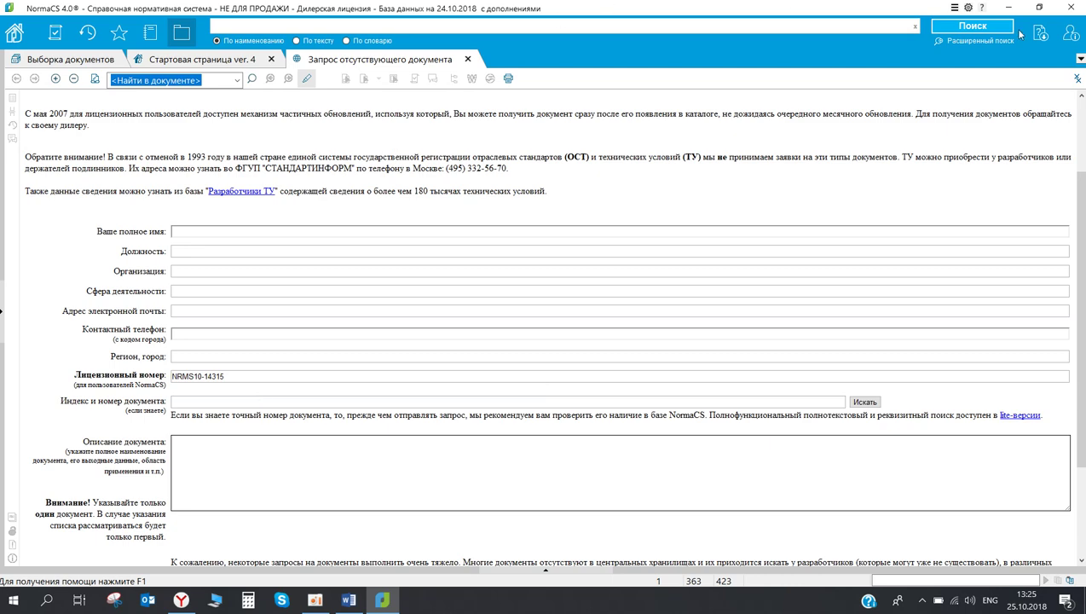
- Open the expert consultation request form and review its rules, the list of question topics and the fields to fill in
{"action": "left_click", "coordinate": [1070, 32]}
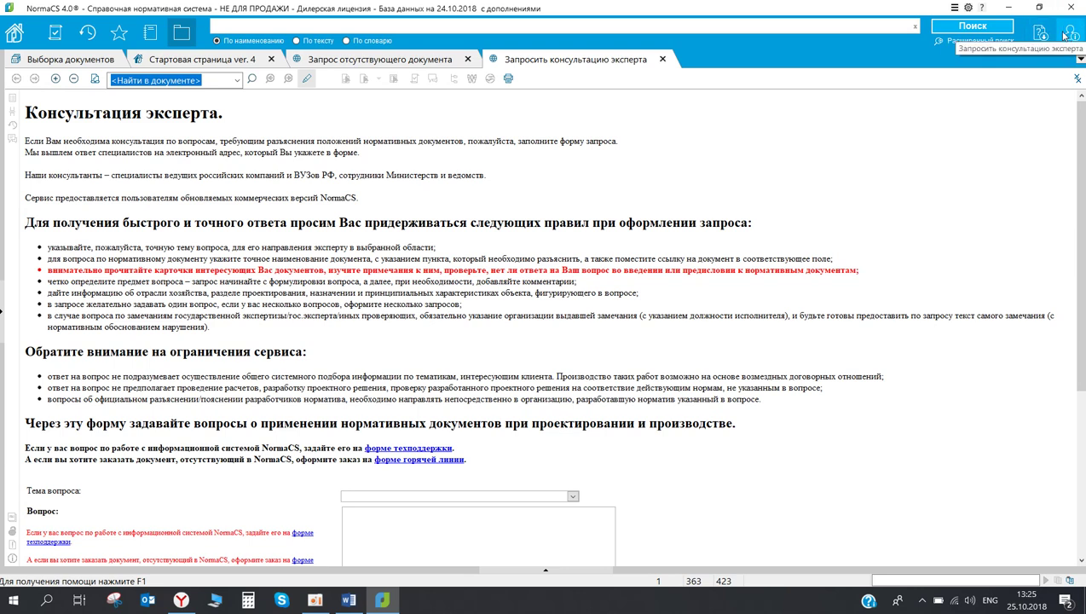
{"action": "scroll", "coordinate": [336, 324], "scroll_direction": "down", "scroll_amount": 3}
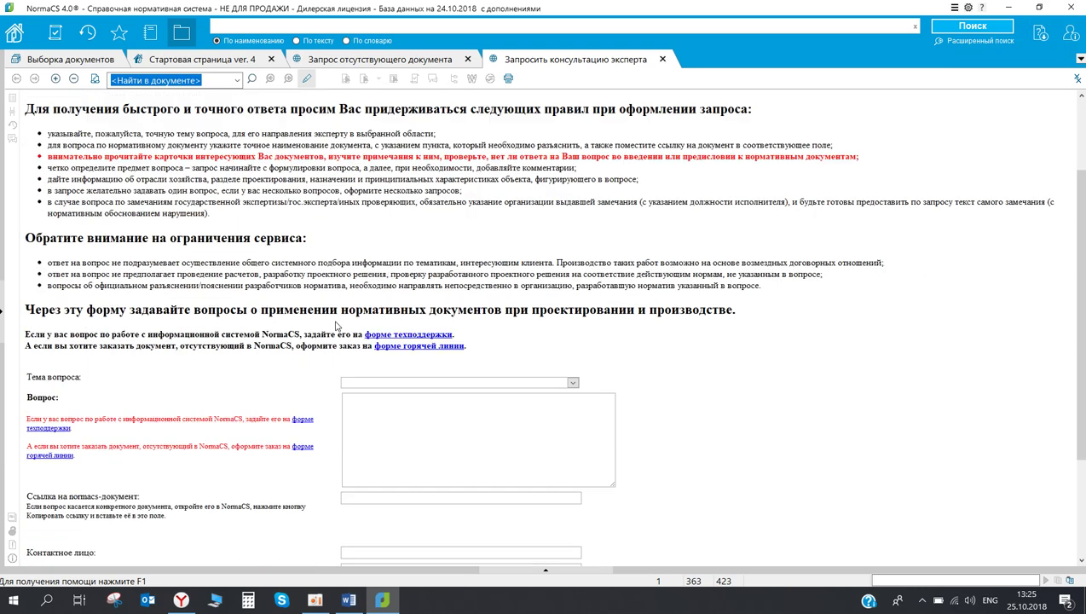
{"action": "scroll", "coordinate": [337, 324], "scroll_direction": "down", "scroll_amount": 1}
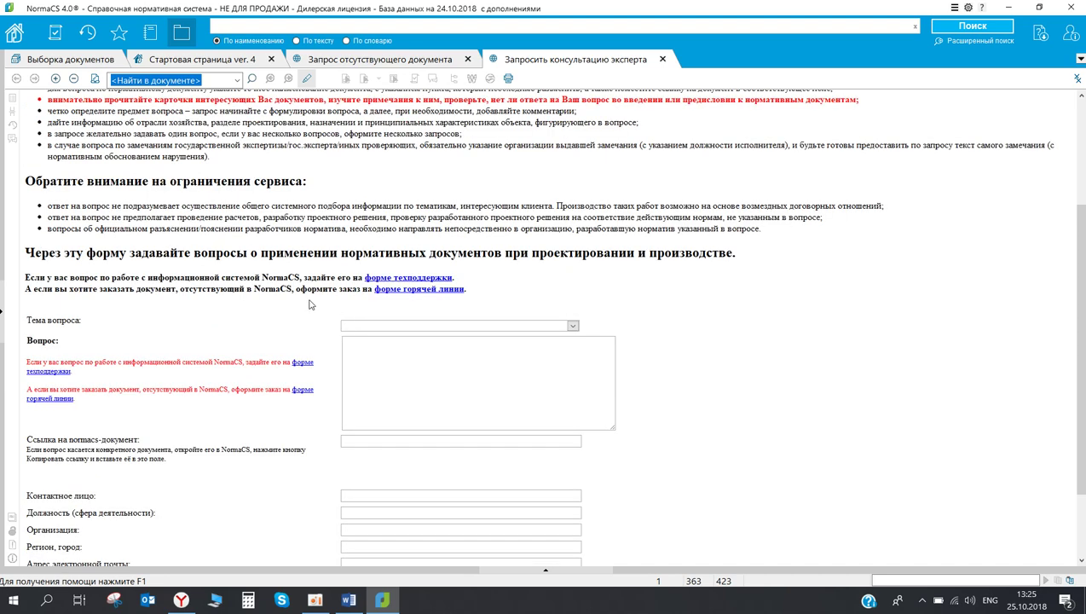
{"action": "left_click", "coordinate": [574, 326]}
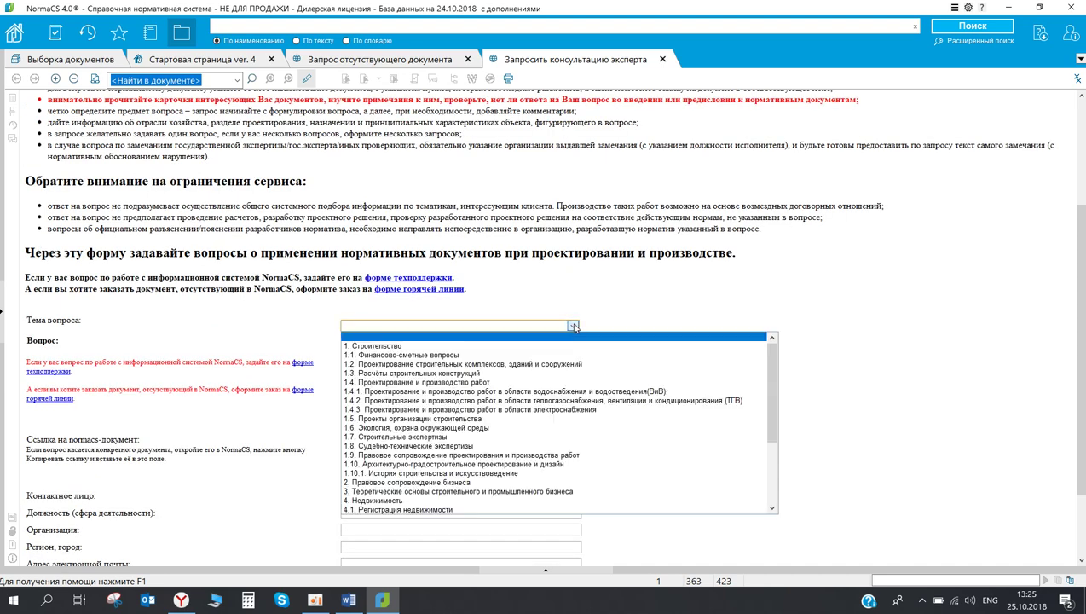
{"action": "left_click", "coordinate": [463, 309]}
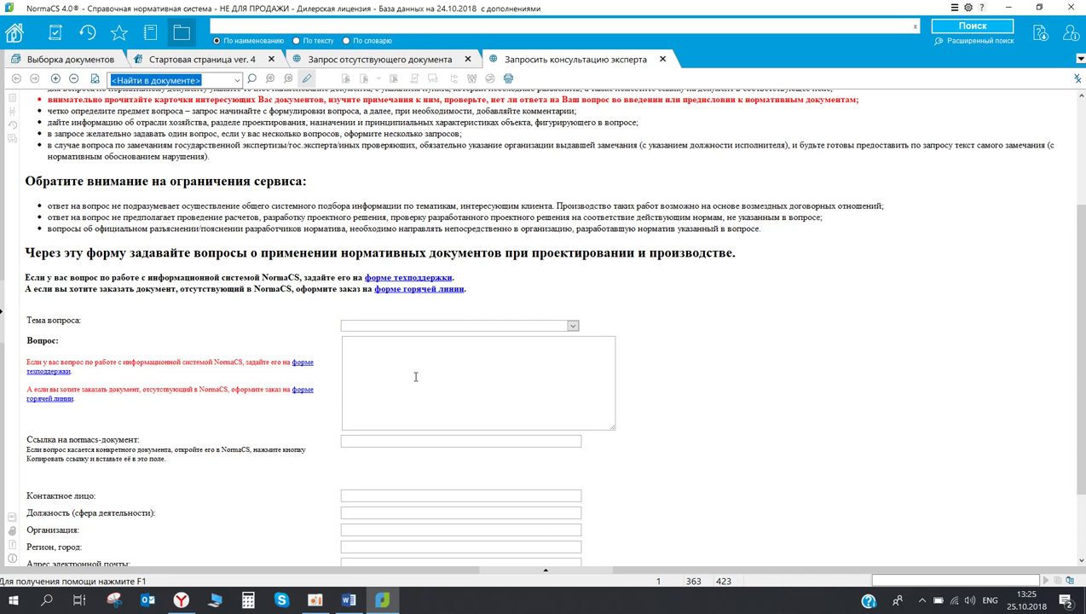
{"action": "scroll", "coordinate": [415, 376], "scroll_direction": "down", "scroll_amount": 2}
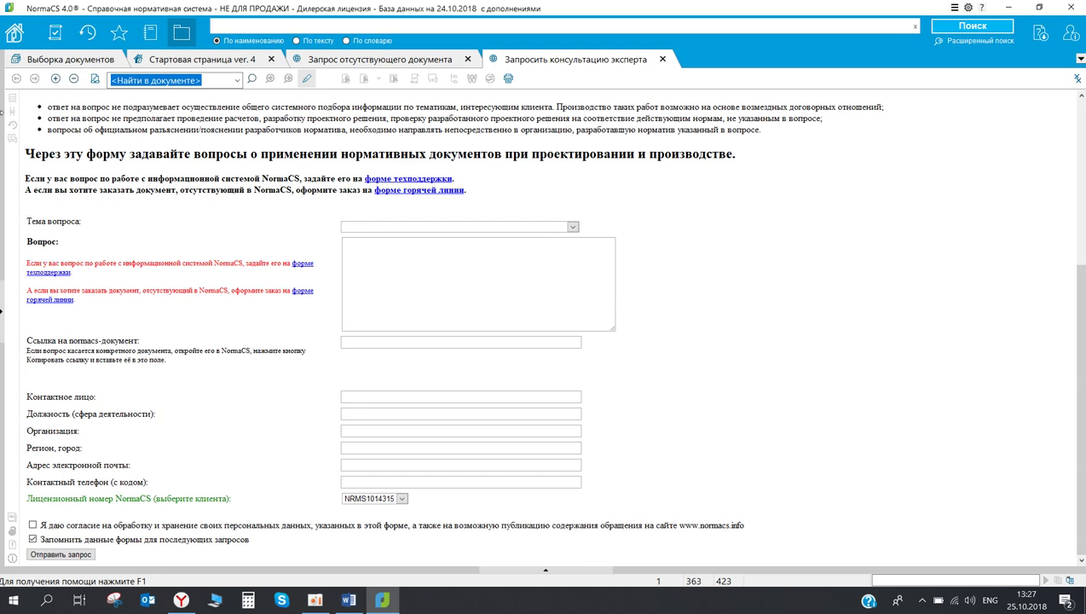
- Return to the document navigator, switch it to the "Техническая библиотека" catalogue and widen the folder tree
{"action": "left_click", "coordinate": [183, 60]}
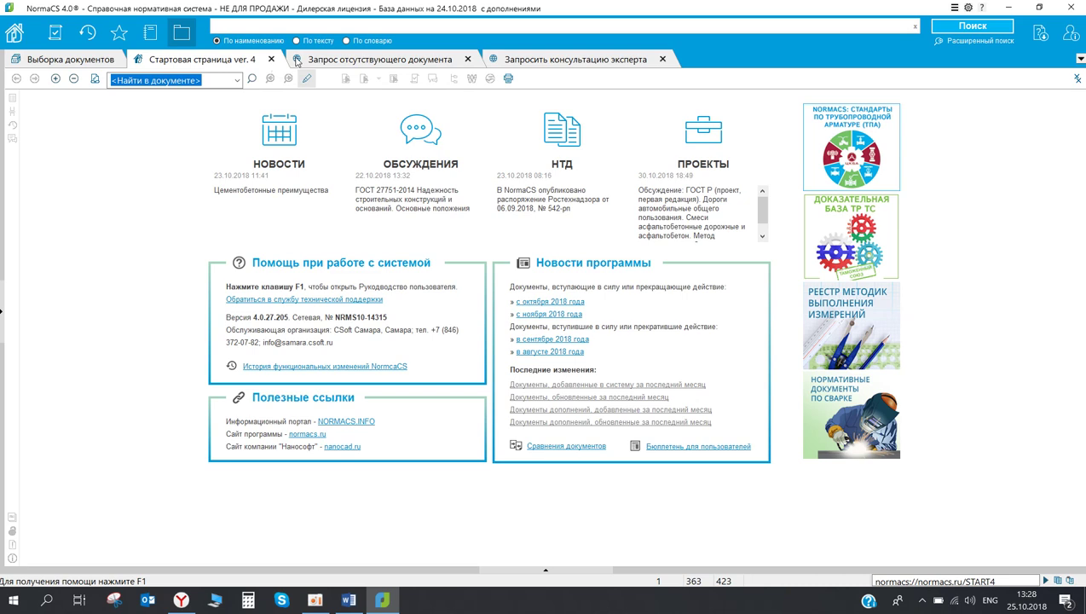
{"action": "left_click", "coordinate": [182, 34]}
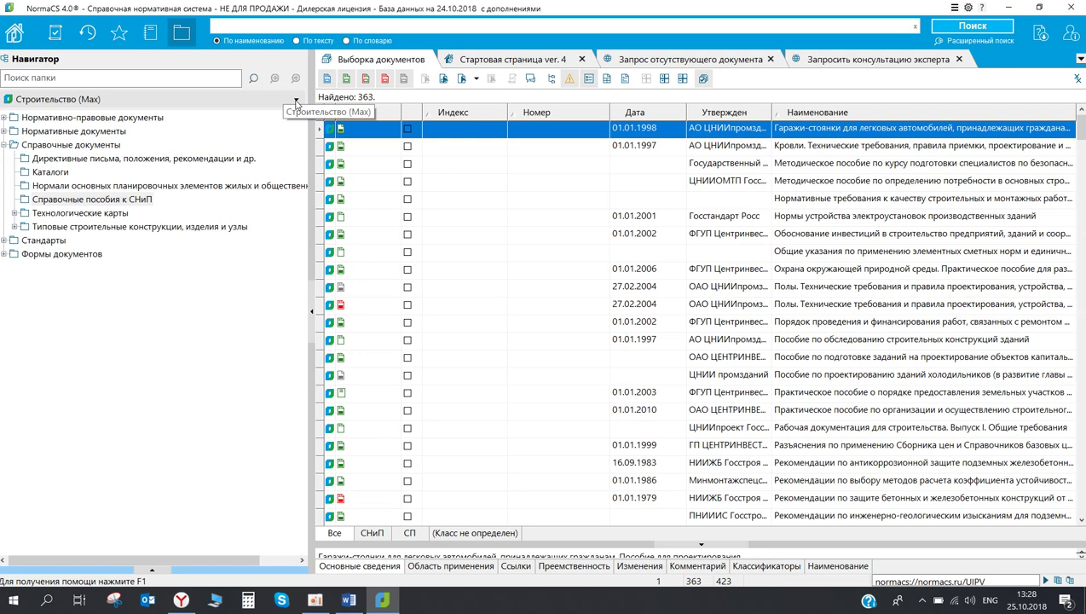
{"action": "left_click", "coordinate": [296, 100]}
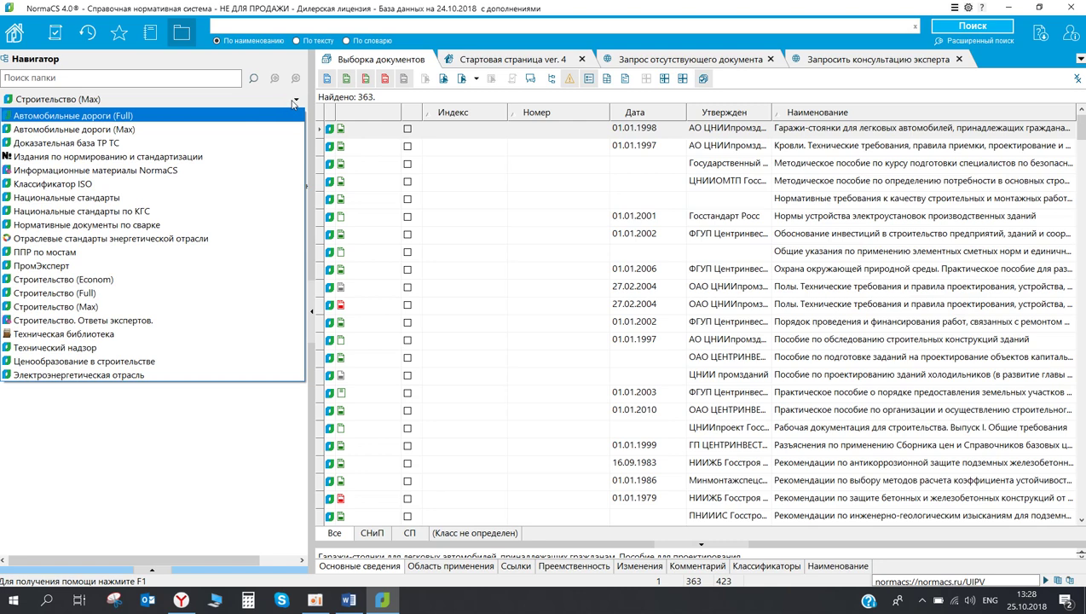
{"action": "left_click", "coordinate": [297, 101]}
{"action": "left_click", "coordinate": [298, 102]}
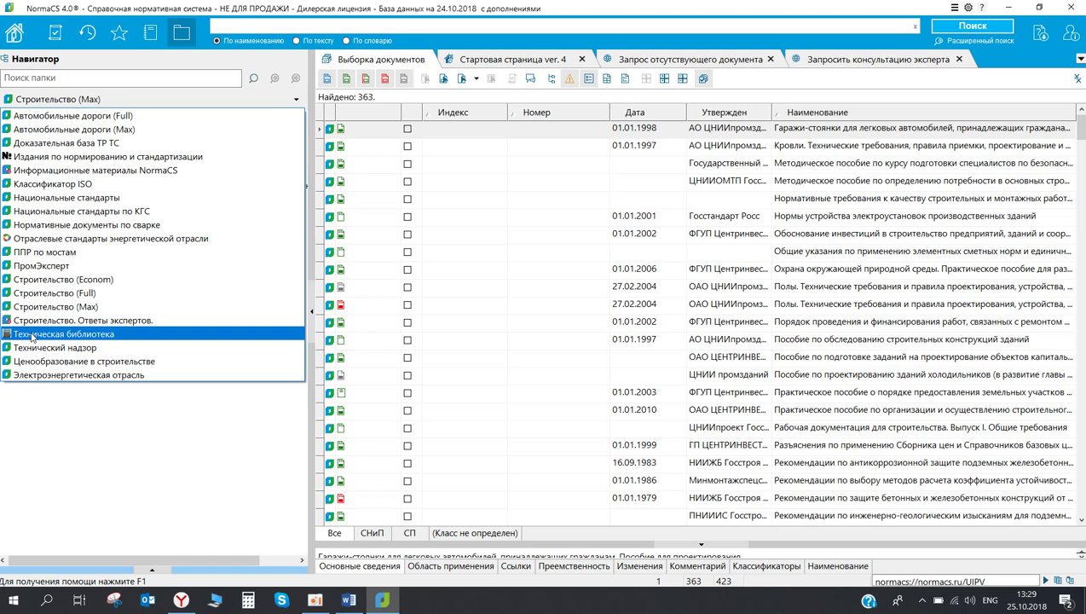
{"action": "left_click", "coordinate": [31, 334]}
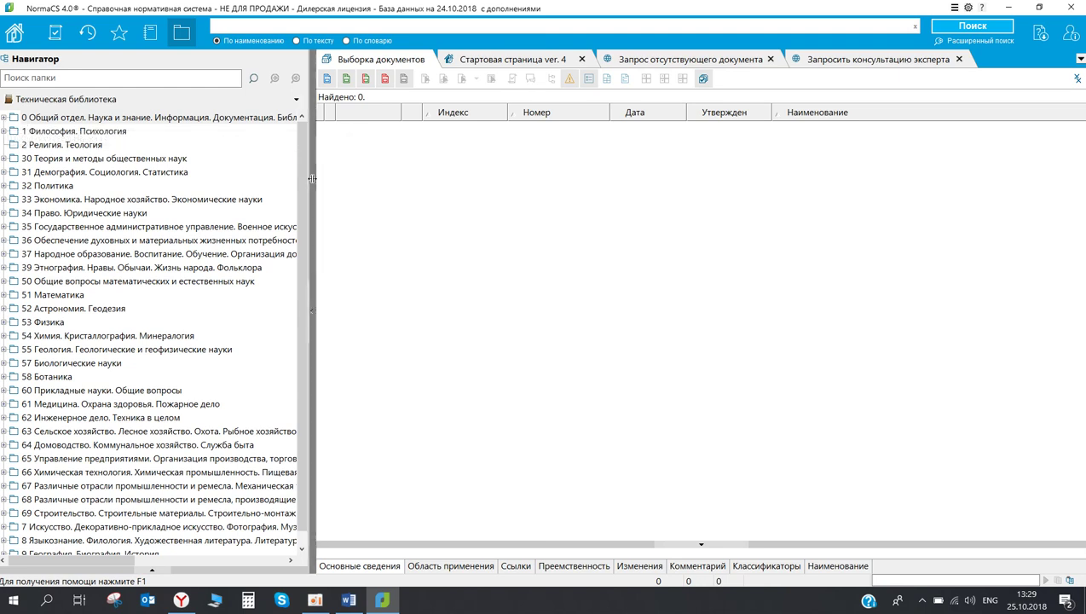
{"action": "left_click_drag", "start_coordinate": [308, 177], "coordinate": [396, 181]}
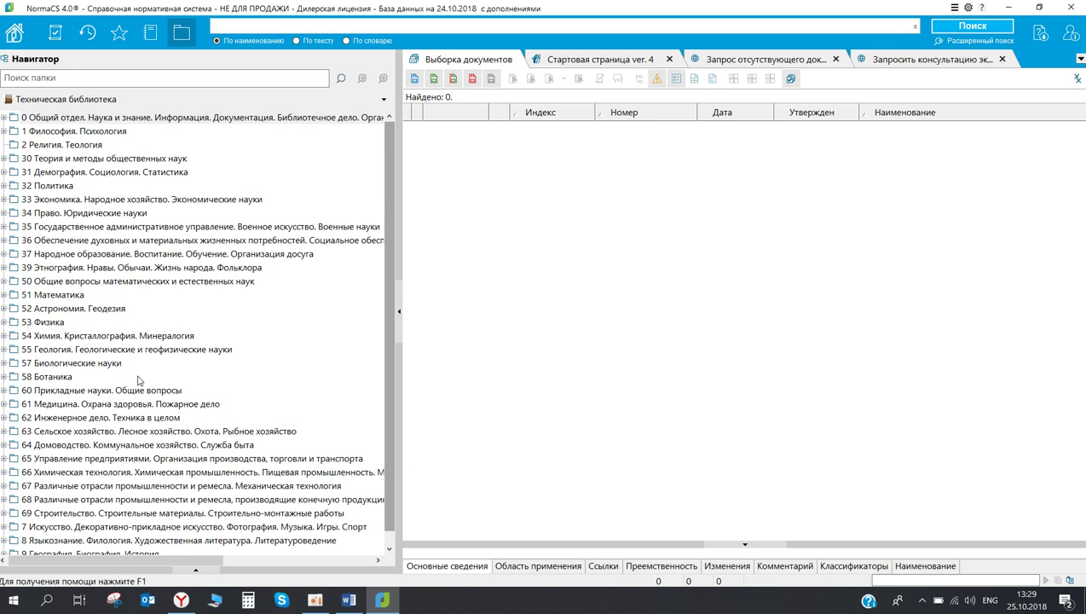
- Open the 1969 book on garages and service stations from folder 656 of section 65 and browse its first pages
{"action": "left_click", "coordinate": [4, 459]}
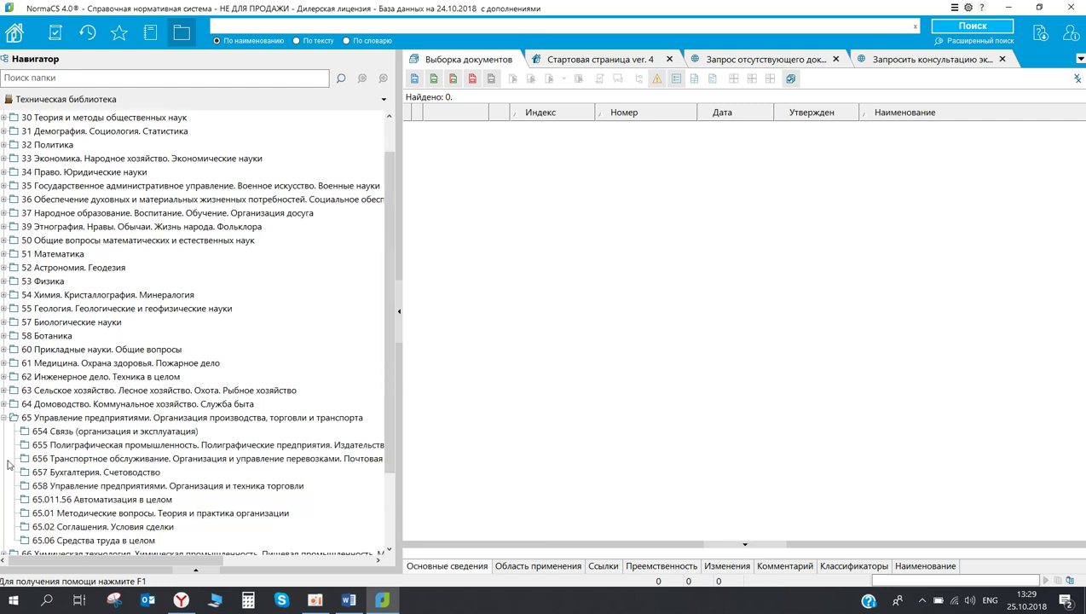
{"action": "left_click", "coordinate": [106, 460]}
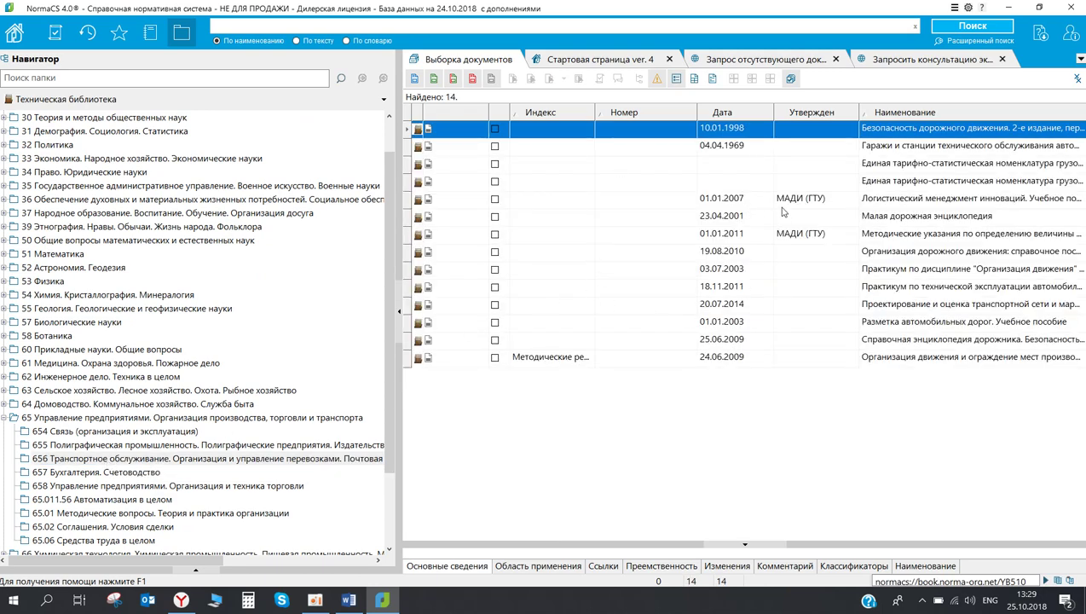
{"action": "left_click", "coordinate": [743, 149]}
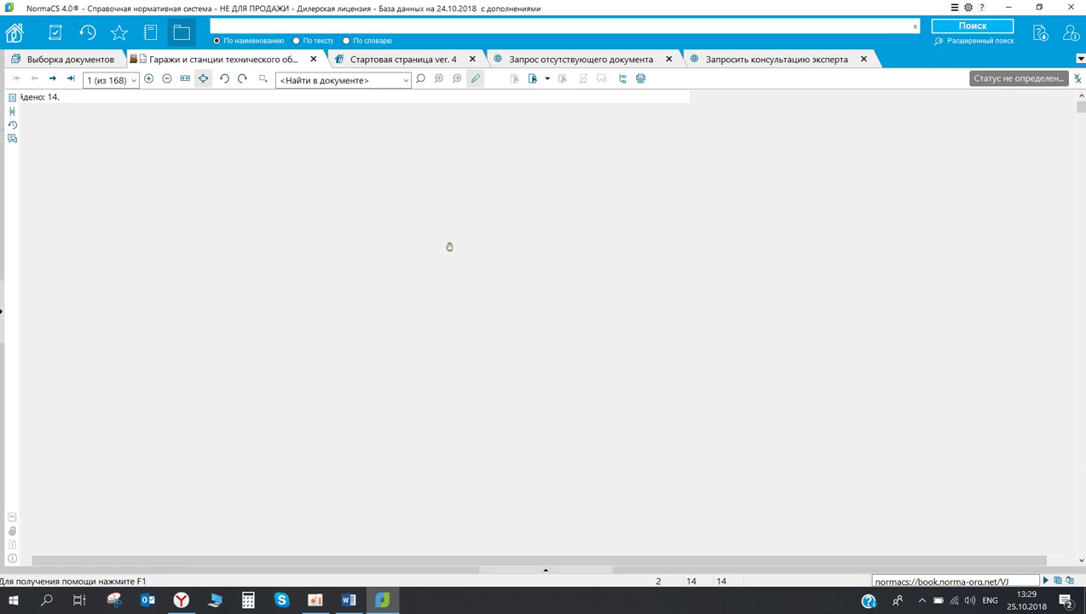
{"action": "scroll", "coordinate": [556, 315], "scroll_direction": "down", "scroll_amount": 3}
{"action": "scroll", "coordinate": [556, 279], "scroll_direction": "down", "scroll_amount": 10}
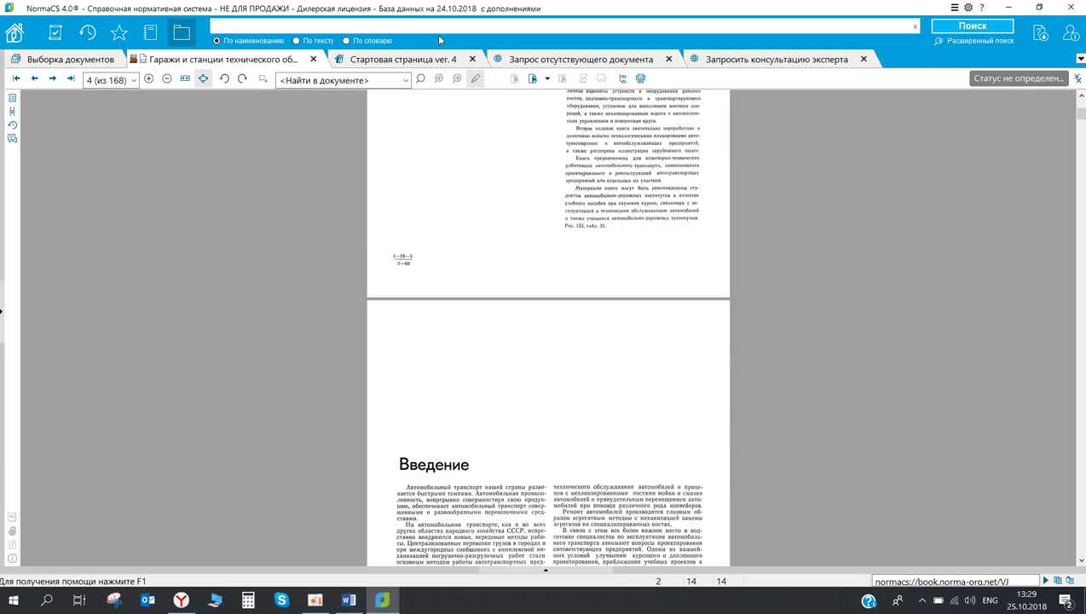
- Close the start page, missing-document request and expert consultation pages, and return to the document selection
{"action": "left_click", "coordinate": [472, 60]}
{"action": "left_click", "coordinate": [510, 60]}
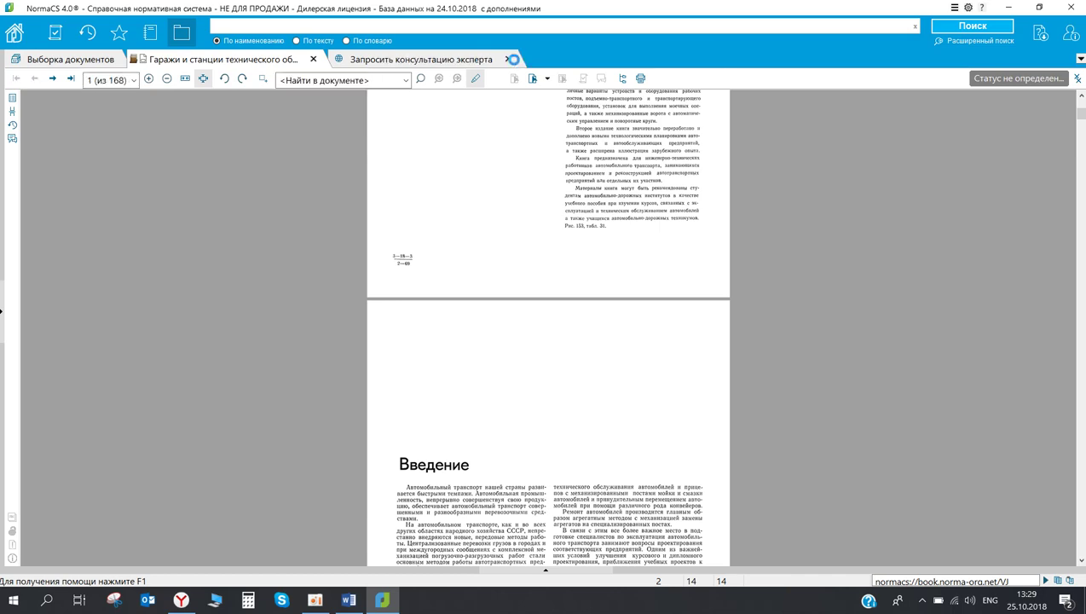
{"action": "left_click", "coordinate": [510, 60]}
{"action": "left_click", "coordinate": [70, 59]}
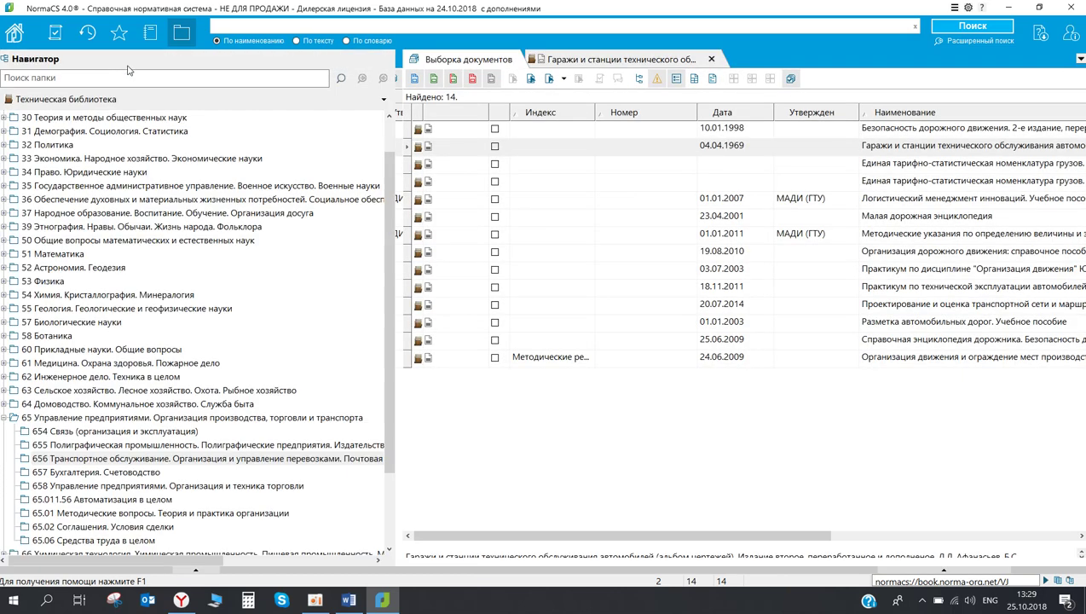
- View the "Отраслевые стандарты энергетической отрасли" catalogue and switch the navigator to "Издания по нормированию и стандартизации"
{"action": "left_click", "coordinate": [381, 102]}
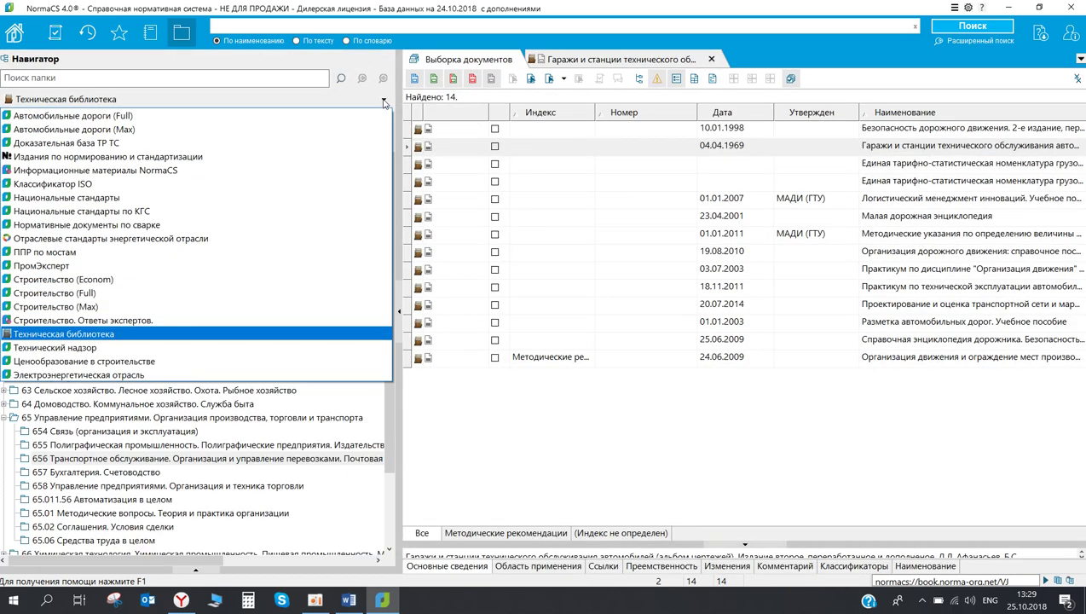
{"action": "left_click", "coordinate": [117, 242]}
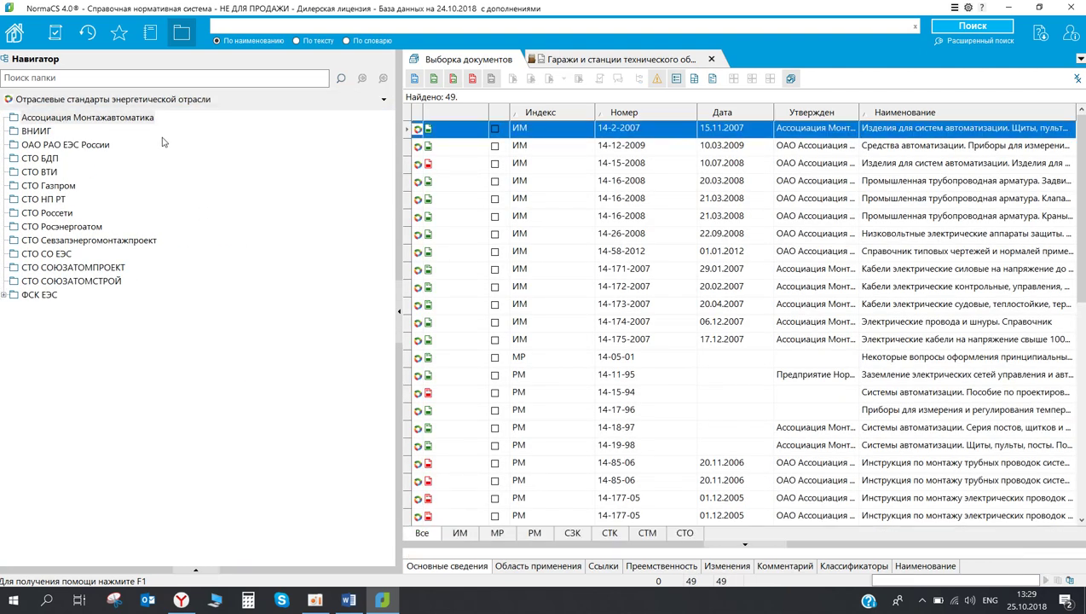
{"action": "left_click", "coordinate": [285, 97]}
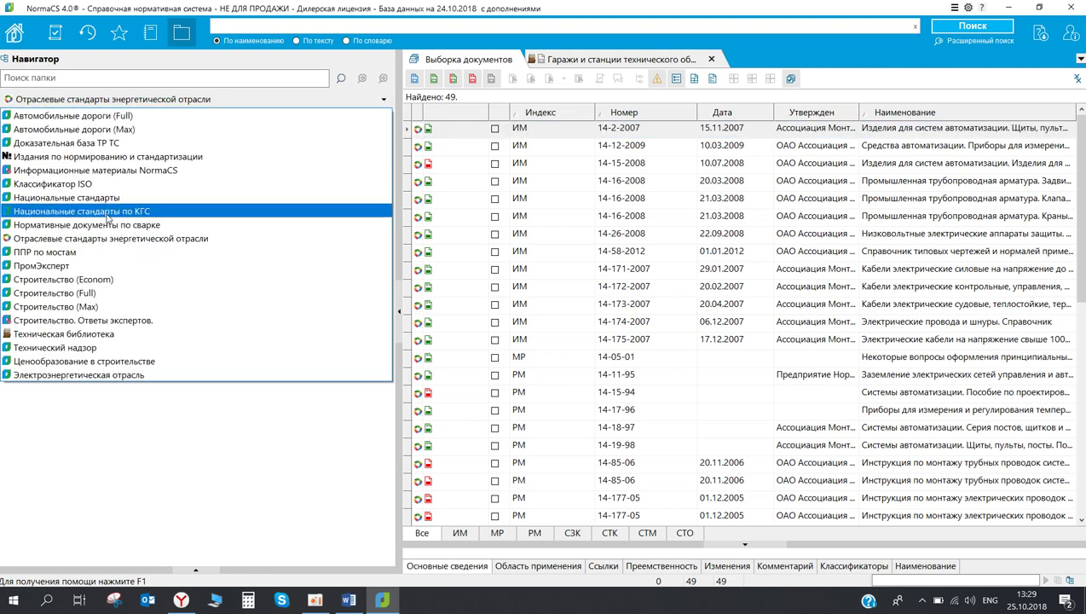
{"action": "left_click", "coordinate": [120, 157]}
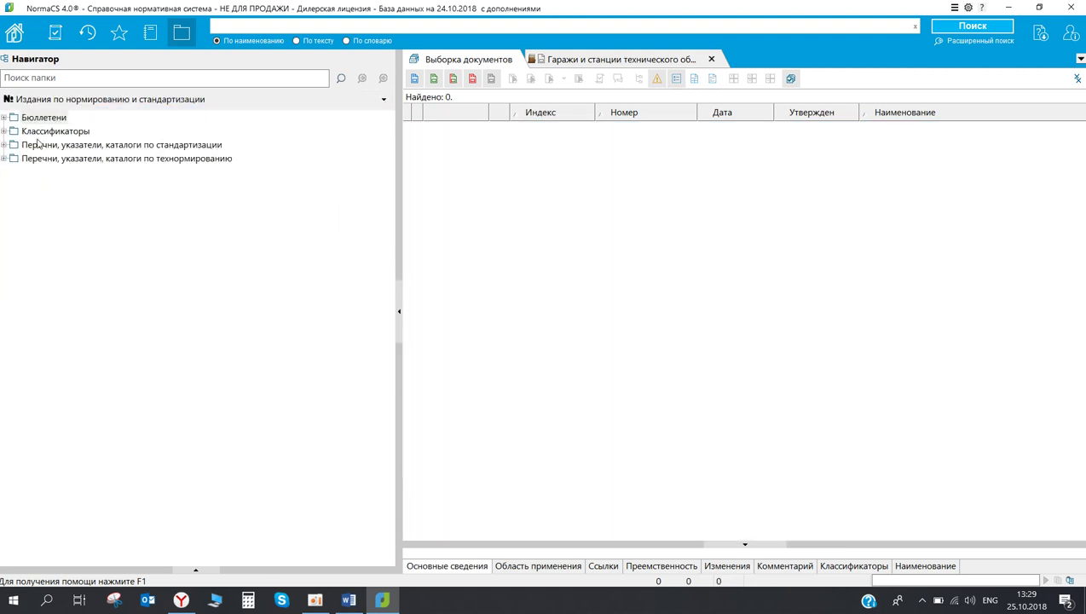
- Expand "Бюллетени" and check the year folders of "Госстандарт Информационный указатель стандартов (ИУС)" and "БСТ", collapsing each one
{"action": "left_click", "coordinate": [5, 119]}
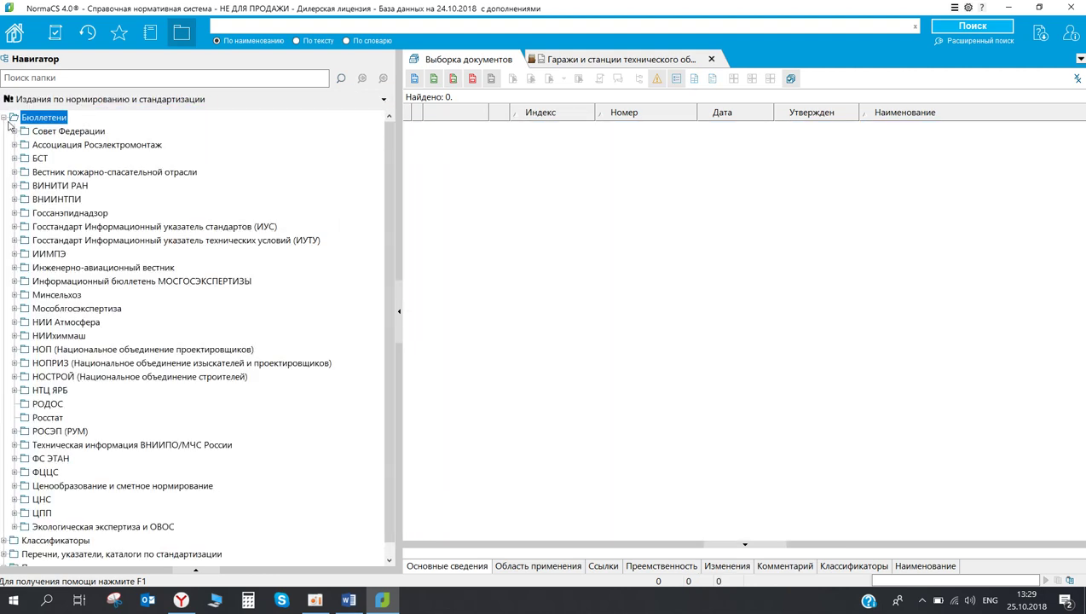
{"action": "left_click", "coordinate": [14, 226]}
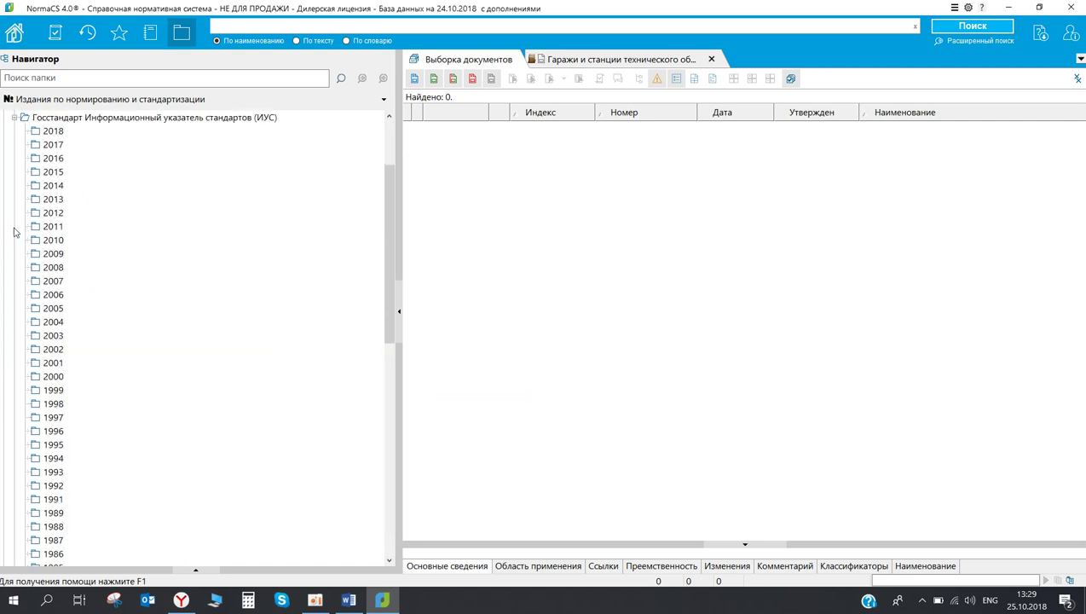
{"action": "left_click", "coordinate": [14, 117]}
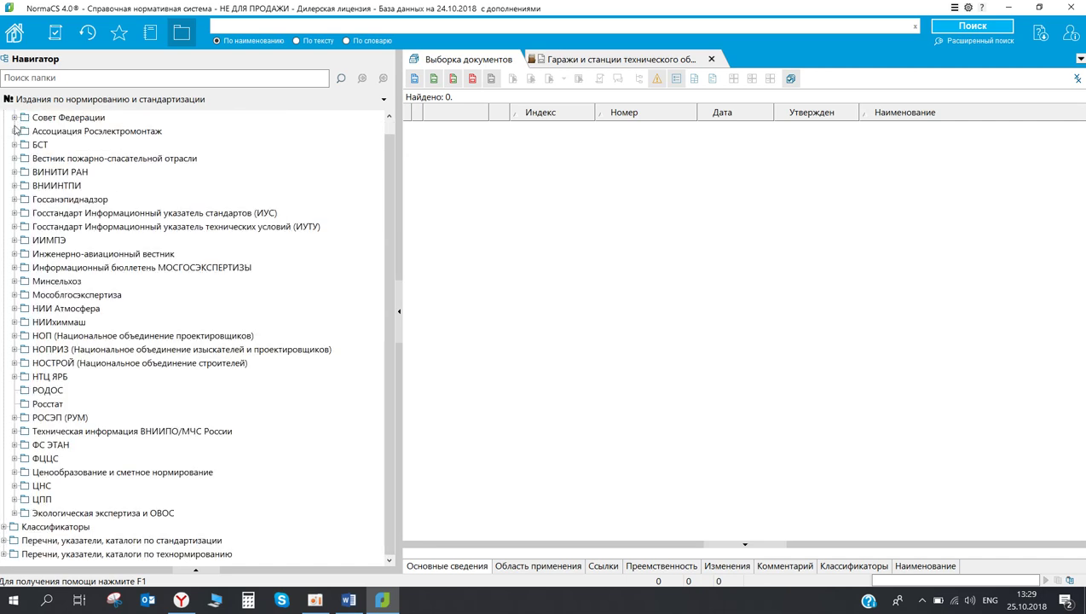
{"action": "left_click", "coordinate": [14, 146]}
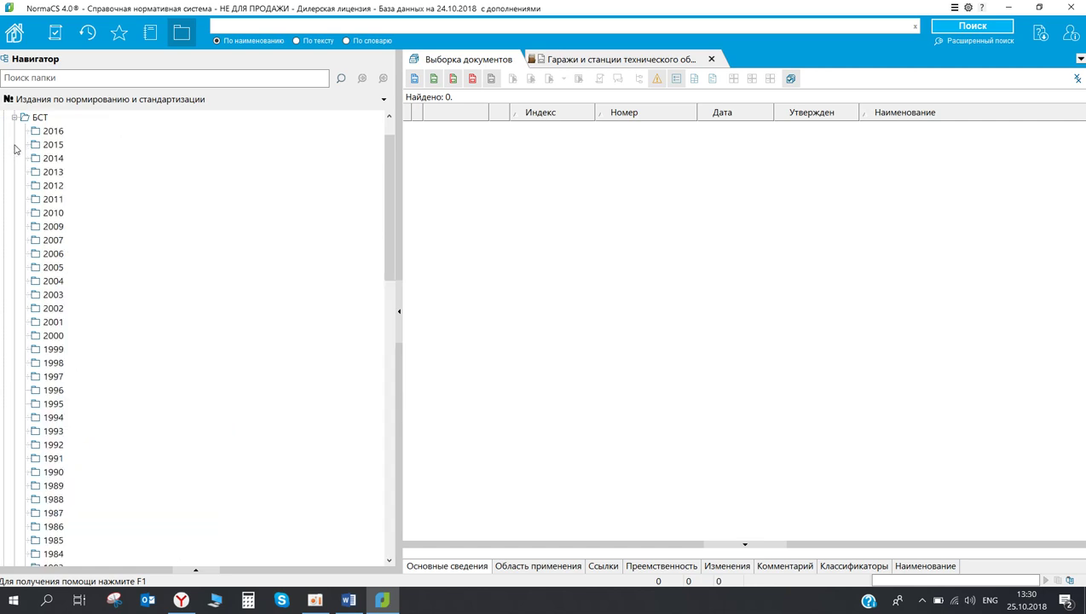
{"action": "left_click", "coordinate": [14, 121]}
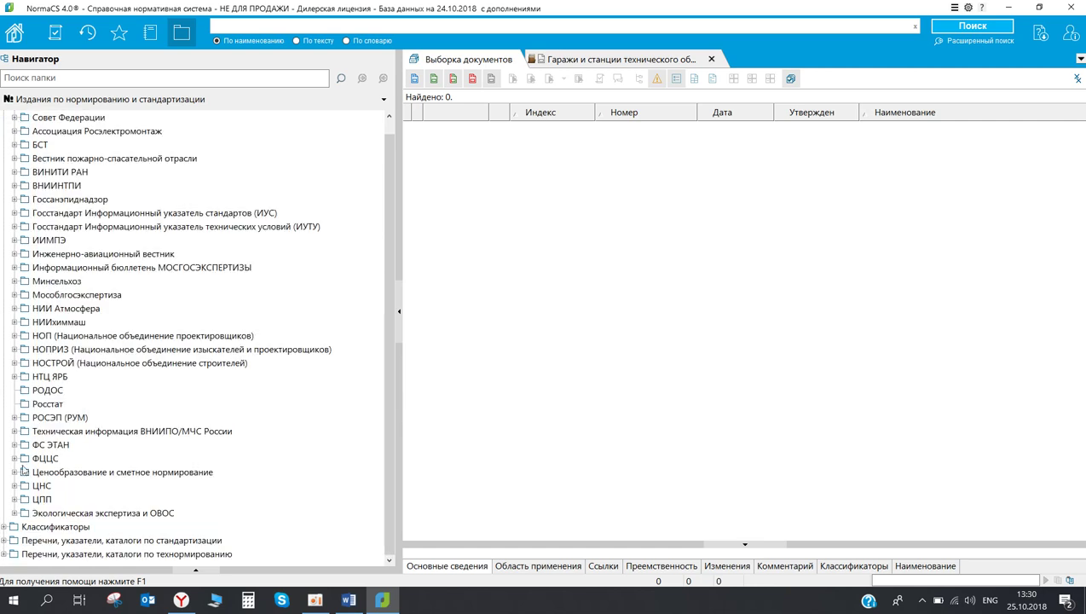
- Expand and look through both "Перечни, указатели, каталоги" folders, for standardization and technical regulation, and the "Классификаторы" folder
{"action": "left_click", "coordinate": [4, 541]}
{"action": "scroll", "coordinate": [116, 412], "scroll_direction": "down", "scroll_amount": 1}
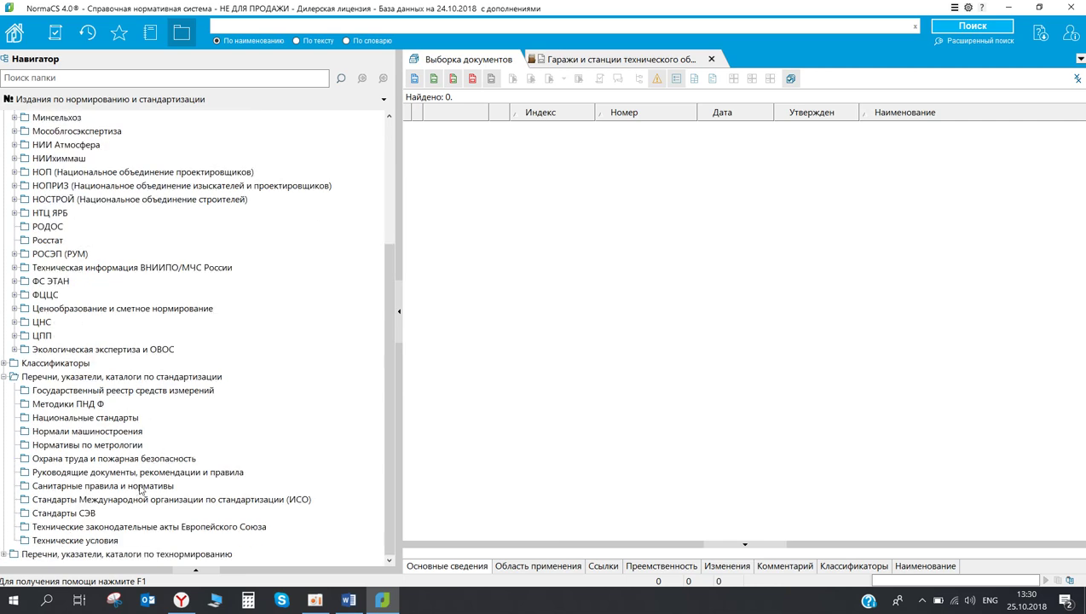
{"action": "left_click", "coordinate": [5, 554]}
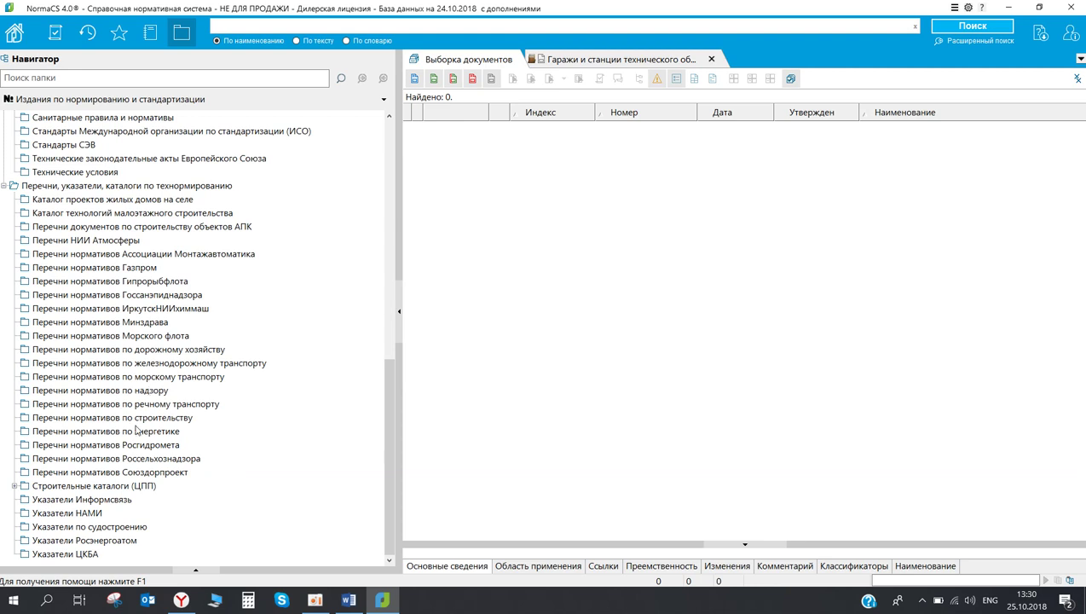
{"action": "scroll", "coordinate": [120, 239], "scroll_direction": "up", "scroll_amount": 2}
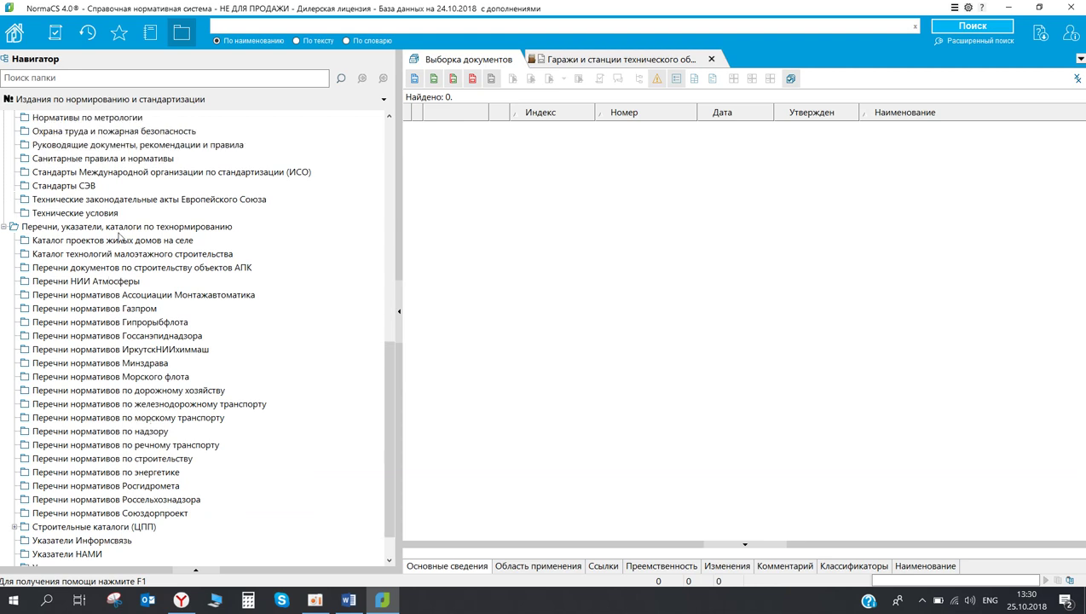
{"action": "scroll", "coordinate": [119, 236], "scroll_direction": "up", "scroll_amount": 2}
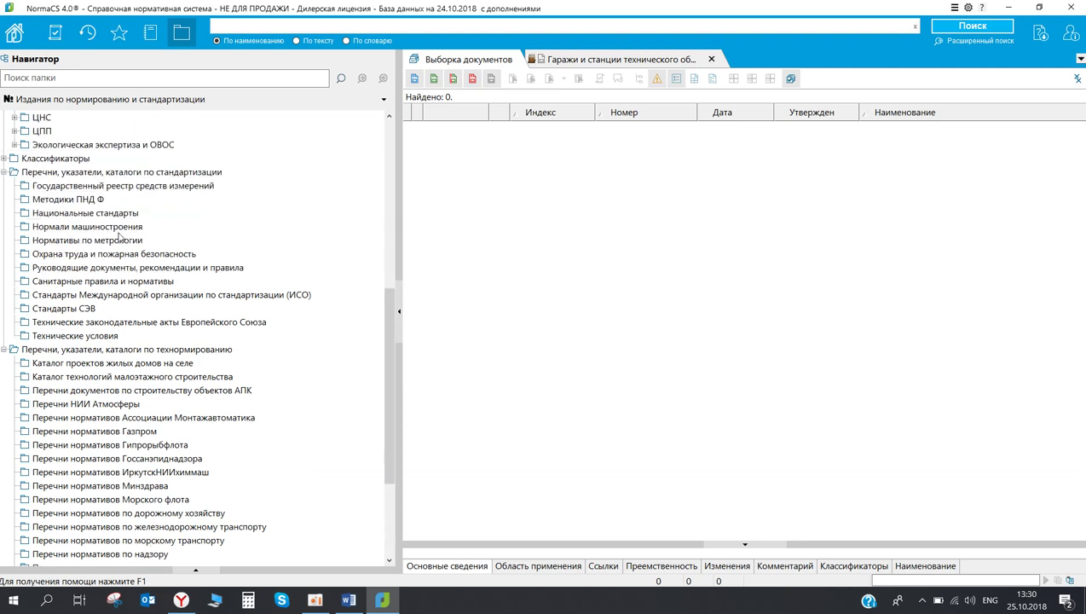
{"action": "left_click", "coordinate": [5, 159]}
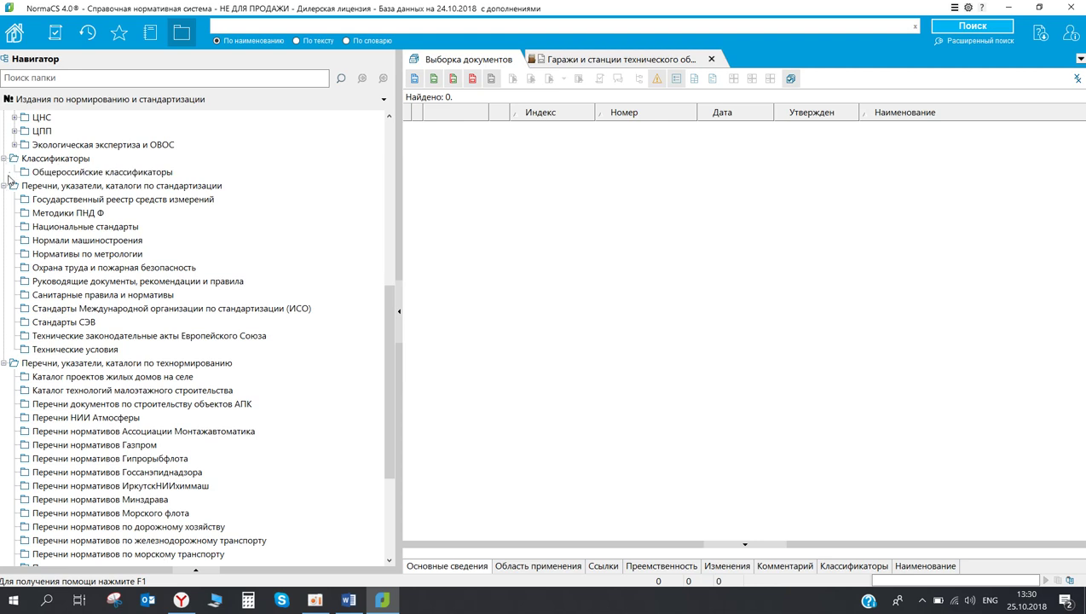
{"action": "scroll", "coordinate": [100, 338], "scroll_direction": "up", "scroll_amount": 4}
{"action": "scroll", "coordinate": [100, 339], "scroll_direction": "up", "scroll_amount": 3}
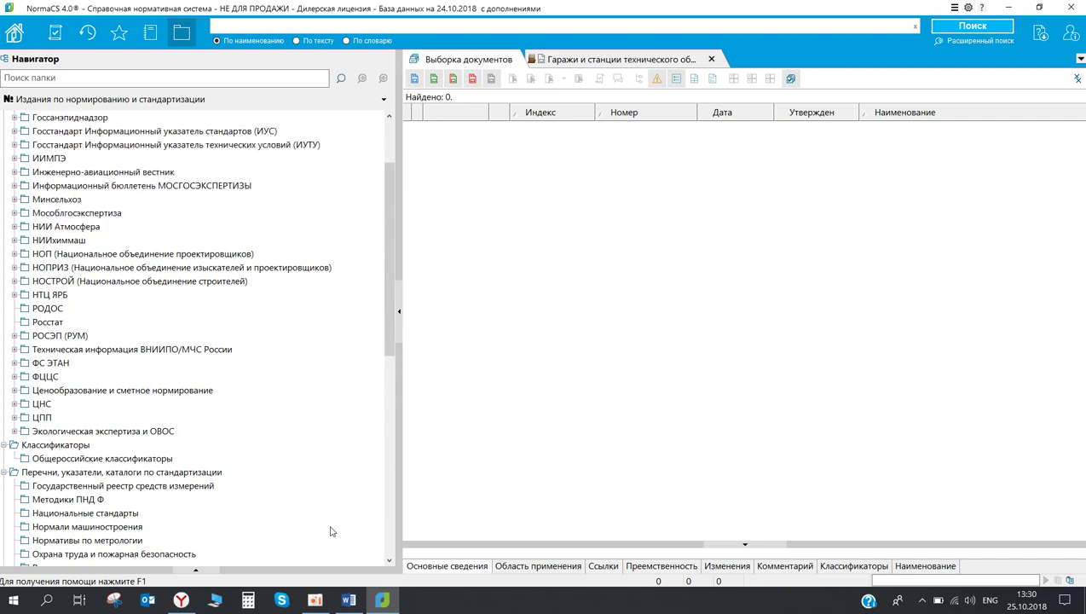
{"action": "left_click", "coordinate": [315, 600]}
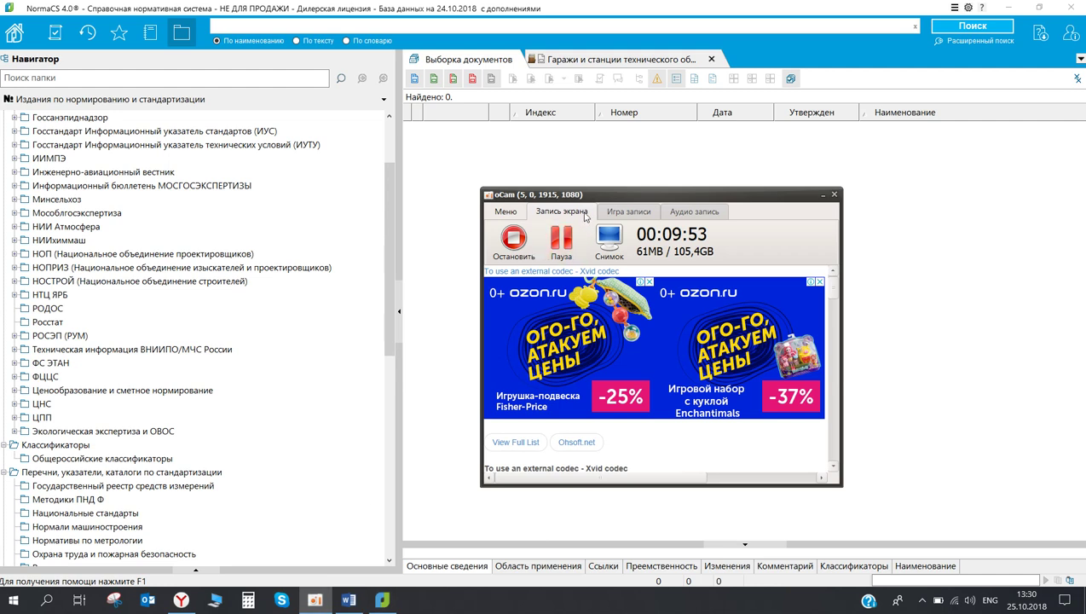
{"action": "left_click", "coordinate": [235, 303]}
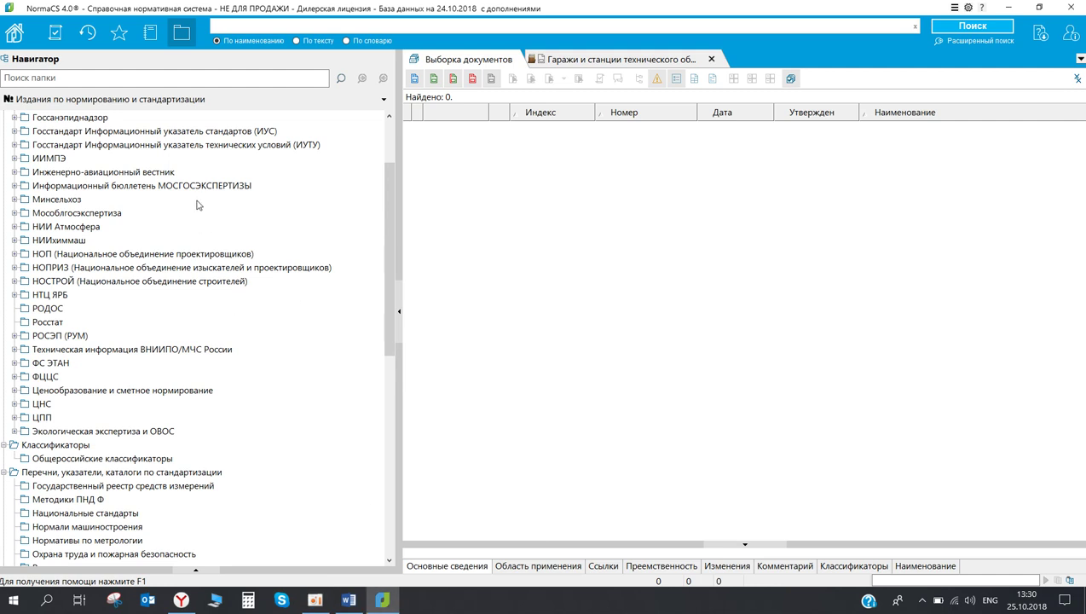
- Expand the "ЦПП" folder under the bulletins, list its 2017 issues and collapse the folder
{"action": "scroll", "coordinate": [197, 205], "scroll_direction": "down", "scroll_amount": 1}
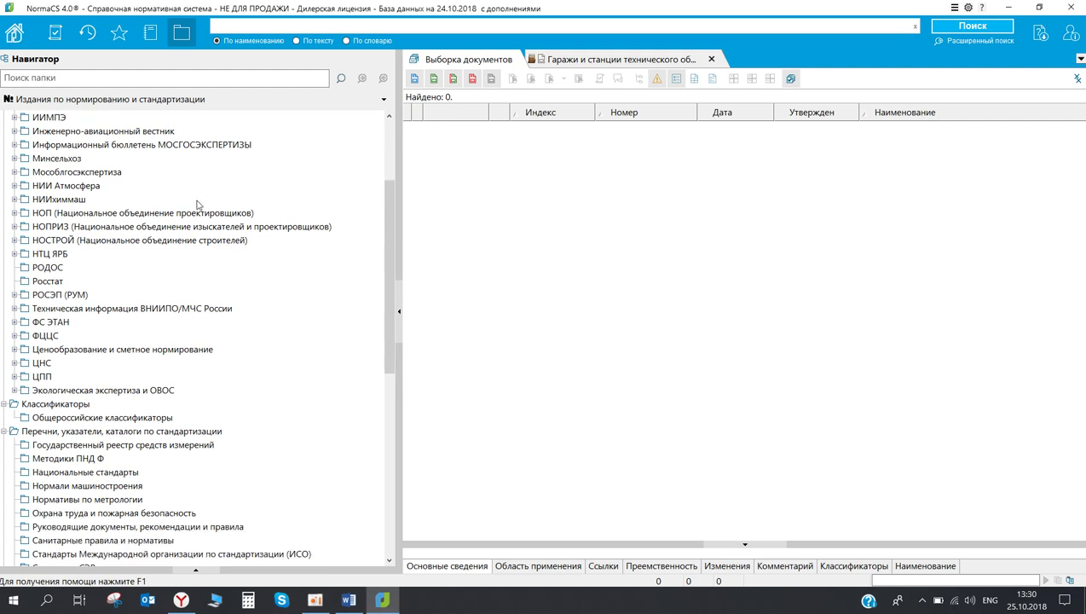
{"action": "scroll", "coordinate": [197, 204], "scroll_direction": "down", "scroll_amount": 2}
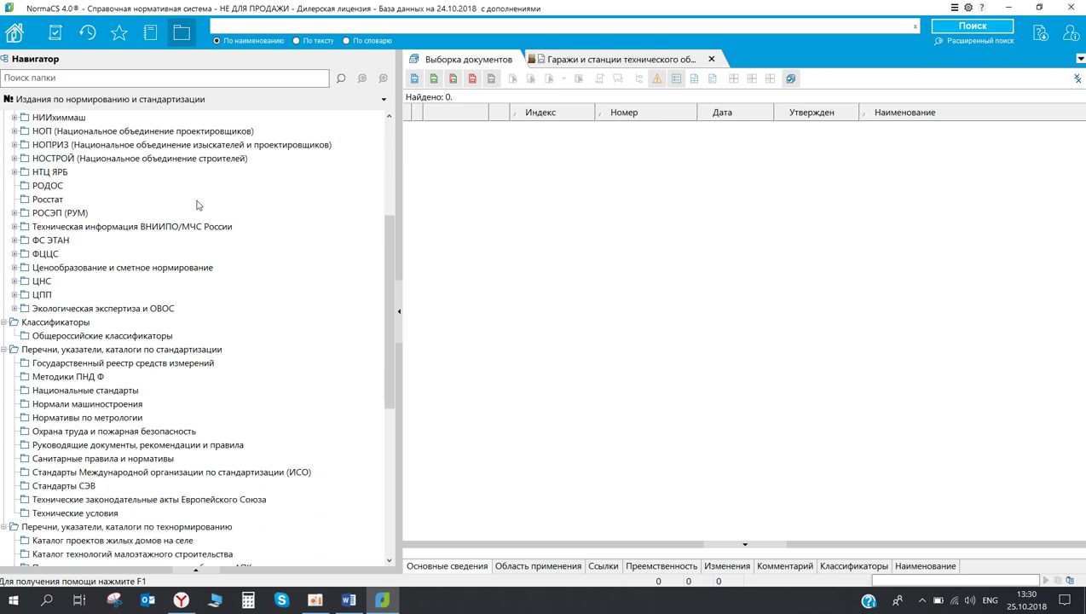
{"action": "left_click", "coordinate": [14, 294]}
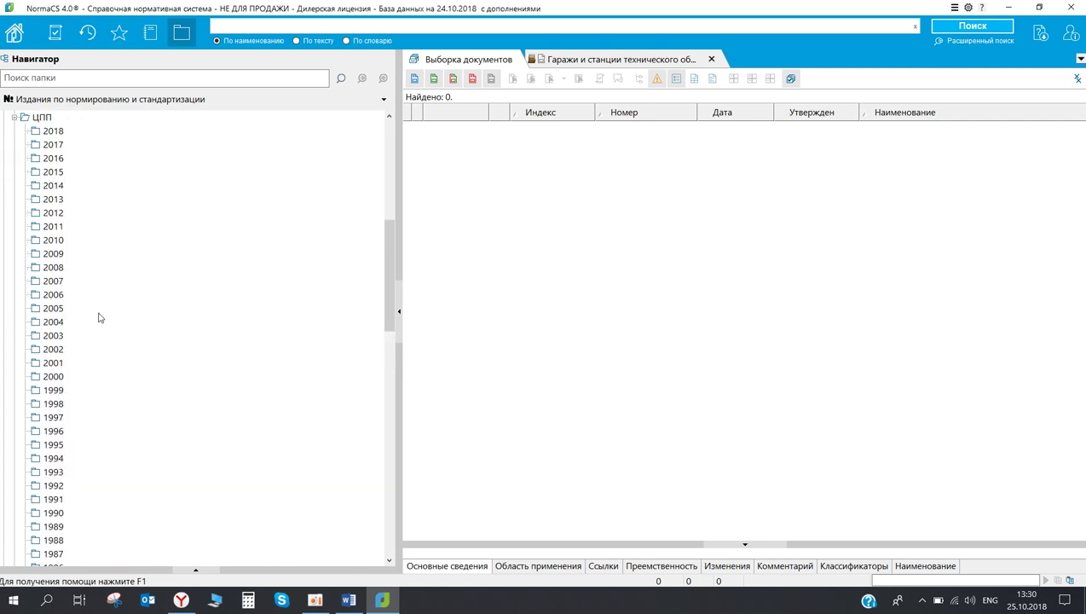
{"action": "left_click", "coordinate": [15, 282]}
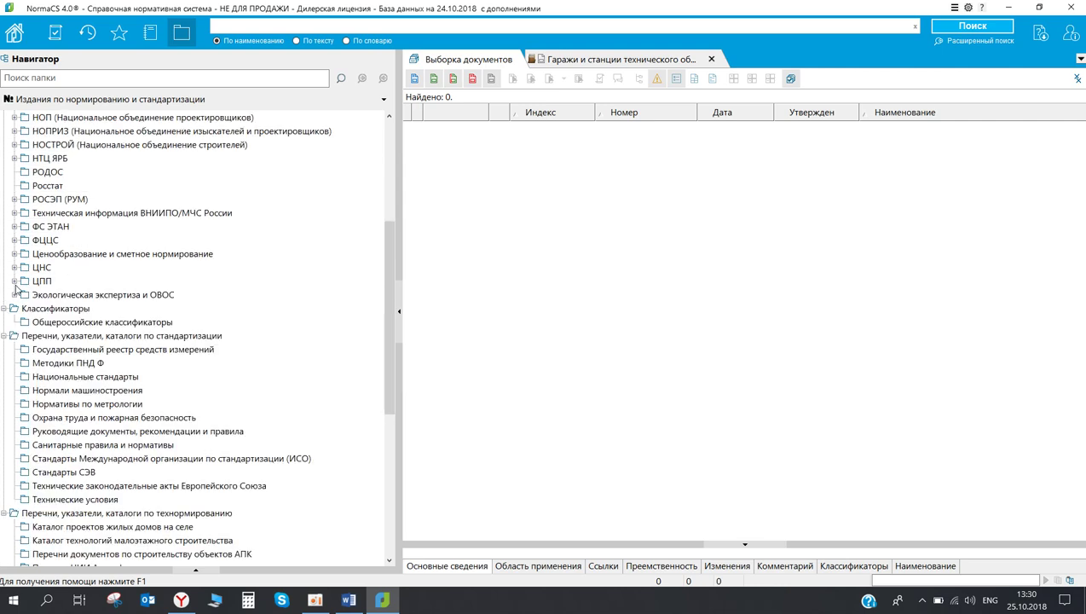
{"action": "left_click", "coordinate": [15, 281]}
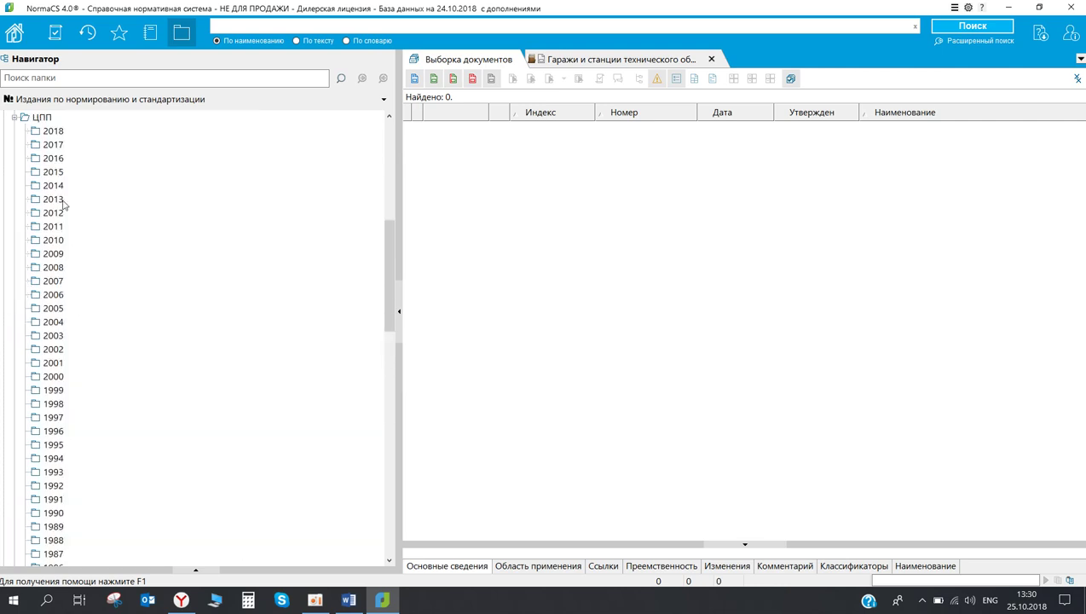
{"action": "left_click", "coordinate": [56, 130]}
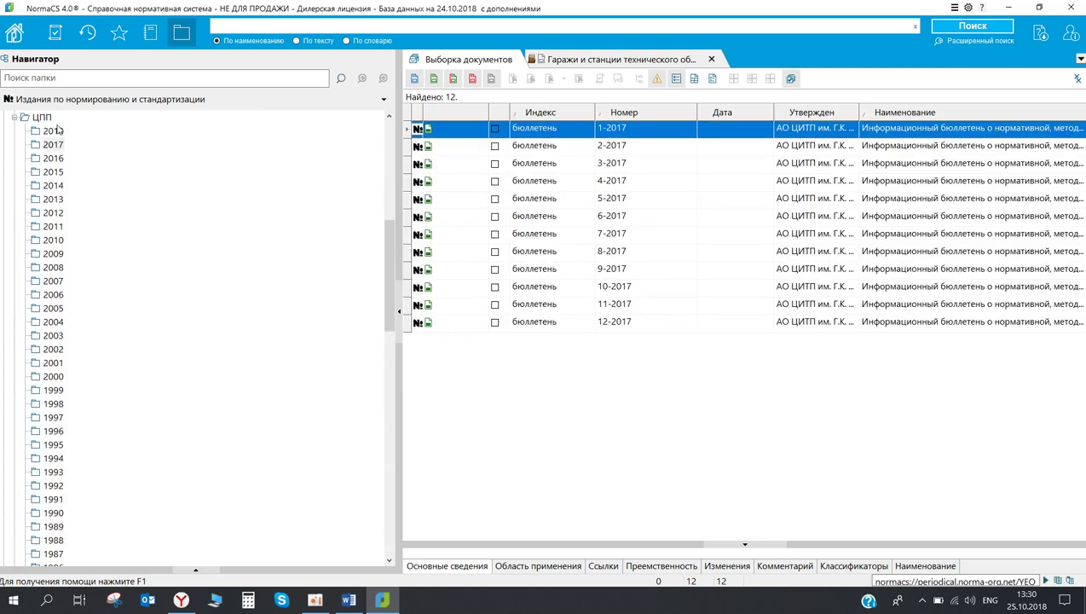
{"action": "left_click", "coordinate": [14, 118]}
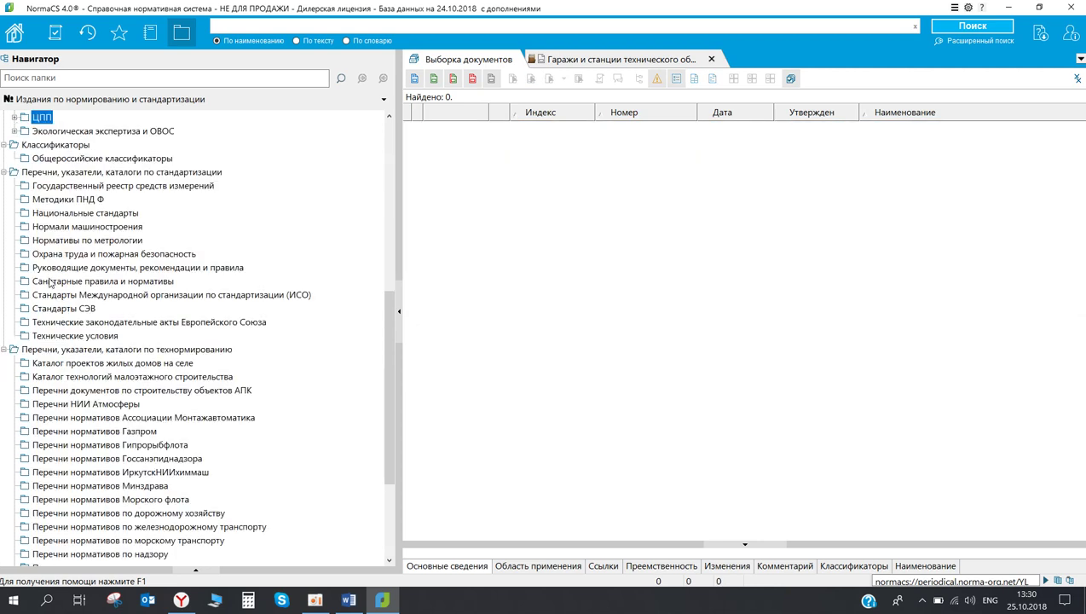
- Expand "Строительные каталоги (ЦПП)" among the technical regulation lists and look through its sections
{"action": "scroll", "coordinate": [49, 284], "scroll_direction": "down", "scroll_amount": 3}
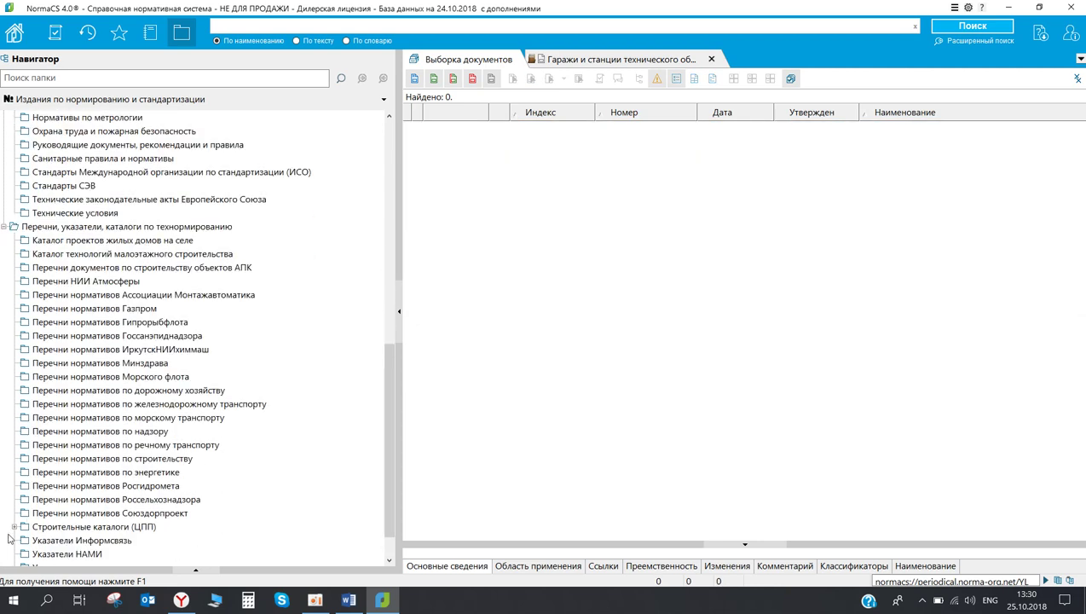
{"action": "left_click", "coordinate": [16, 526]}
{"action": "scroll", "coordinate": [122, 439], "scroll_direction": "down", "scroll_amount": 1}
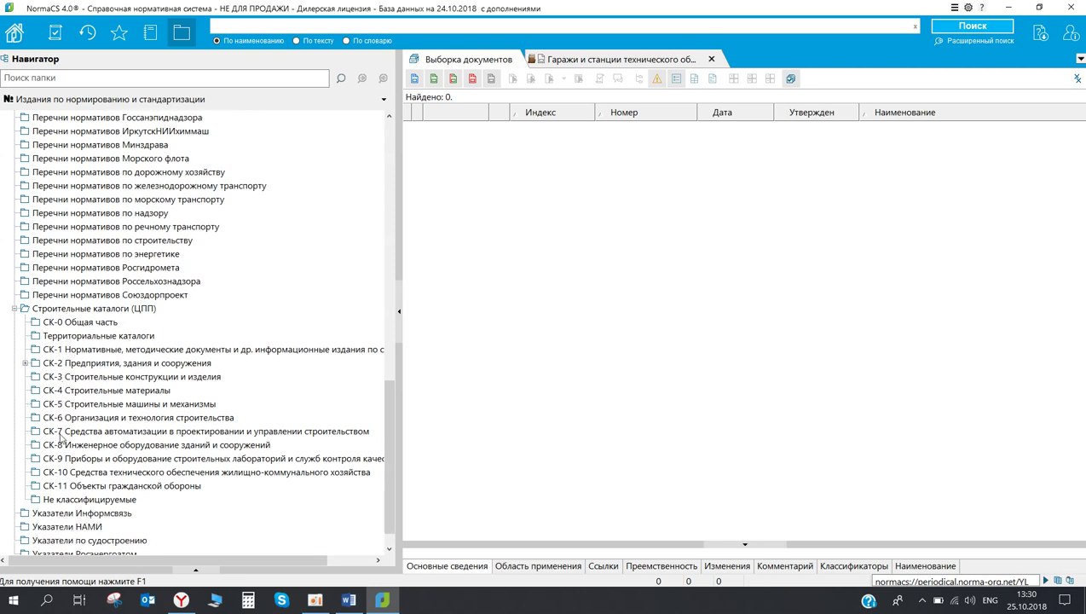
{"action": "scroll", "coordinate": [96, 465], "scroll_direction": "up", "scroll_amount": 10}
{"action": "scroll", "coordinate": [96, 465], "scroll_direction": "up", "scroll_amount": 8}
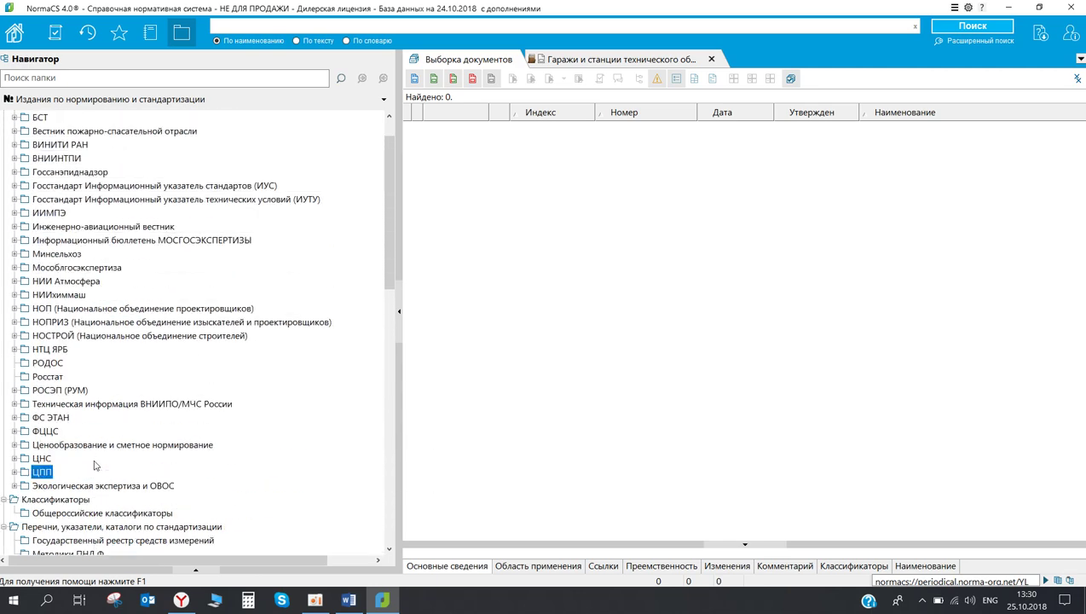
- Switch the navigator to the "Строительство (Max)" catalogue and hide the navigator to widen the document list
{"action": "left_click", "coordinate": [379, 100]}
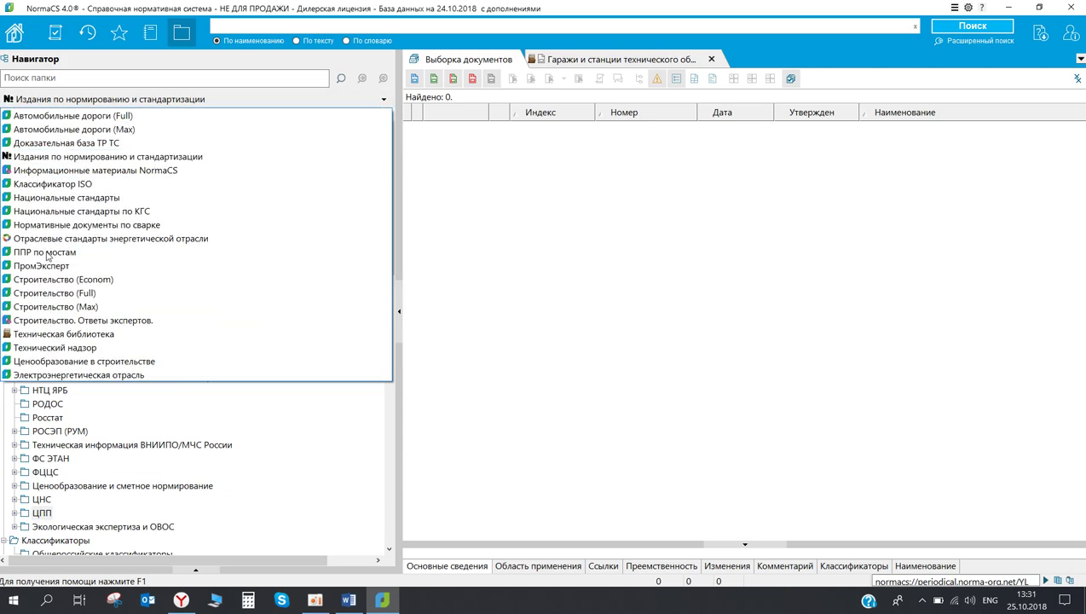
{"action": "left_click", "coordinate": [103, 306]}
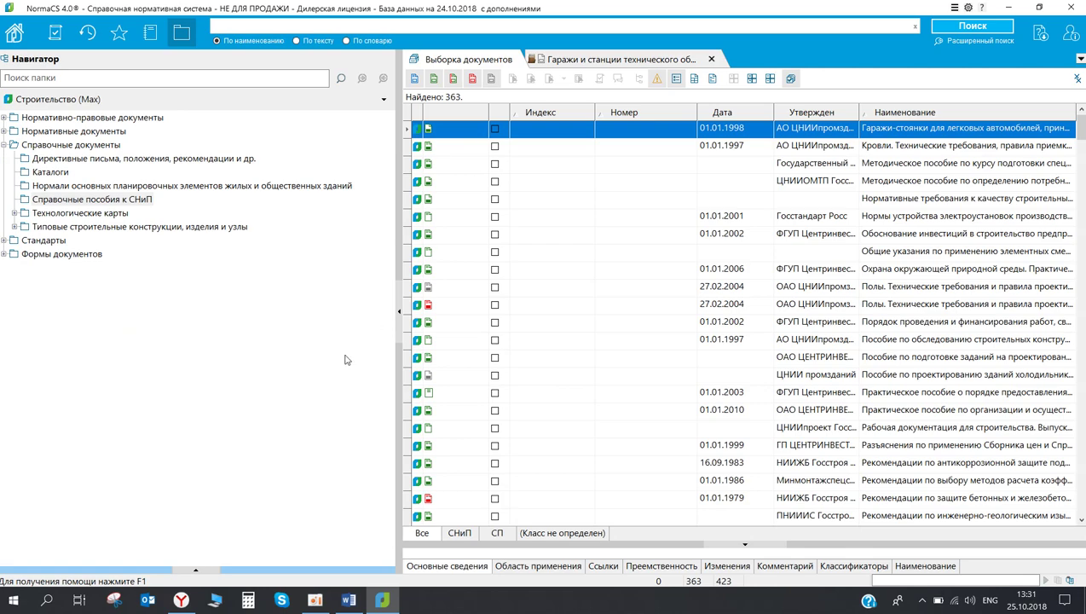
{"action": "left_click", "coordinate": [399, 314]}
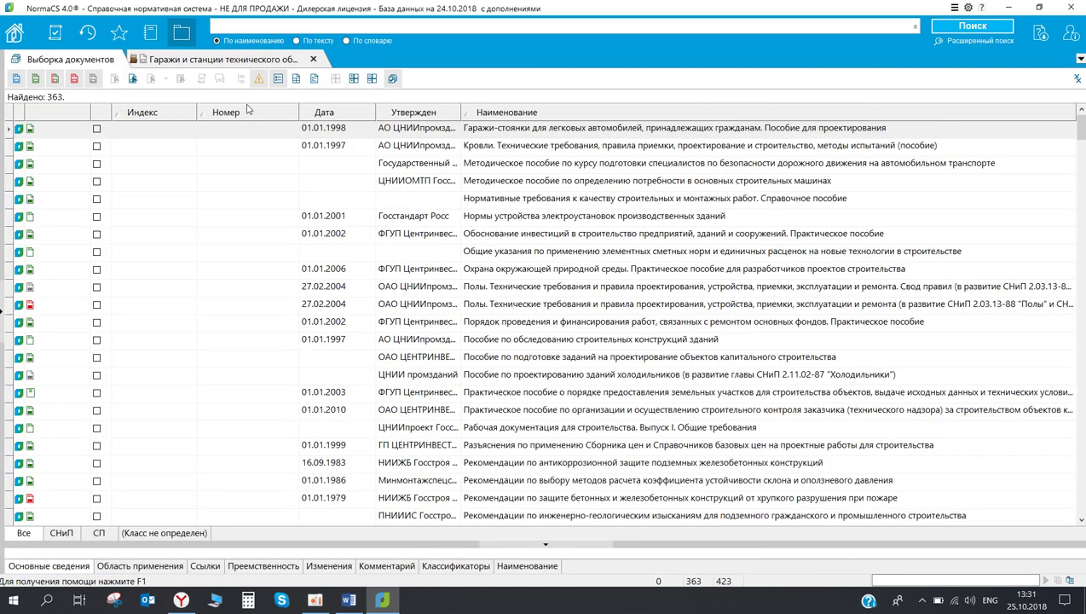
- Look through the list of reference manuals for СНиП and check the status icons of the first documents
{"action": "scroll", "coordinate": [460, 307], "scroll_direction": "down", "scroll_amount": 4}
{"action": "left_click", "coordinate": [564, 286]}
{"action": "scroll", "coordinate": [564, 286], "scroll_direction": "down", "scroll_amount": 8}
{"action": "scroll", "coordinate": [564, 286], "scroll_direction": "down", "scroll_amount": 20}
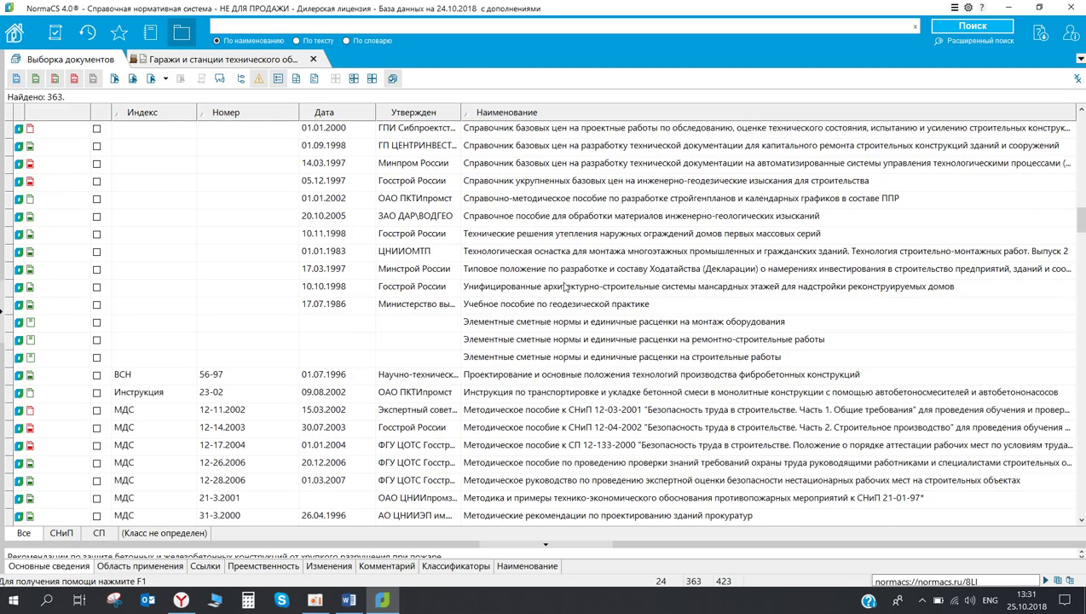
{"action": "scroll", "coordinate": [563, 287], "scroll_direction": "down", "scroll_amount": 5}
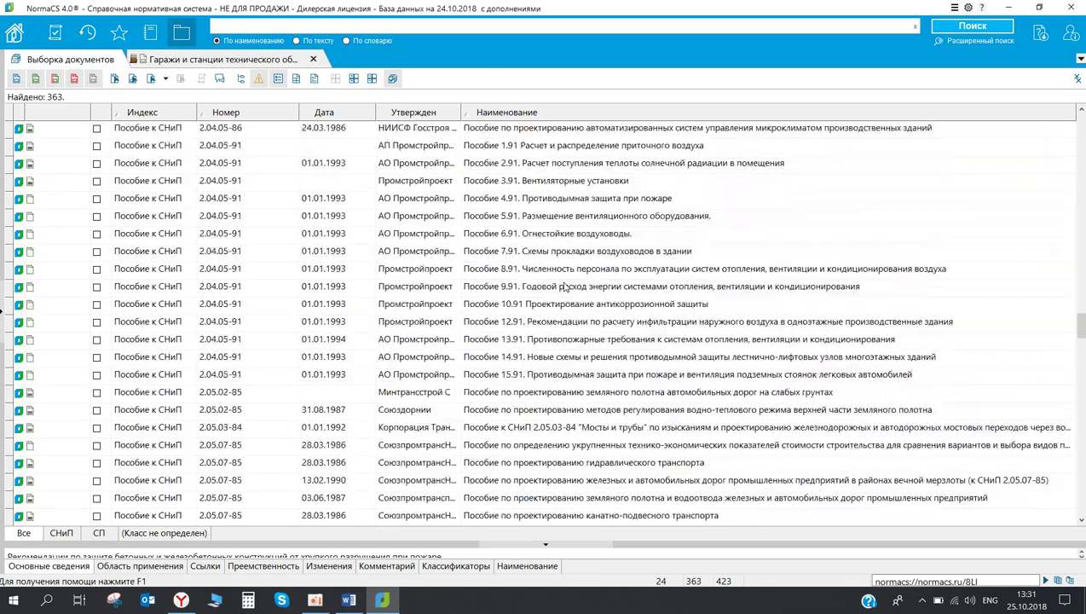
{"action": "scroll", "coordinate": [215, 186], "scroll_direction": "up", "scroll_amount": 10}
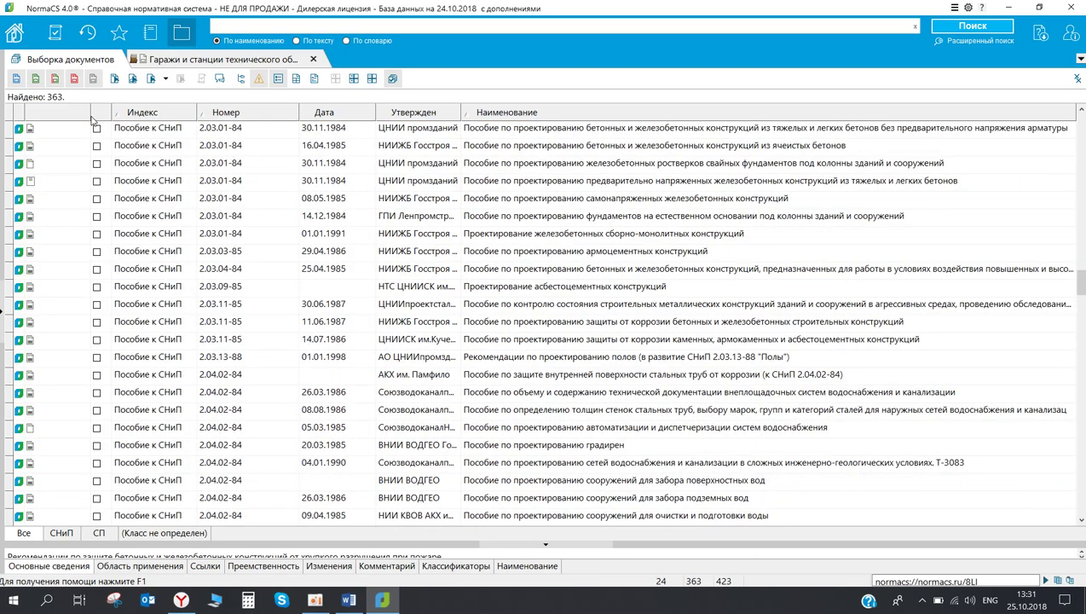
{"action": "left_click", "coordinate": [262, 218]}
{"action": "scroll", "coordinate": [262, 222], "scroll_direction": "up", "scroll_amount": 7}
{"action": "scroll", "coordinate": [262, 220], "scroll_direction": "up", "scroll_amount": 20}
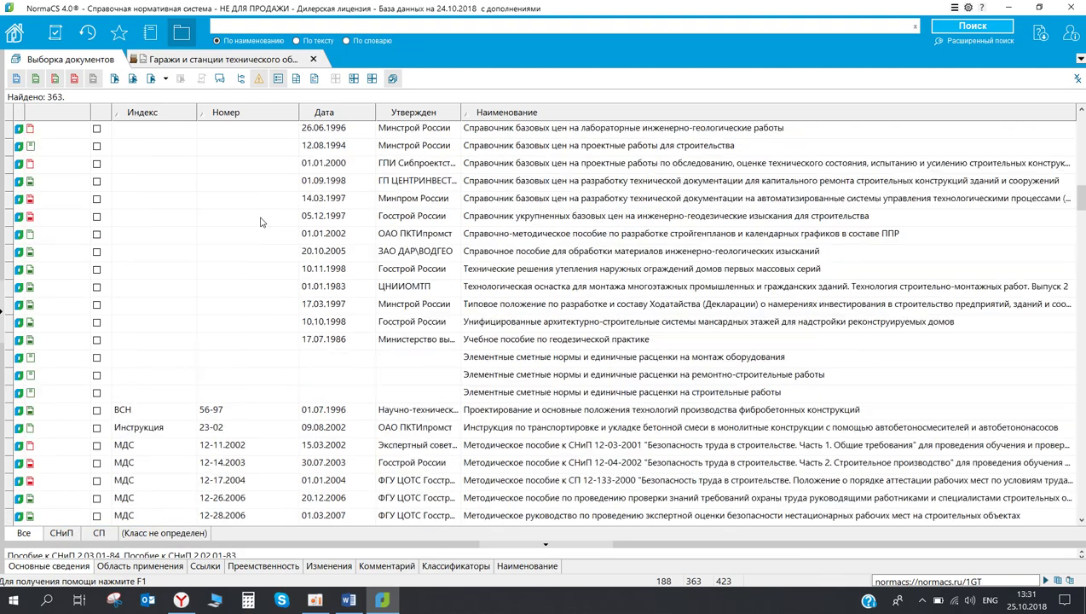
{"action": "mouse_move", "coordinate": [36, 131]}
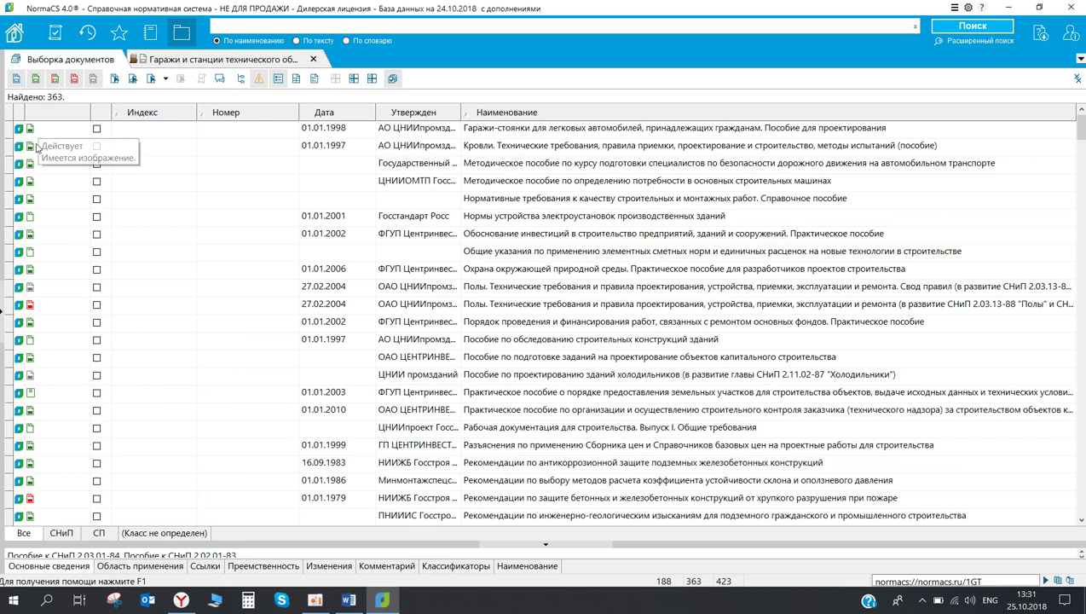
{"action": "mouse_move", "coordinate": [37, 172]}
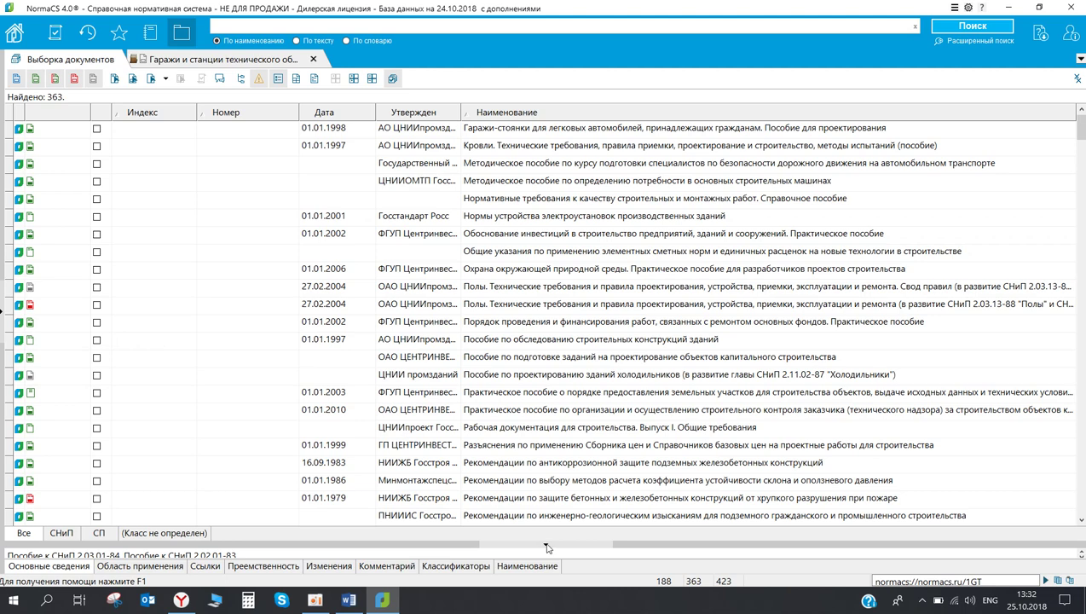
- Enlarge the document details area below the list, collapse it and reopen it
{"action": "left_click_drag", "start_coordinate": [621, 546], "coordinate": [554, 402]}
{"action": "left_click", "coordinate": [552, 399]}
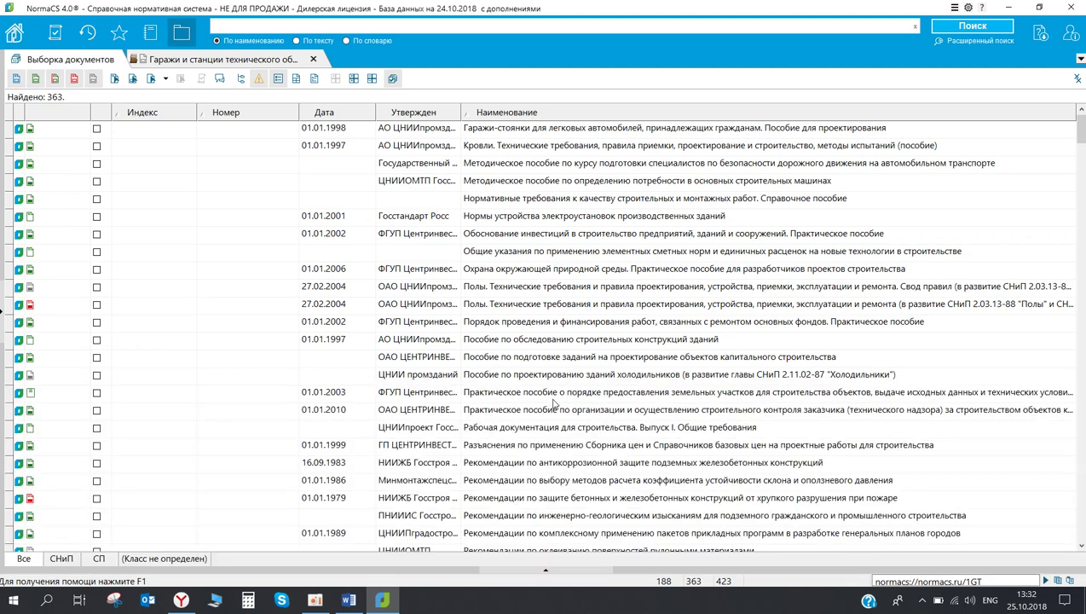
{"action": "left_click", "coordinate": [545, 570]}
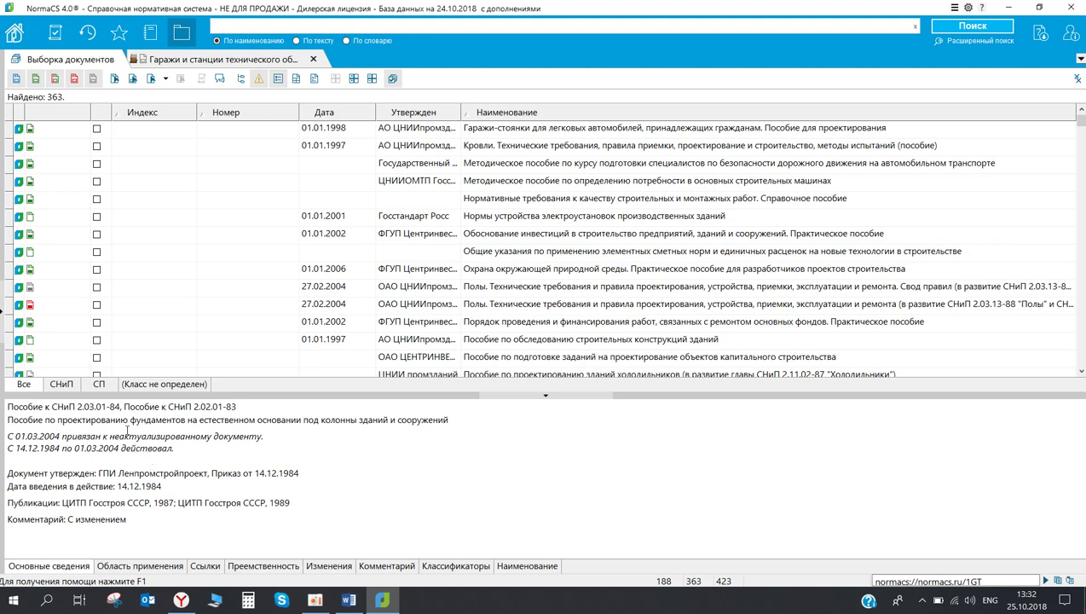
- Select the red-marked "Полы. Технические требования" document dated 27.02.2004 and read its status in the basic details
{"action": "left_click", "coordinate": [145, 306]}
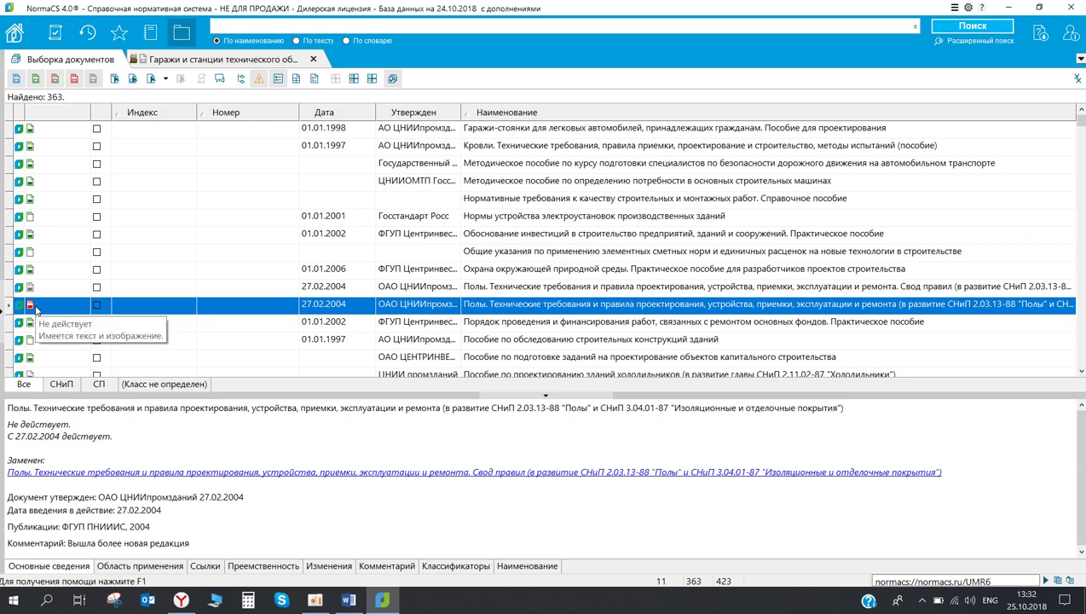
{"action": "left_click_drag", "start_coordinate": [119, 441], "coordinate": [2, 435]}
{"action": "left_click", "coordinate": [125, 438]}
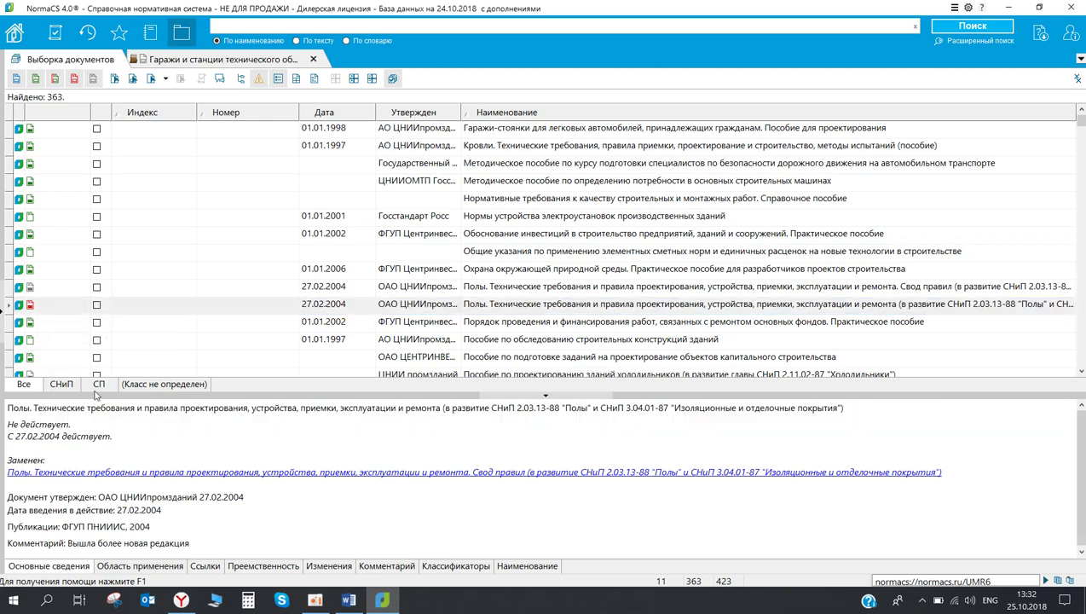
- Check the basic details of "Порядок проведения и финансирования работ" and the "Полы" Свод правил, collapsing and reopening the details area
{"action": "left_click", "coordinate": [39, 328]}
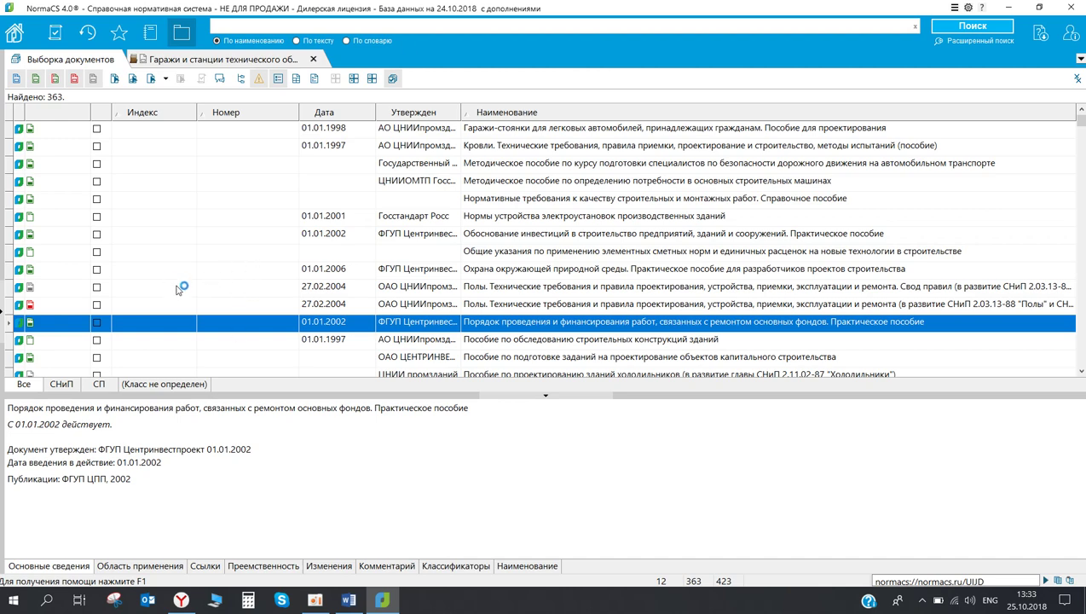
{"action": "left_click", "coordinate": [69, 286]}
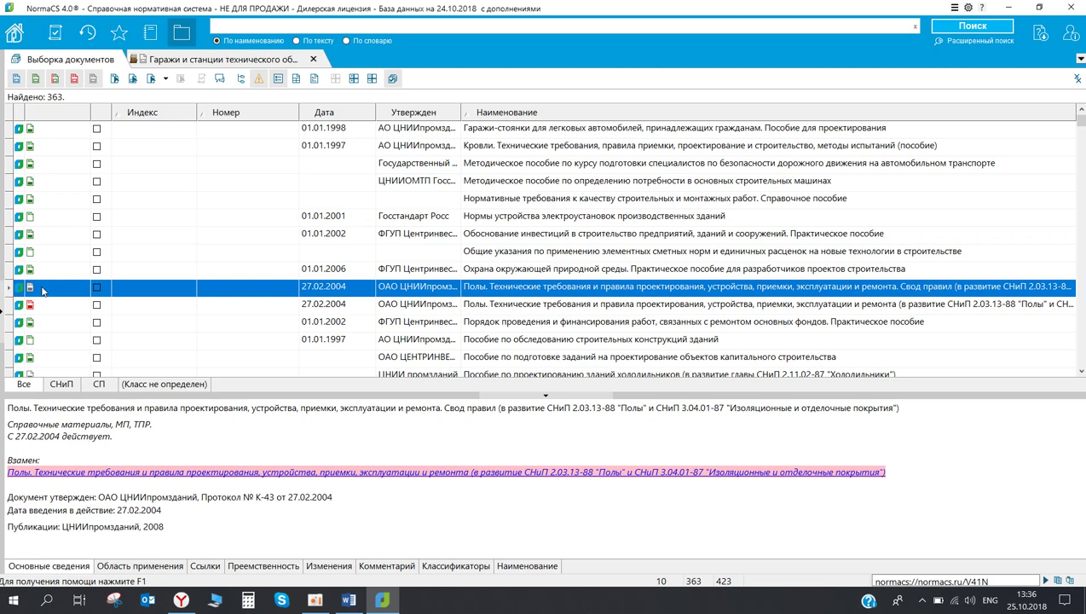
{"action": "left_click", "coordinate": [546, 396]}
{"action": "left_click", "coordinate": [546, 566]}
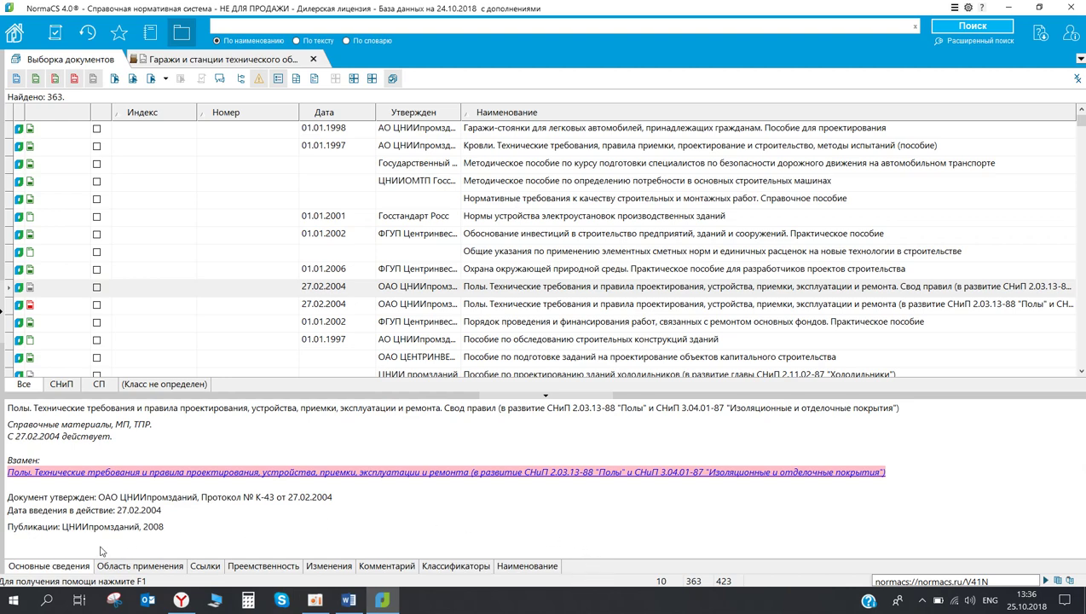
- Show the references of the selected "Полы" document and switch them to "Вхождение в перечни"
{"action": "left_click", "coordinate": [212, 570]}
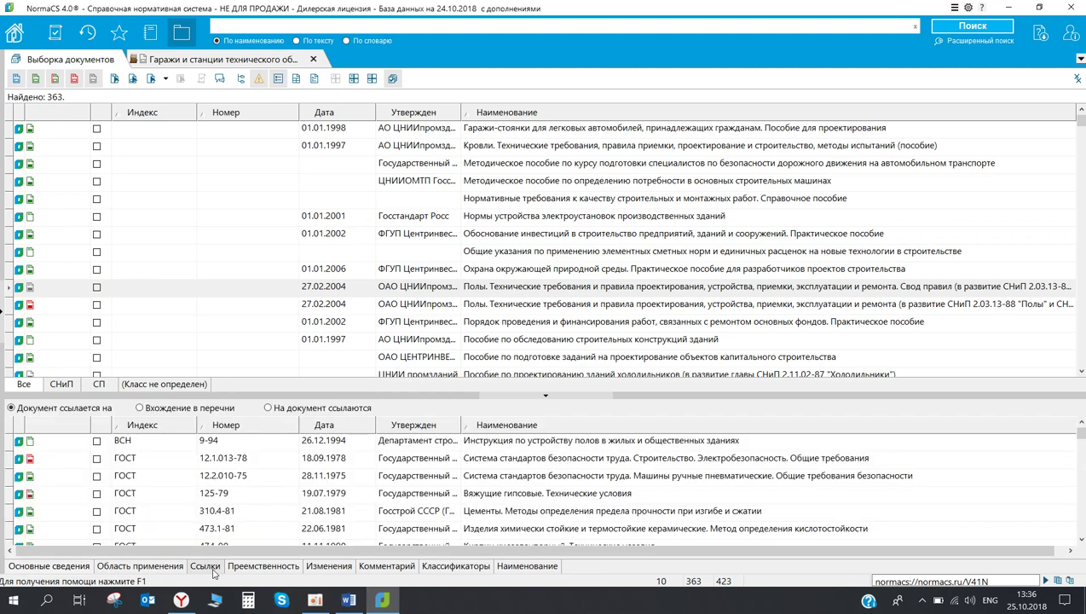
{"action": "left_click", "coordinate": [142, 408]}
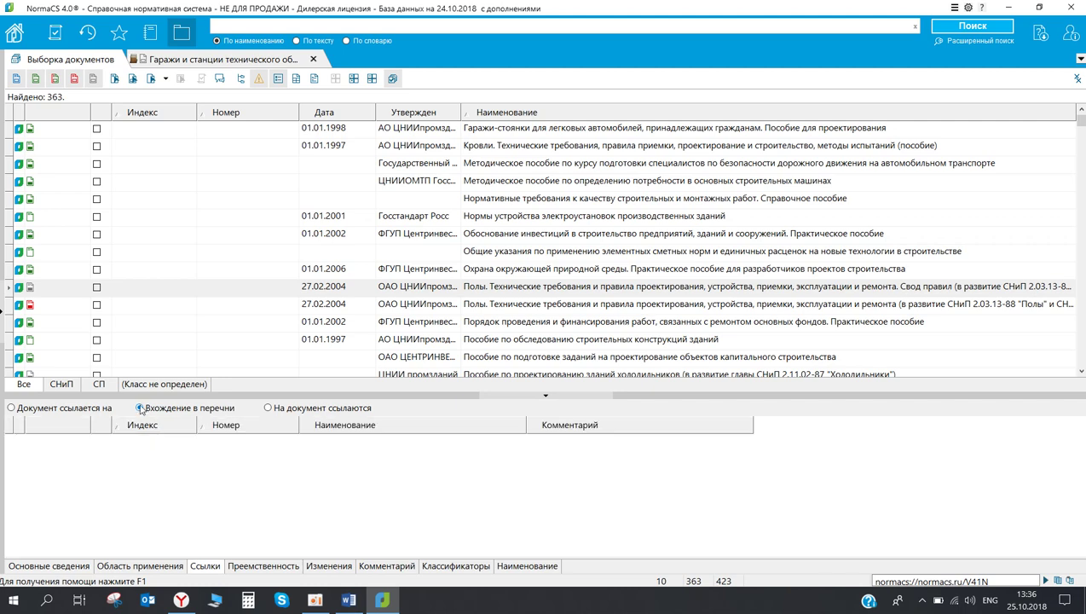
- Go through the documents one by one, from "Охрана окружающей природной среды" into the "Руководство" entries, checking each for inclusion in lists
{"action": "left_click", "coordinate": [208, 271]}
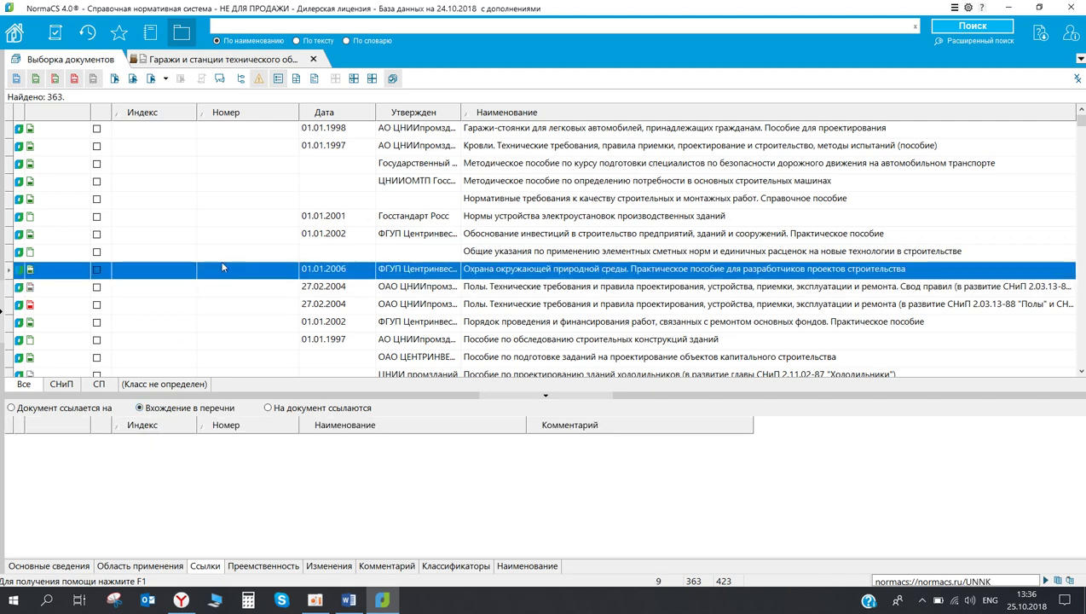
{"action": "key", "text": "Up"}
{"action": "key", "text": "Up"}
{"action": "key", "text": "Up"}
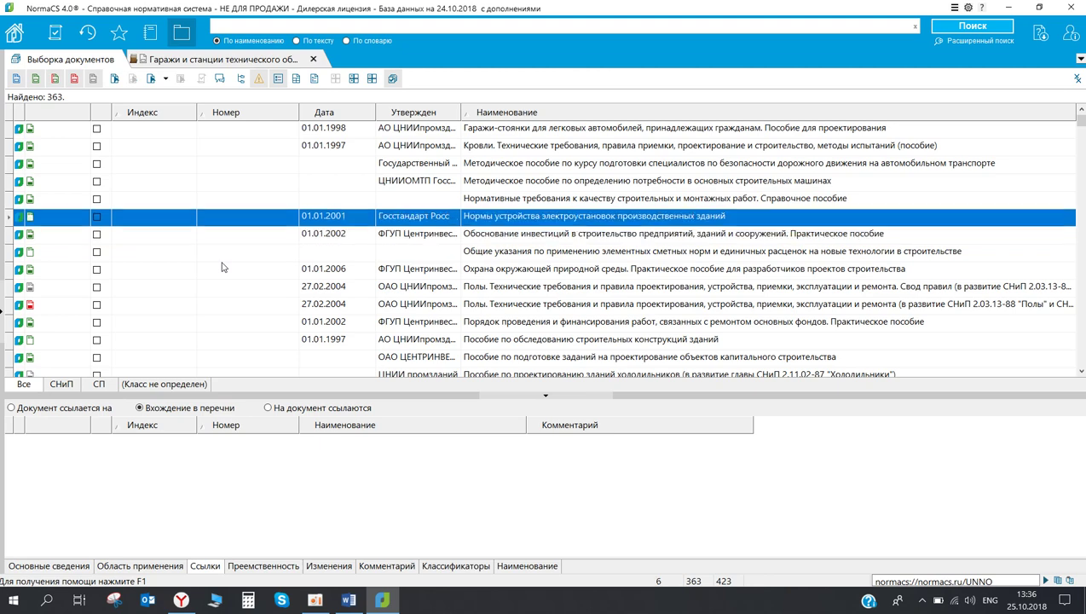
{"action": "key", "text": "Up"}
{"action": "key", "text": "Down"}
{"action": "key", "text": "Down"}
{"action": "key", "text": "Down"}
{"action": "key", "text": "Down"}
{"action": "key", "text": "Down"}
{"action": "key", "text": "Down"}
{"action": "key", "text": "Down"}
{"action": "key", "text": "Down"}
{"action": "key", "text": "Down"}
{"action": "key", "text": "Down"}
{"action": "key", "text": "Down"}
{"action": "key", "text": "Down"}
{"action": "key", "text": "Down"}
{"action": "key", "text": "Down"}
{"action": "key", "text": "Down"}
{"action": "key", "text": "Down"}
{"action": "key", "text": "Down"}
{"action": "key", "text": "Down"}
{"action": "key", "text": "Down"}
{"action": "key", "text": "Down"}
{"action": "key", "text": "Down"}
{"action": "key", "text": "Down"}
{"action": "key", "text": "Down"}
{"action": "key", "text": "Down"}
{"action": "key", "text": "Down"}
{"action": "key", "text": "Down"}
{"action": "key", "text": "Down"}
{"action": "key", "text": "Down"}
{"action": "key", "text": "Down"}
{"action": "key", "text": "Down"}
{"action": "key", "text": "Down"}
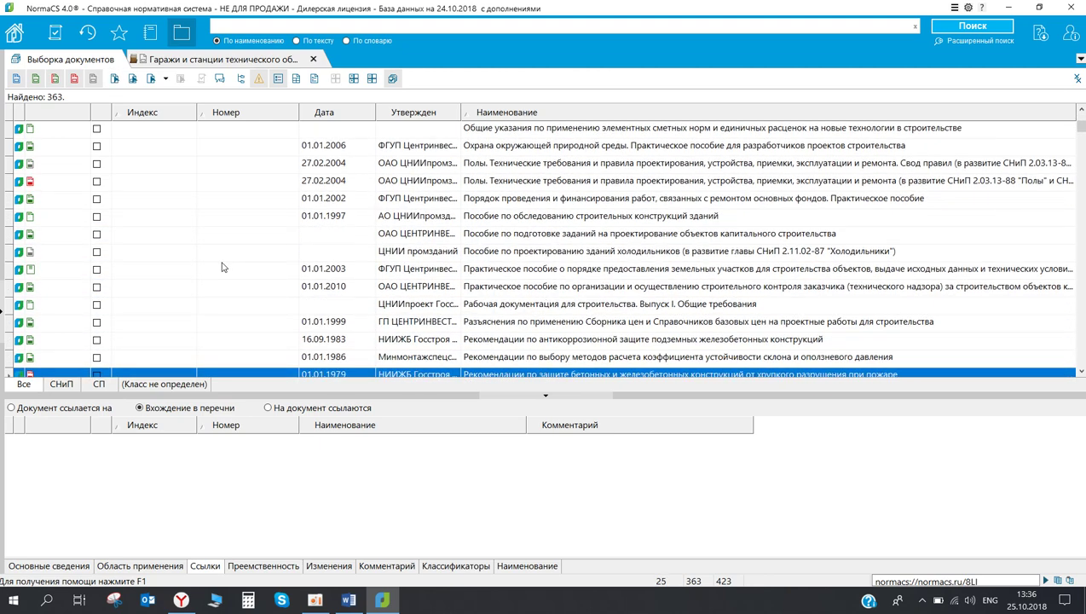
{"action": "key", "text": "Down"}
{"action": "key", "text": "Down"}
{"action": "key", "text": "Down"}
{"action": "key", "text": "Down"}
{"action": "key", "text": "Down"}
{"action": "key", "text": "Down"}
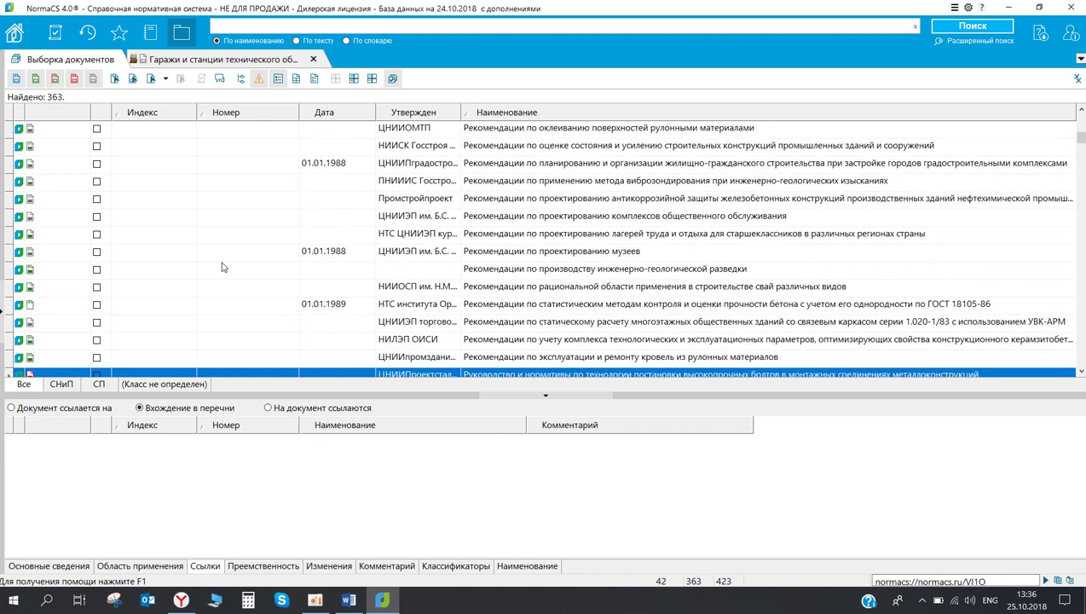
{"action": "key", "text": "Down"}
{"action": "key", "text": "Down"}
{"action": "key", "text": "Down"}
{"action": "key", "text": "Down"}
{"action": "key", "text": "Down"}
{"action": "key", "text": "Down"}
{"action": "key", "text": "Down"}
{"action": "key", "text": "Down"}
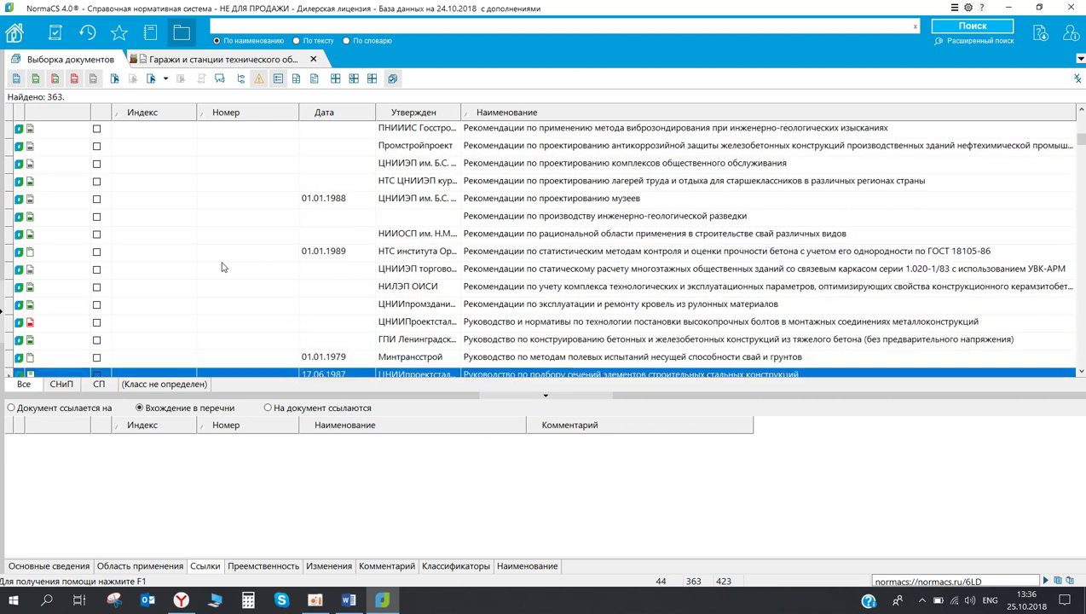
{"action": "key", "text": "Down"}
{"action": "key", "text": "Down"}
{"action": "key", "text": "Down"}
{"action": "key", "text": "Down"}
{"action": "key", "text": "Down"}
{"action": "key", "text": "Down"}
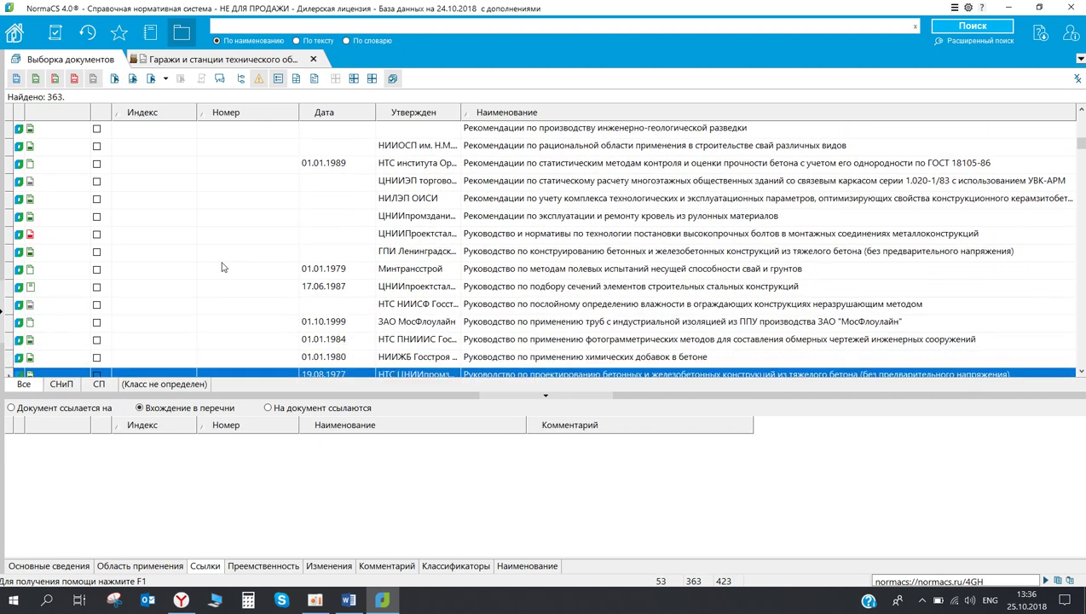
{"action": "key", "text": "Down"}
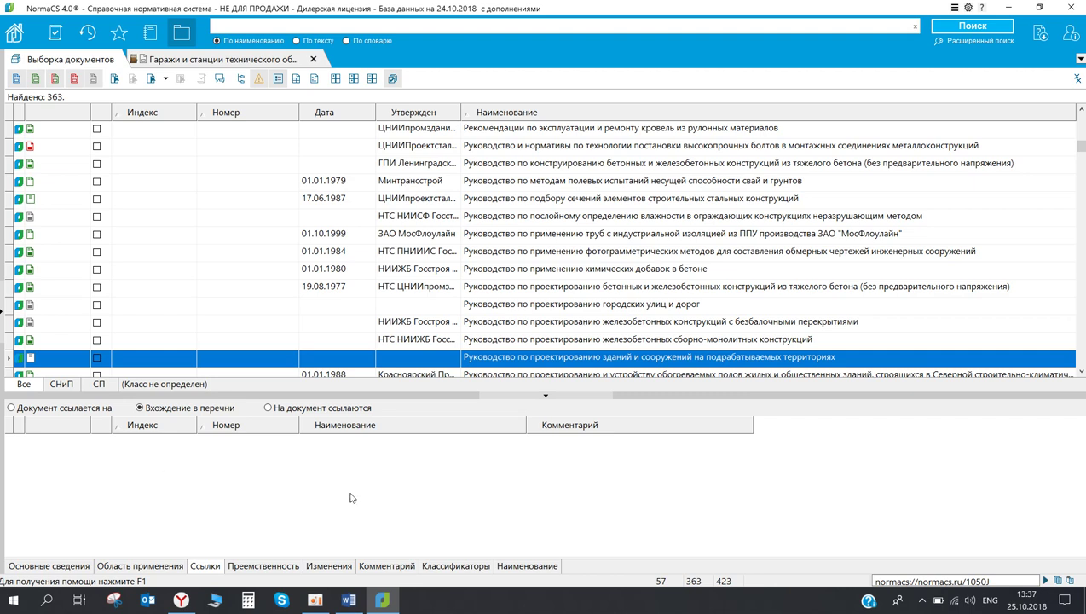
- Show the succession (Преемственность) details and view them for "Справочник базовых цен на лабораторные инженерно-геологические работы" dated 26.06.1996
{"action": "left_click", "coordinate": [256, 572]}
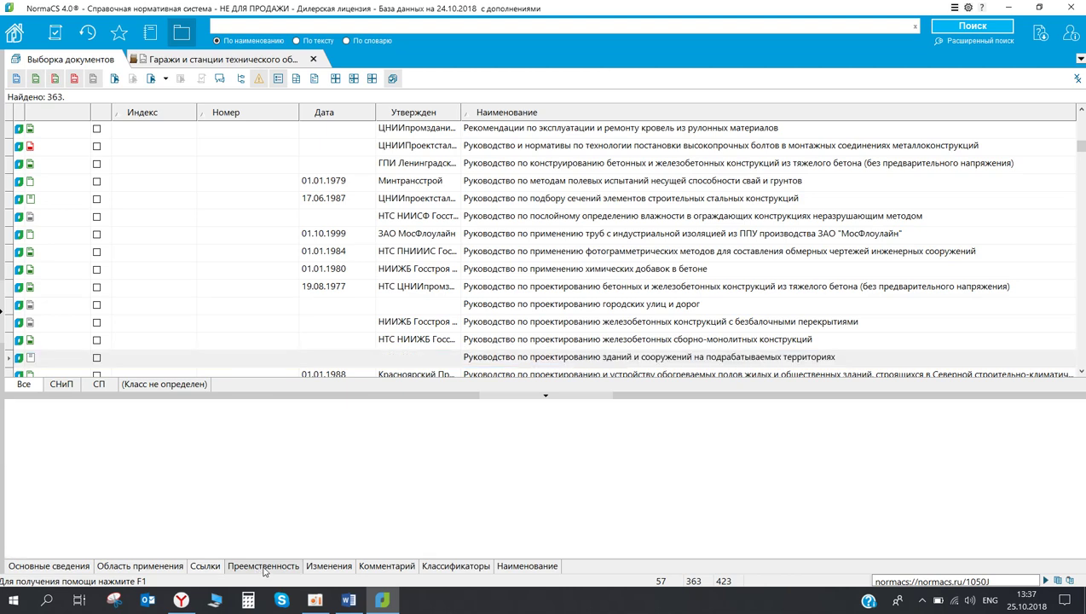
{"action": "left_click", "coordinate": [238, 312]}
{"action": "scroll", "coordinate": [238, 316], "scroll_direction": "down", "scroll_amount": 3}
{"action": "scroll", "coordinate": [237, 315], "scroll_direction": "down", "scroll_amount": 5}
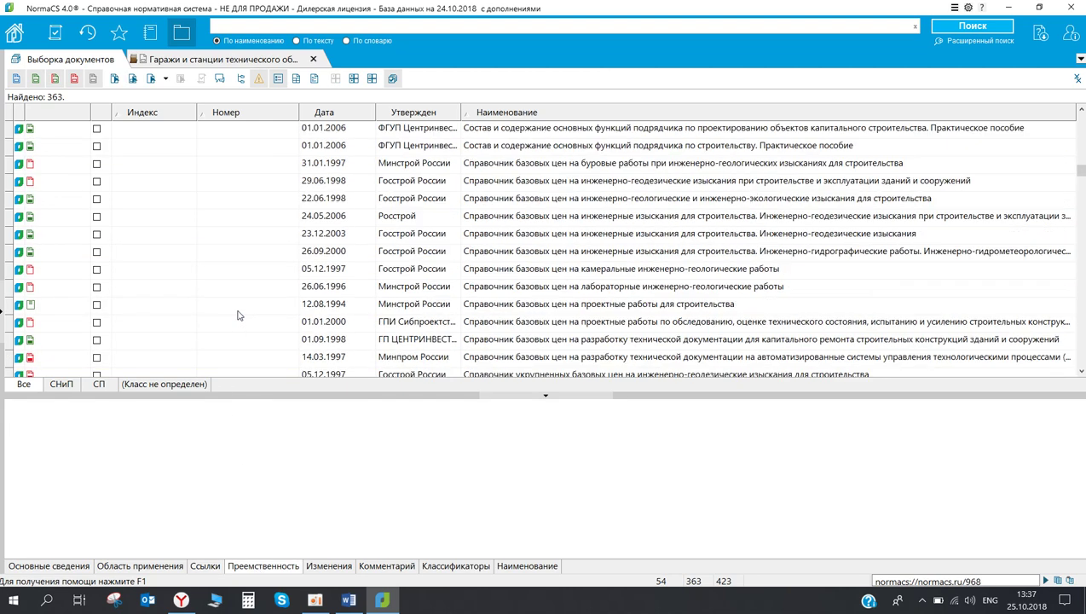
{"action": "left_click", "coordinate": [230, 286]}
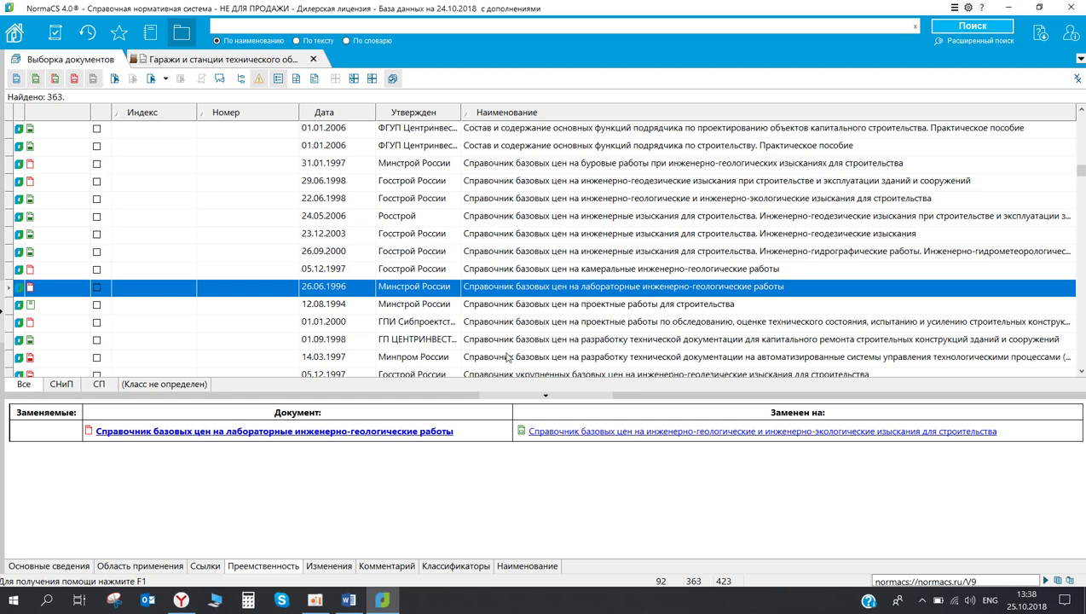
- Sort the document selection by number in descending order, and finally by date in ascending order
{"action": "scroll", "coordinate": [382, 313], "scroll_direction": "down", "scroll_amount": 1}
{"action": "scroll", "coordinate": [385, 312], "scroll_direction": "down", "scroll_amount": 18}
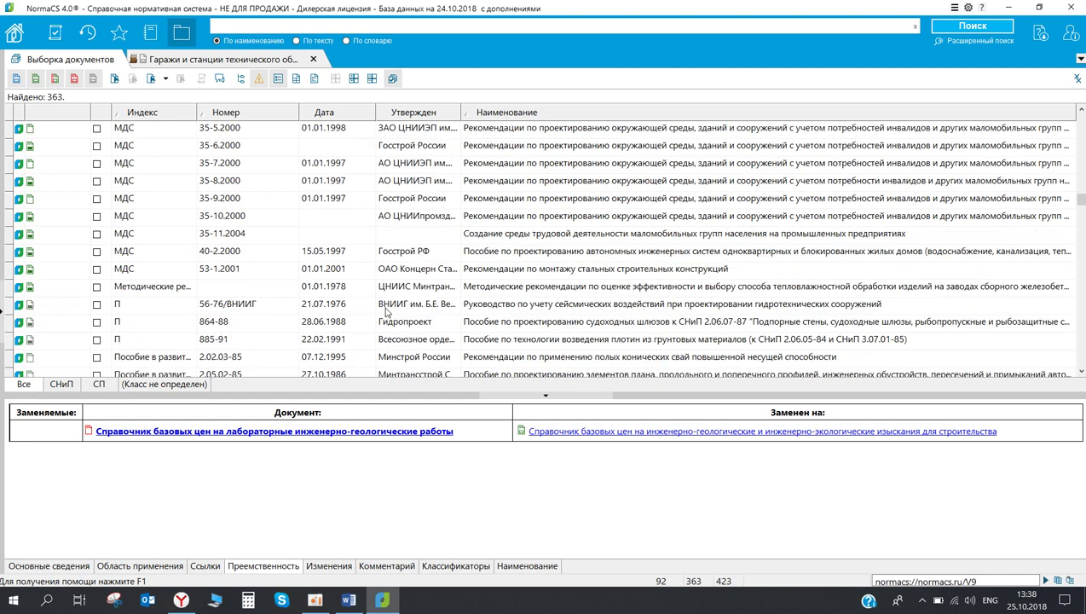
{"action": "scroll", "coordinate": [385, 312], "scroll_direction": "down", "scroll_amount": 4}
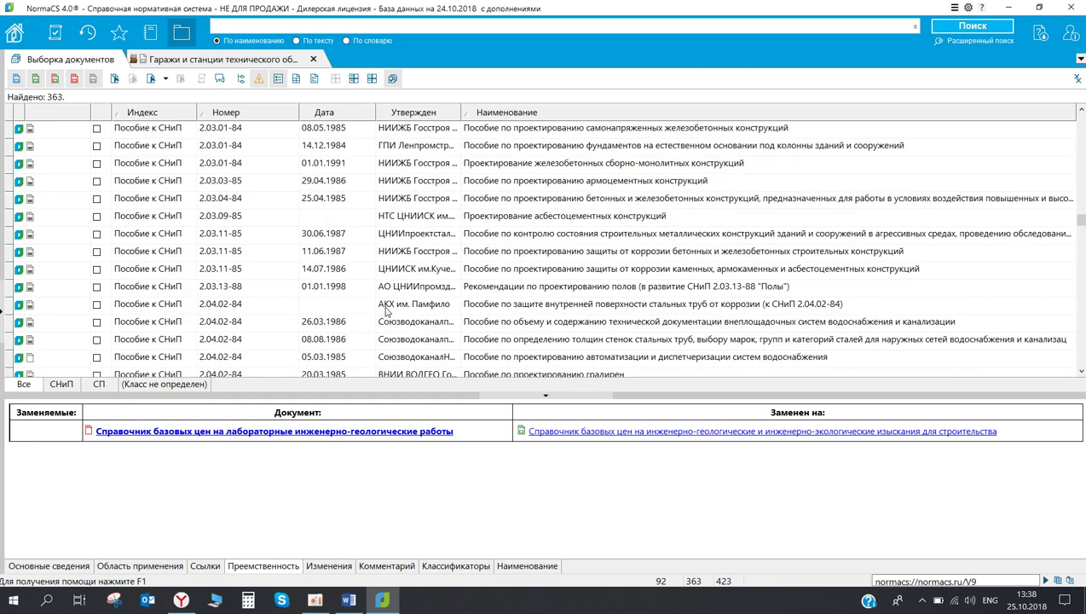
{"action": "scroll", "coordinate": [375, 288], "scroll_direction": "down", "scroll_amount": 4}
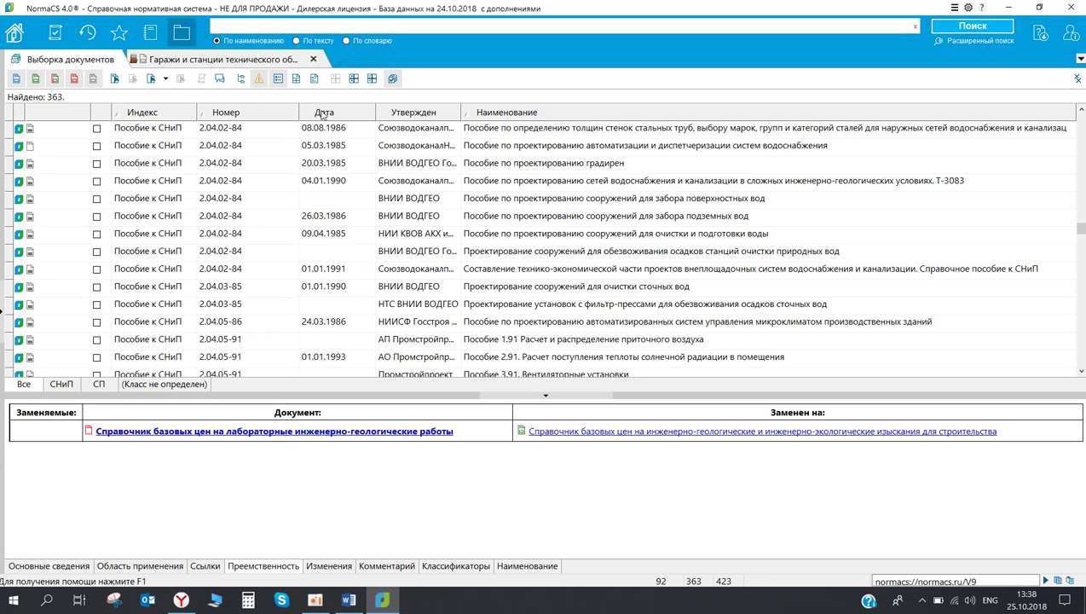
{"action": "left_click", "coordinate": [251, 116]}
{"action": "left_click", "coordinate": [253, 116]}
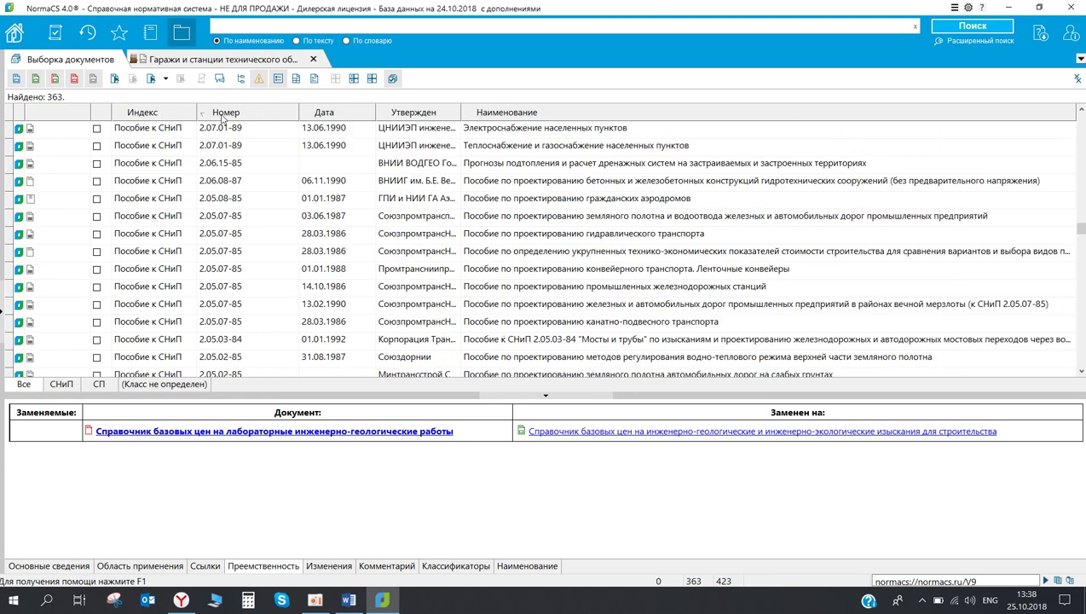
{"action": "left_click", "coordinate": [348, 114]}
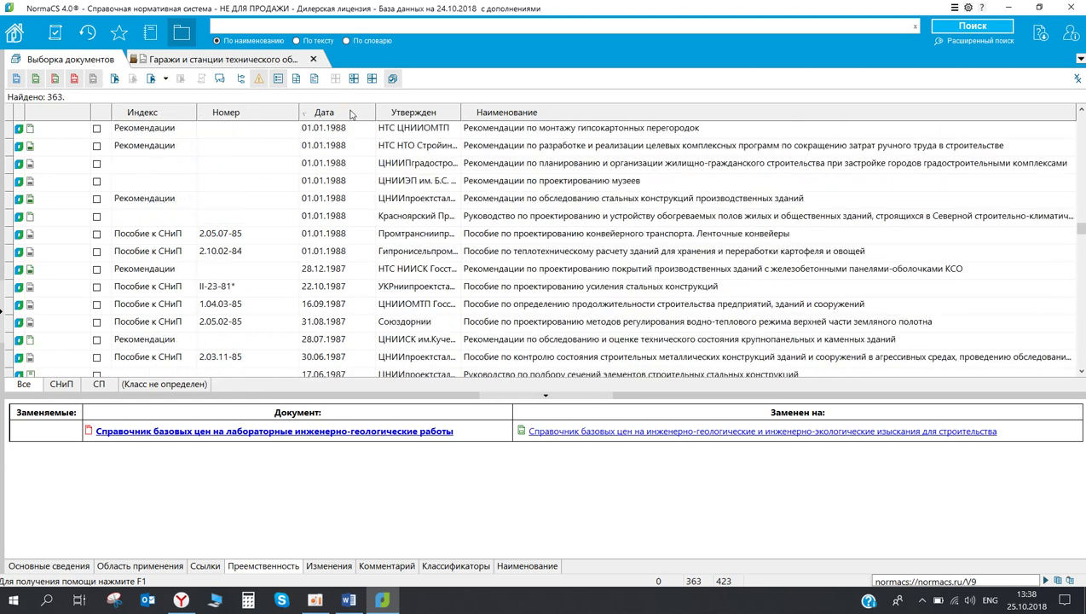
{"action": "left_click", "coordinate": [346, 117]}
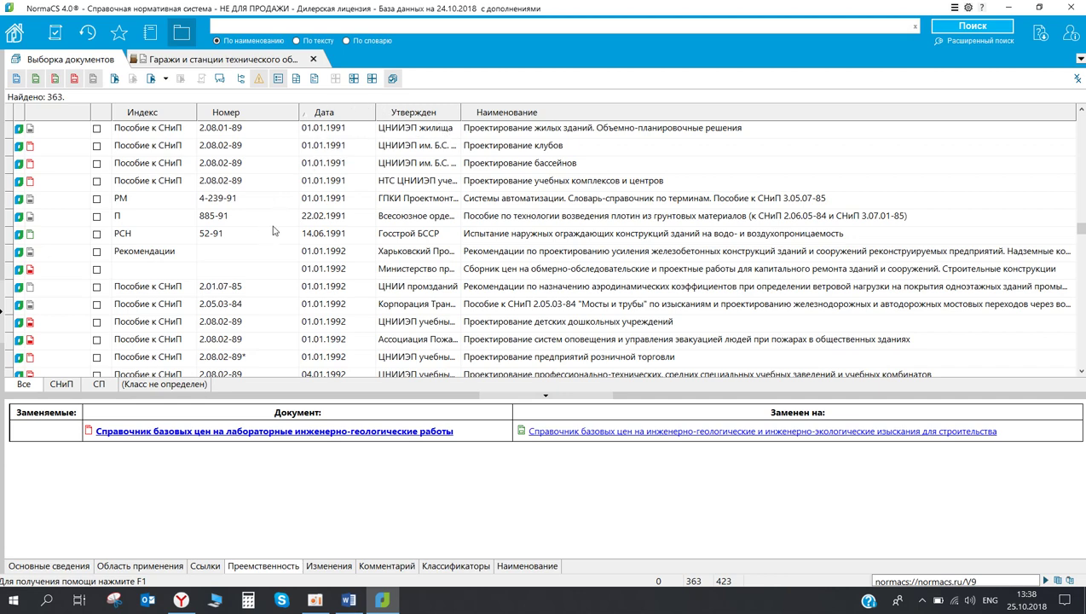
- Select "Теплоснабжение и газоснабжение населенных пунктов" (Пособие к СНиП 2.07.01-89) among the 1990 documents and open its text
{"action": "scroll", "coordinate": [322, 220], "scroll_direction": "up", "scroll_amount": 2}
{"action": "scroll", "coordinate": [321, 219], "scroll_direction": "up", "scroll_amount": 4}
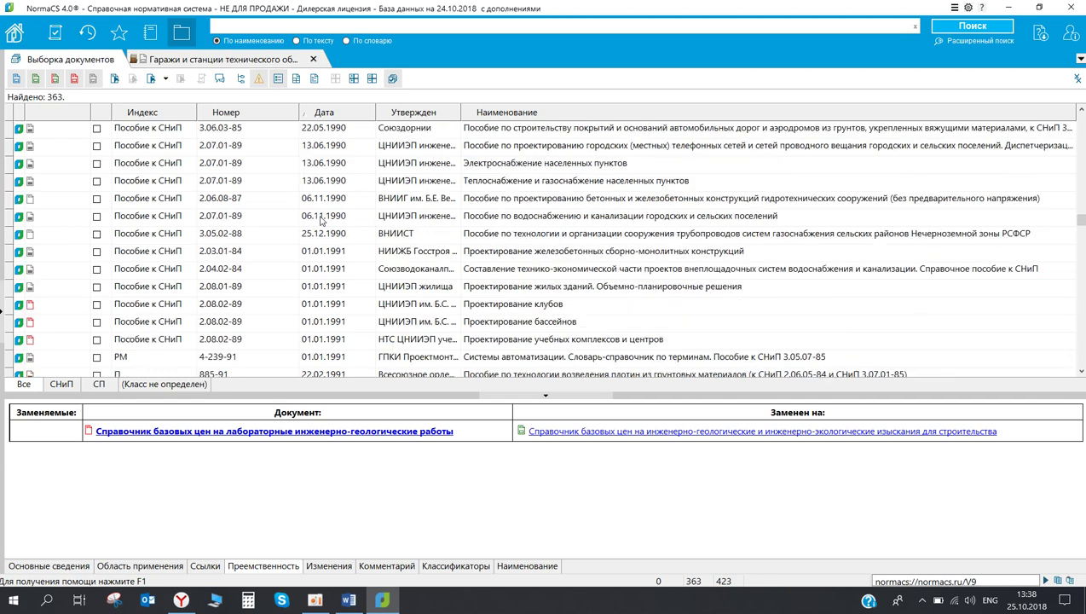
{"action": "scroll", "coordinate": [285, 243], "scroll_direction": "down", "scroll_amount": 2}
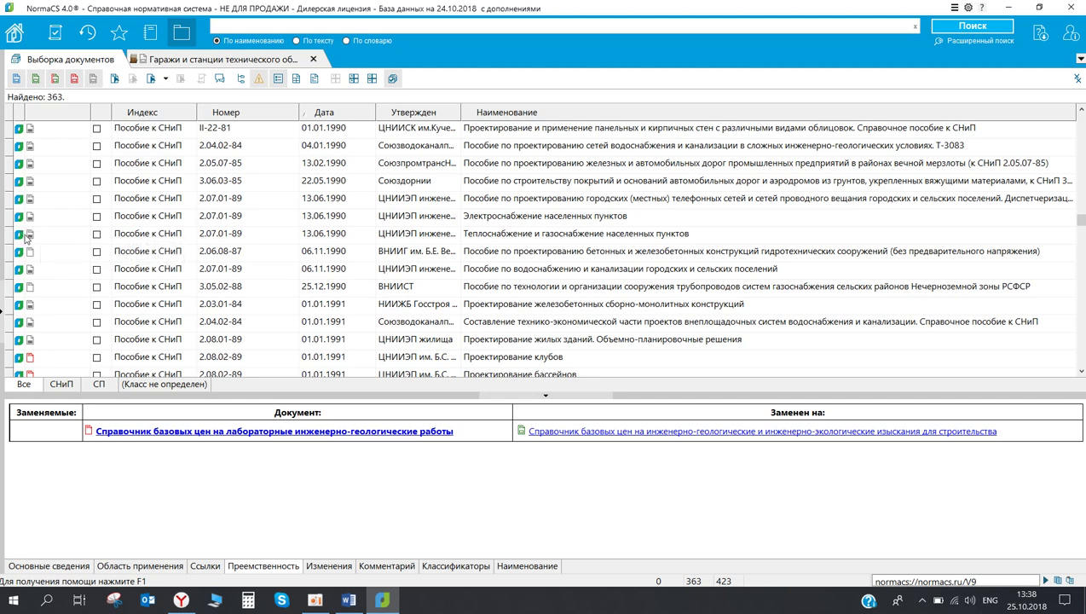
{"action": "mouse_move", "coordinate": [30, 235]}
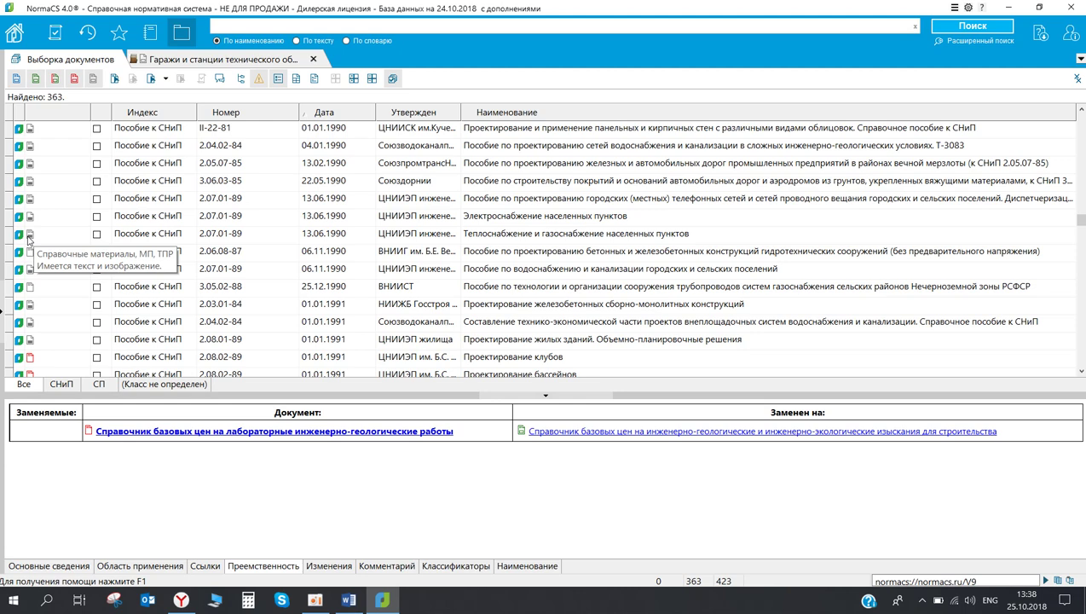
{"action": "left_click", "coordinate": [29, 234]}
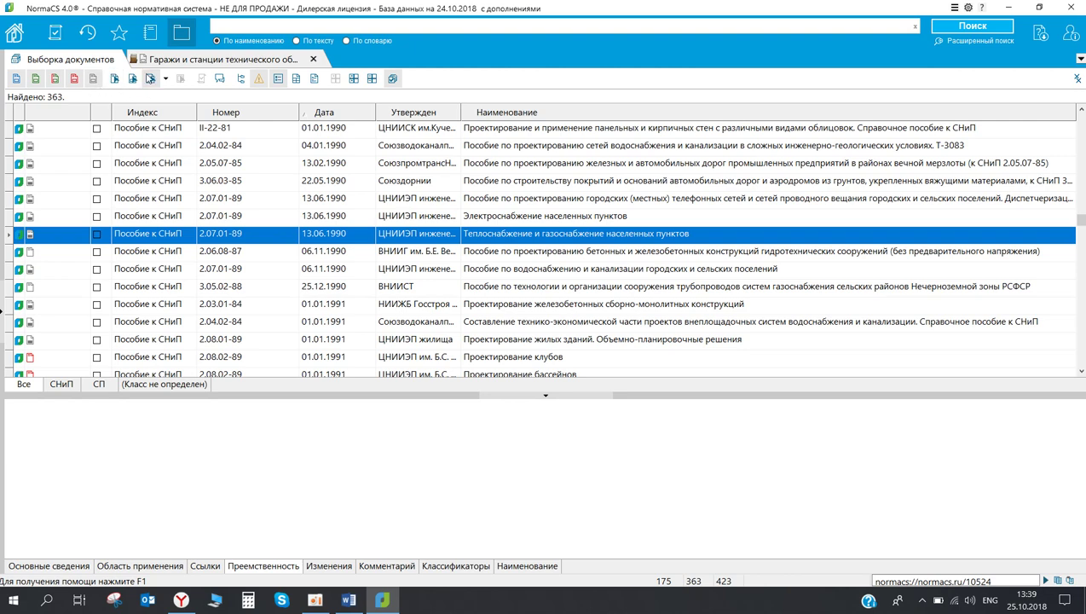
{"action": "left_click", "coordinate": [113, 78]}
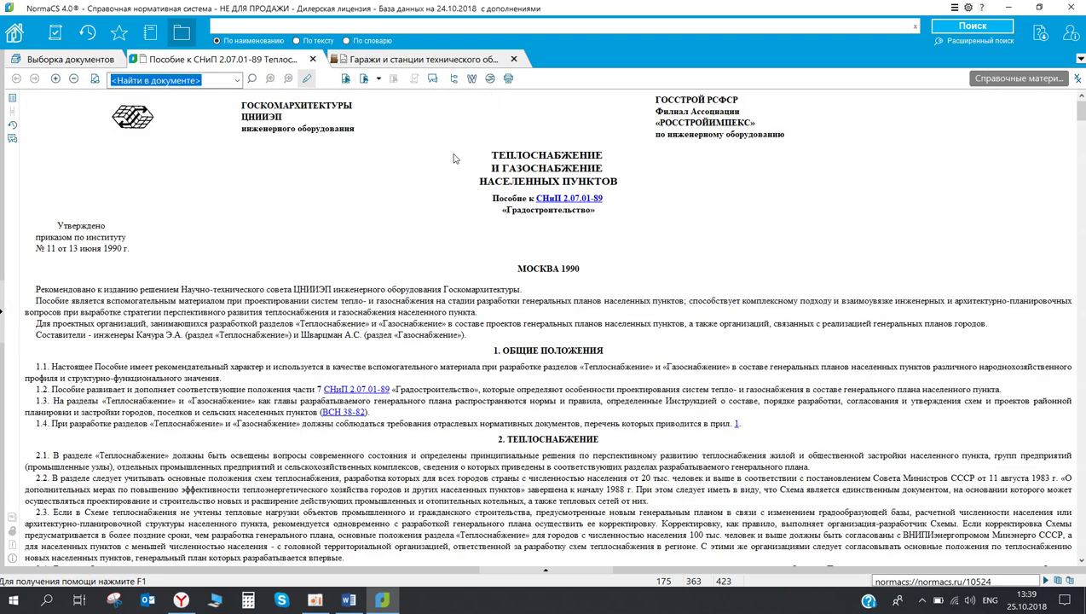
- Open the scanned version and the document card of the same Пособие, checking the collapsible area below the card
{"action": "left_click_drag", "start_coordinate": [423, 334], "coordinate": [653, 512]}
{"action": "scroll", "coordinate": [583, 424], "scroll_direction": "down", "scroll_amount": 3}
{"action": "left_click", "coordinate": [491, 365]}
{"action": "left_click", "coordinate": [345, 79]}
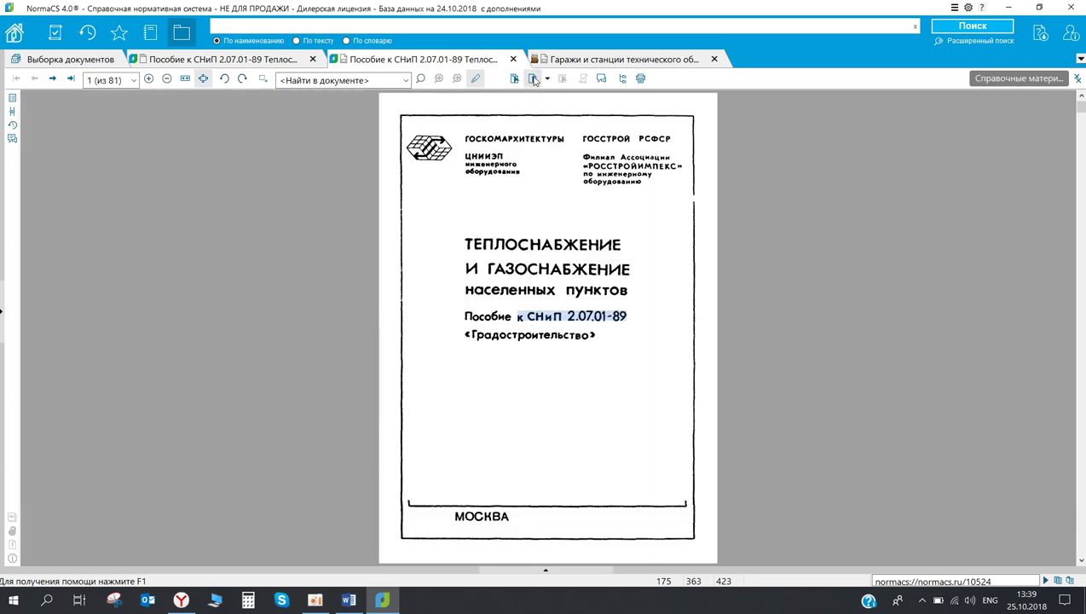
{"action": "left_click", "coordinate": [532, 78]}
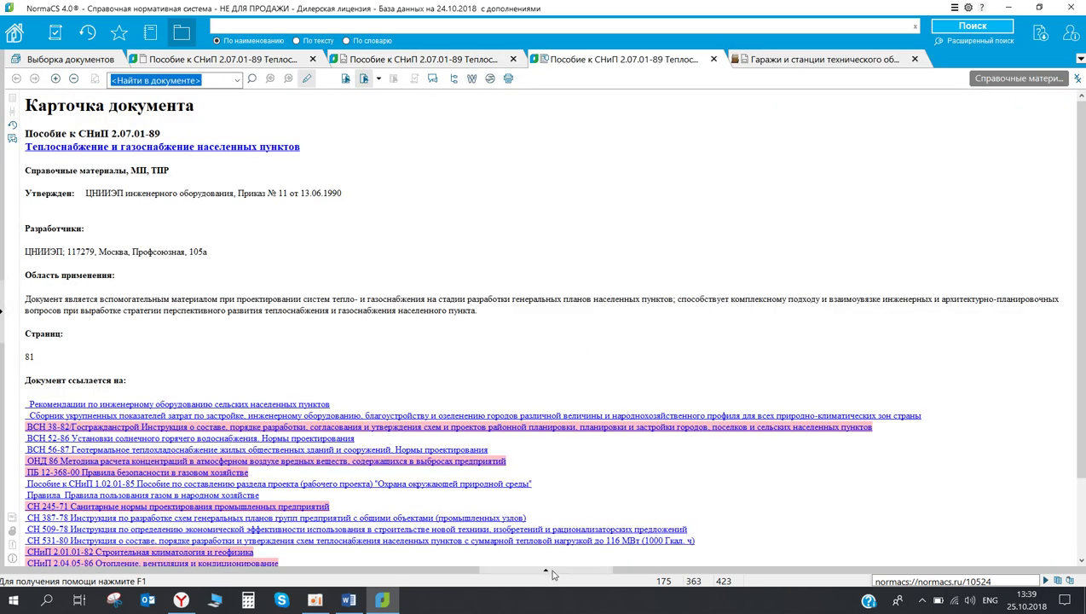
{"action": "left_click", "coordinate": [547, 570]}
{"action": "left_click", "coordinate": [543, 399]}
- Return to the text version of the Пособие and copy the passage from the clause 3.21 formula through clause 3.30
{"action": "left_click", "coordinate": [273, 61]}
{"action": "scroll", "coordinate": [417, 206], "scroll_direction": "up", "scroll_amount": 3}
{"action": "scroll", "coordinate": [418, 206], "scroll_direction": "down", "scroll_amount": 3}
{"action": "left_click_drag", "start_coordinate": [244, 196], "coordinate": [608, 515]}
{"action": "left_click", "coordinate": [609, 515]}
{"action": "scroll", "coordinate": [496, 522], "scroll_direction": "down", "scroll_amount": 5}
{"action": "scroll", "coordinate": [496, 410], "scroll_direction": "down", "scroll_amount": 15}
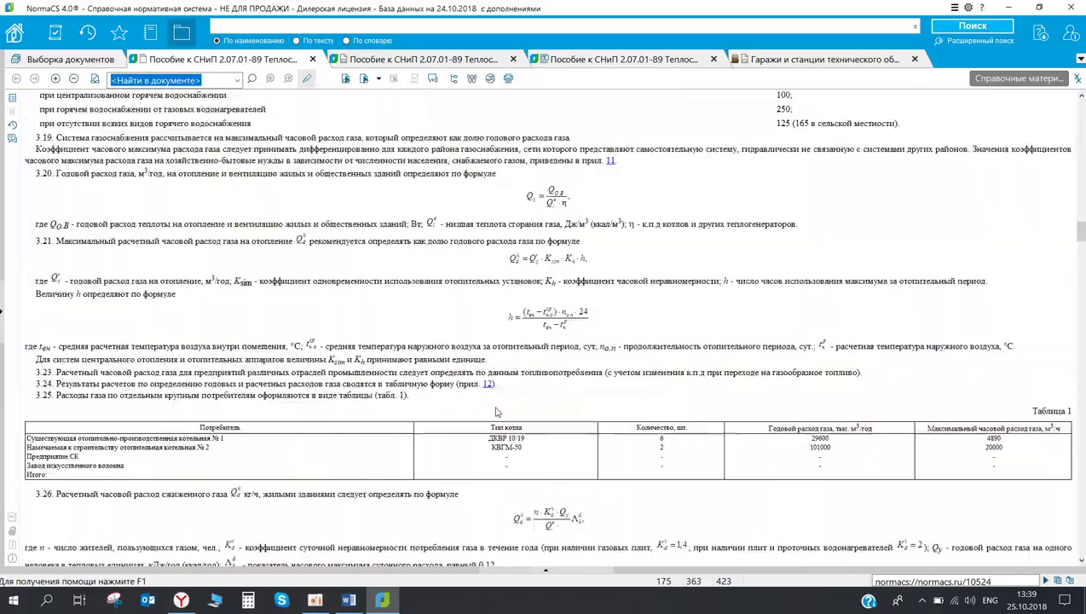
{"action": "left_click_drag", "start_coordinate": [359, 262], "coordinate": [655, 492]}
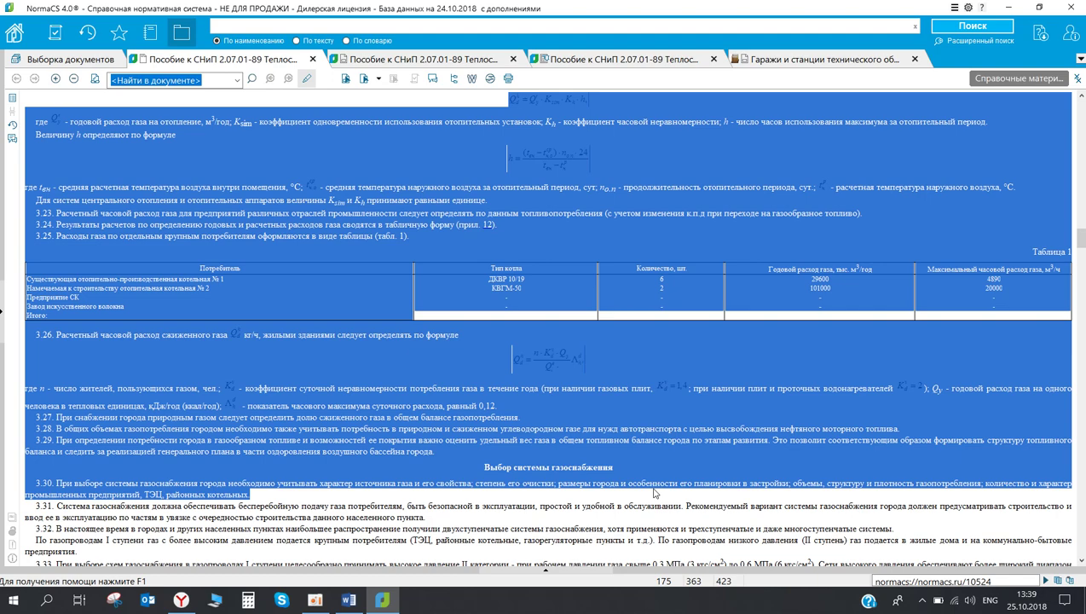
{"action": "right_click", "coordinate": [444, 186]}
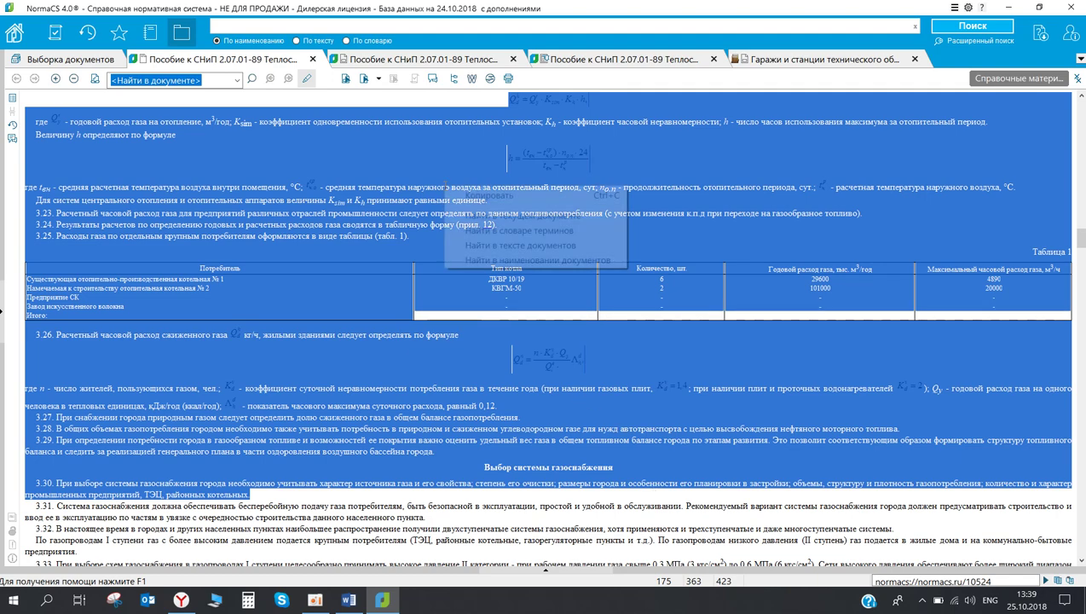
{"action": "left_click", "coordinate": [477, 195]}
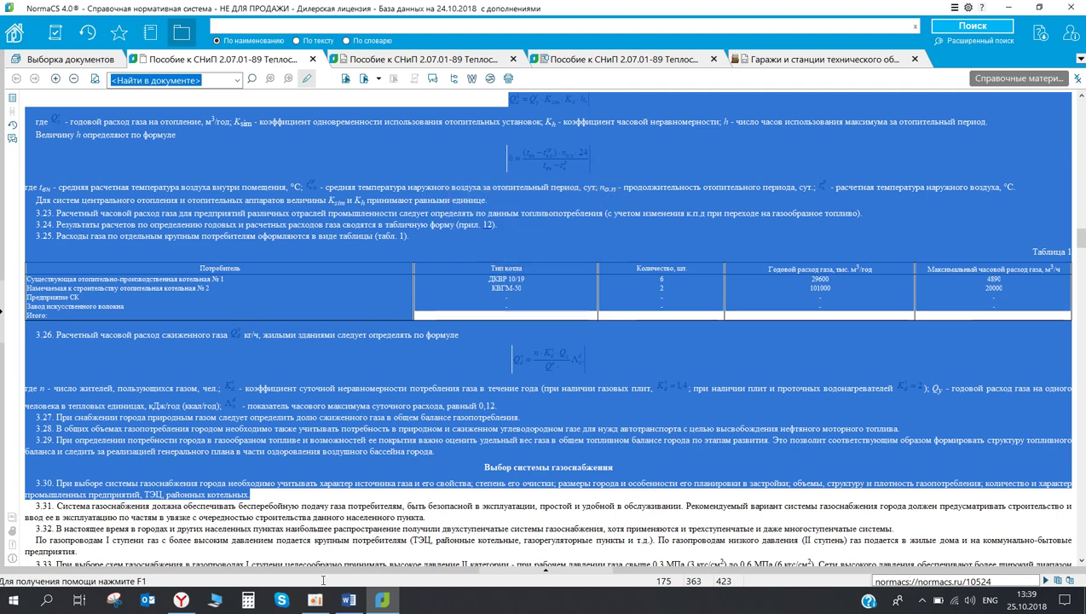
- Switch to Word, create a blank document and paste the copied passage into it
{"action": "left_click", "coordinate": [348, 600]}
{"action": "left_click", "coordinate": [67, 86]}
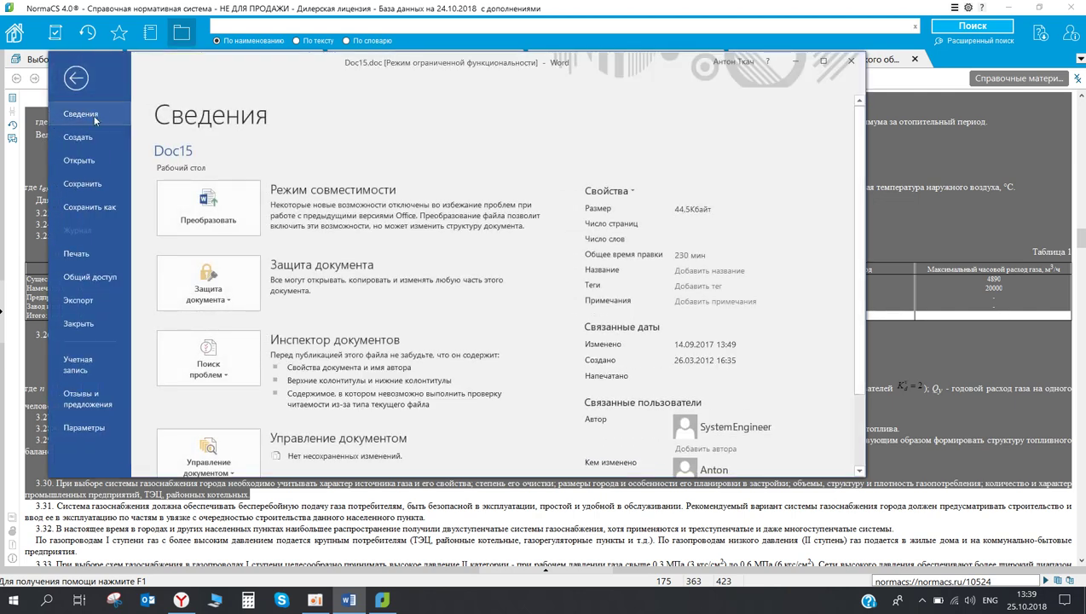
{"action": "left_click", "coordinate": [77, 136]}
{"action": "left_click", "coordinate": [226, 241]}
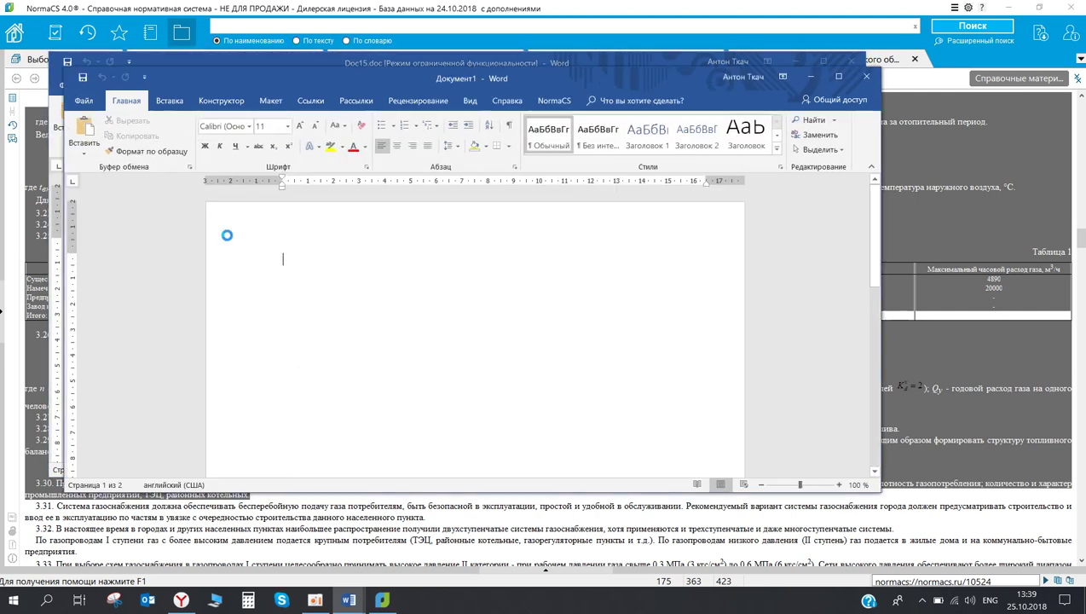
{"action": "key", "text": "ctrl+v"}
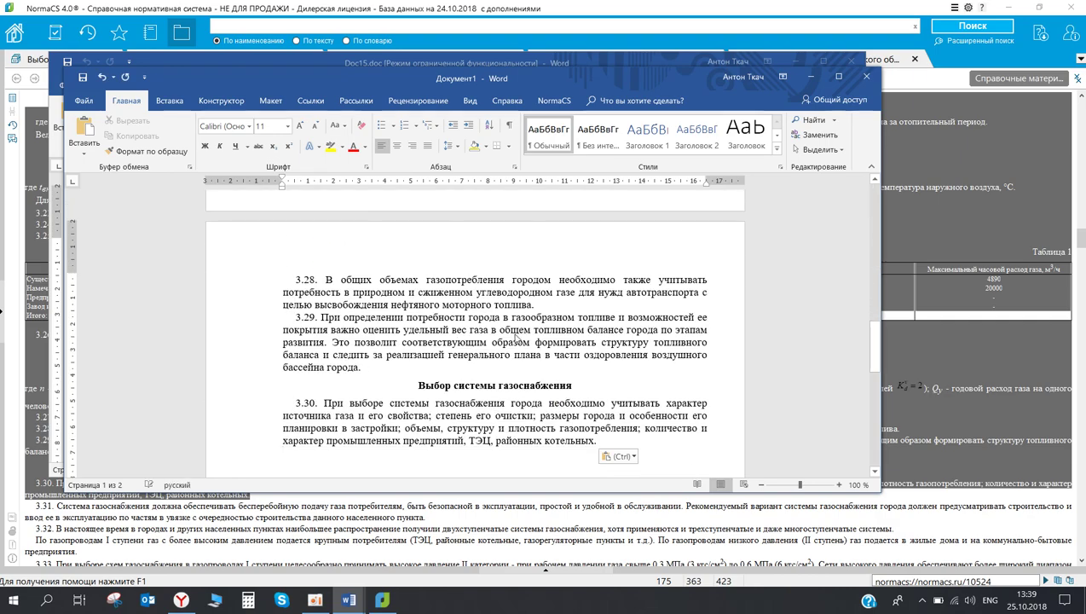
- Examine how the pasted text, Таблица 1 and the formulas came across in the Word document
{"action": "scroll", "coordinate": [514, 336], "scroll_direction": "up", "scroll_amount": 5}
{"action": "scroll", "coordinate": [514, 336], "scroll_direction": "up", "scroll_amount": 8}
{"action": "left_click_drag", "start_coordinate": [376, 237], "coordinate": [528, 369]}
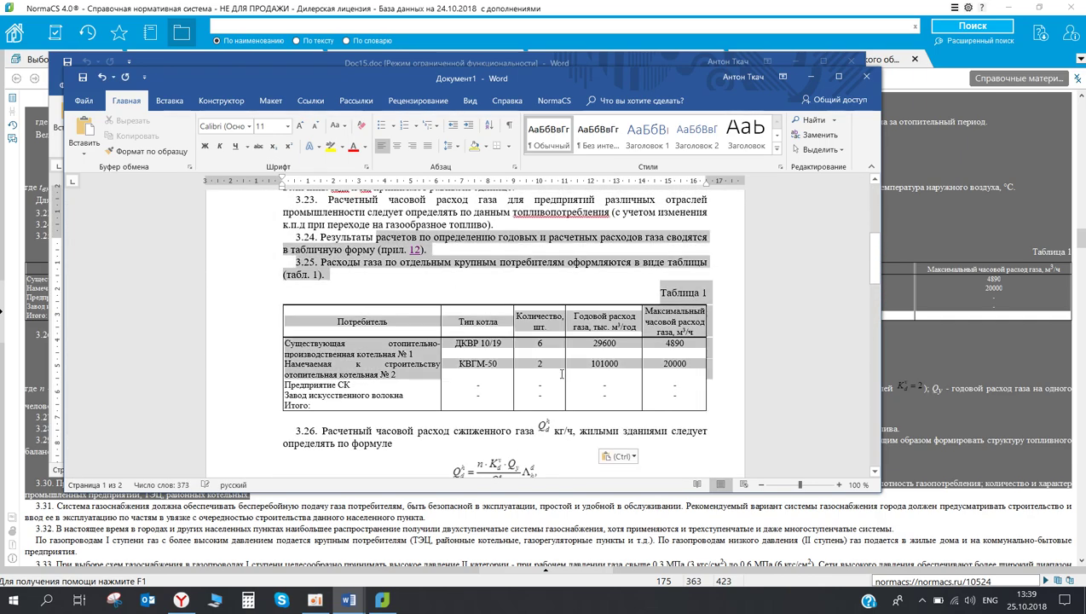
{"action": "scroll", "coordinate": [530, 400], "scroll_direction": "up", "scroll_amount": 5}
{"action": "scroll", "coordinate": [531, 399], "scroll_direction": "down", "scroll_amount": 3}
{"action": "scroll", "coordinate": [530, 400], "scroll_direction": "up", "scroll_amount": 4}
{"action": "left_click", "coordinate": [410, 279]}
{"action": "scroll", "coordinate": [484, 324], "scroll_direction": "down", "scroll_amount": 1}
{"action": "scroll", "coordinate": [485, 324], "scroll_direction": "up", "scroll_amount": 1}
{"action": "scroll", "coordinate": [599, 415], "scroll_direction": "down", "scroll_amount": 6}
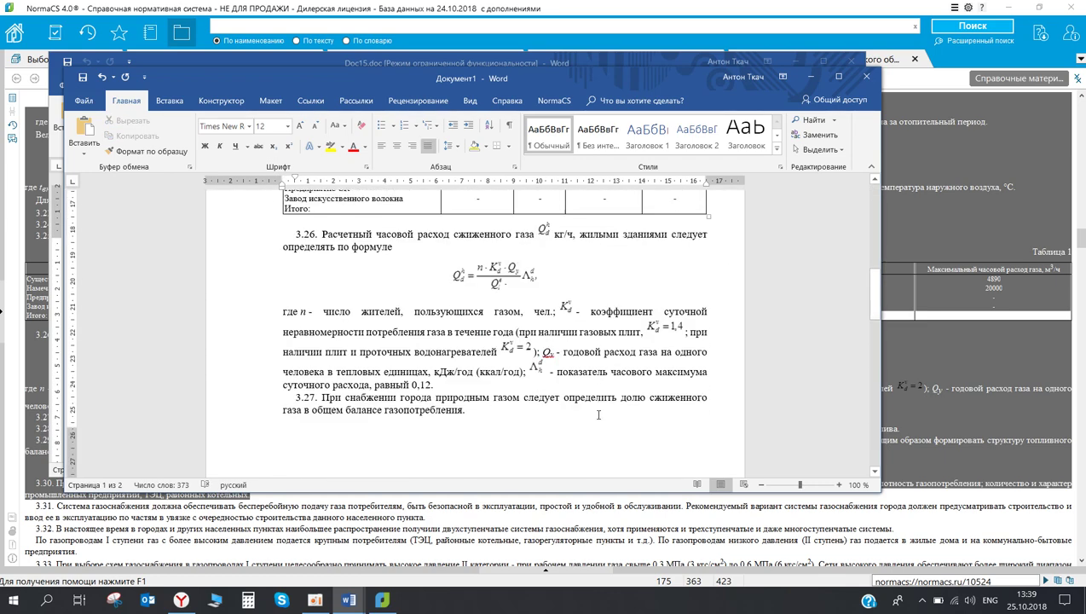
{"action": "scroll", "coordinate": [599, 415], "scroll_direction": "down", "scroll_amount": 3}
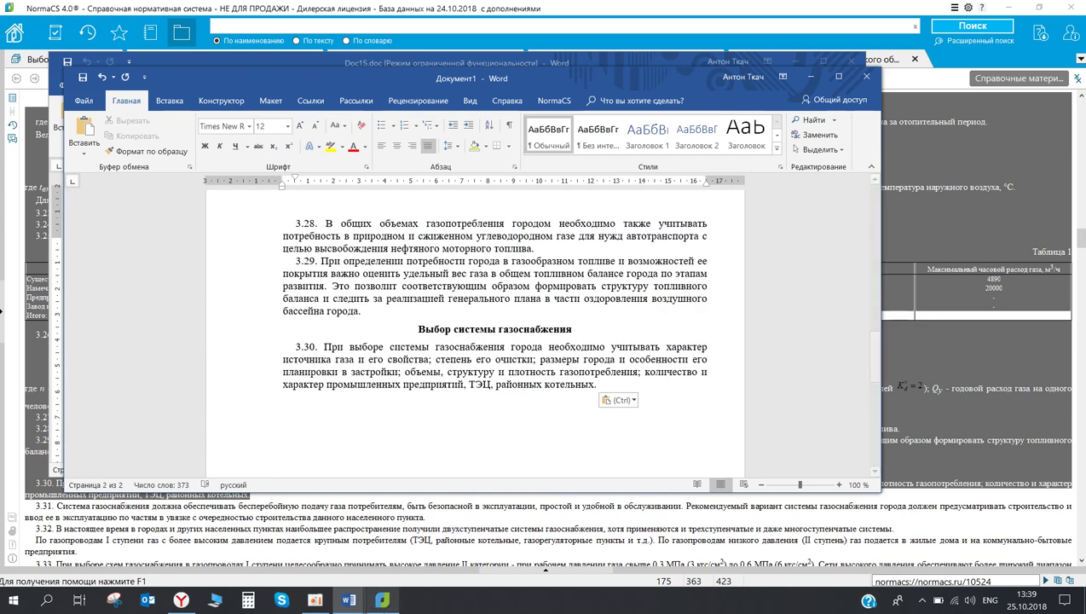
- Switch back to NormaCS and open ПБ 12-368-00 through the "Правил безопасности в газовом хозяйстве" link in clause 3.15
{"action": "left_click", "coordinate": [382, 601]}
{"action": "scroll", "coordinate": [400, 344], "scroll_direction": "up", "scroll_amount": 10}
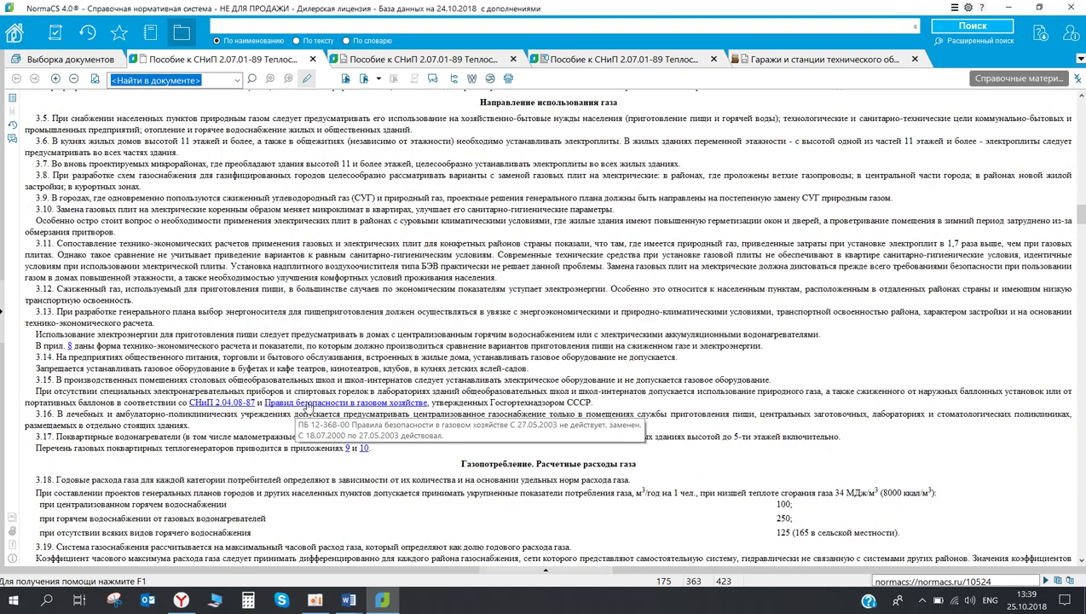
{"action": "left_click", "coordinate": [300, 405]}
{"action": "left_click", "coordinate": [546, 197]}
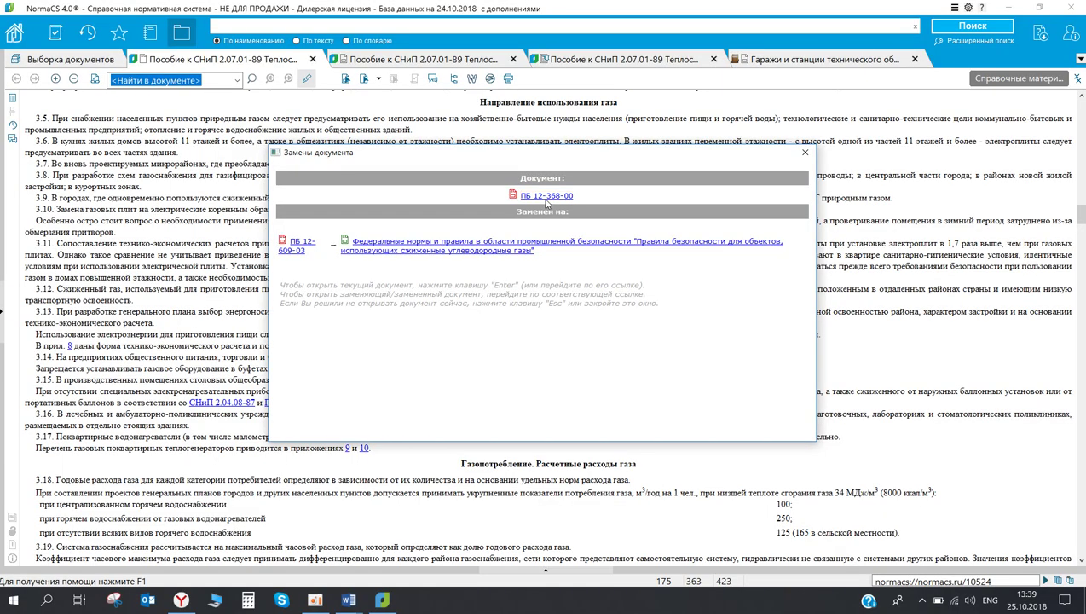
- Go back to the Пособие text, show its table of contents and jump through sections 1 and 3, Приложение 1 and Приложение 5
{"action": "left_click", "coordinate": [247, 59]}
{"action": "scroll", "coordinate": [514, 224], "scroll_direction": "up", "scroll_amount": 10}
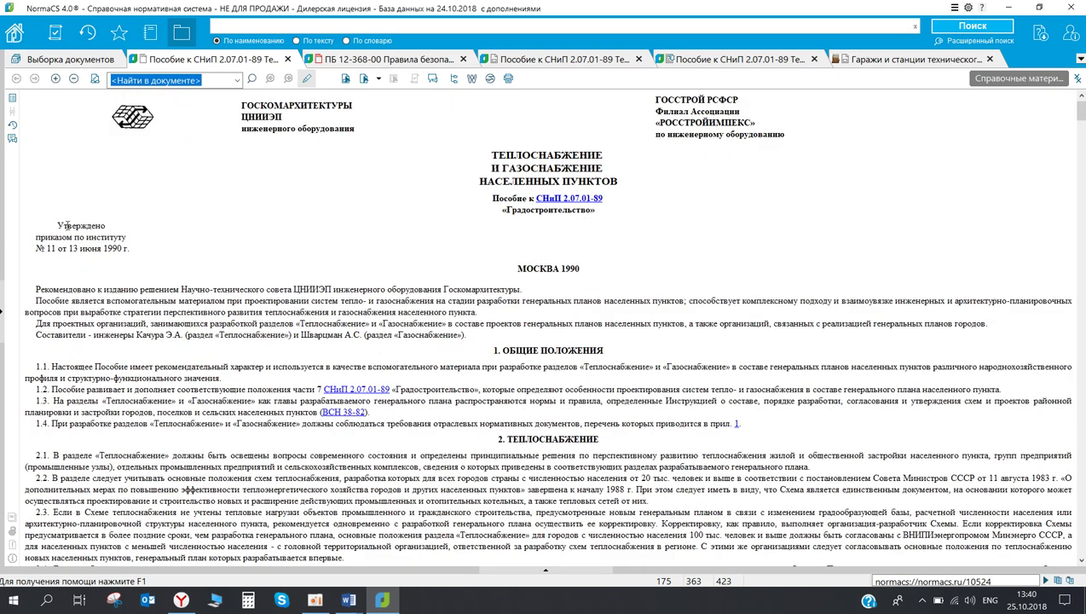
{"action": "left_click", "coordinate": [13, 98]}
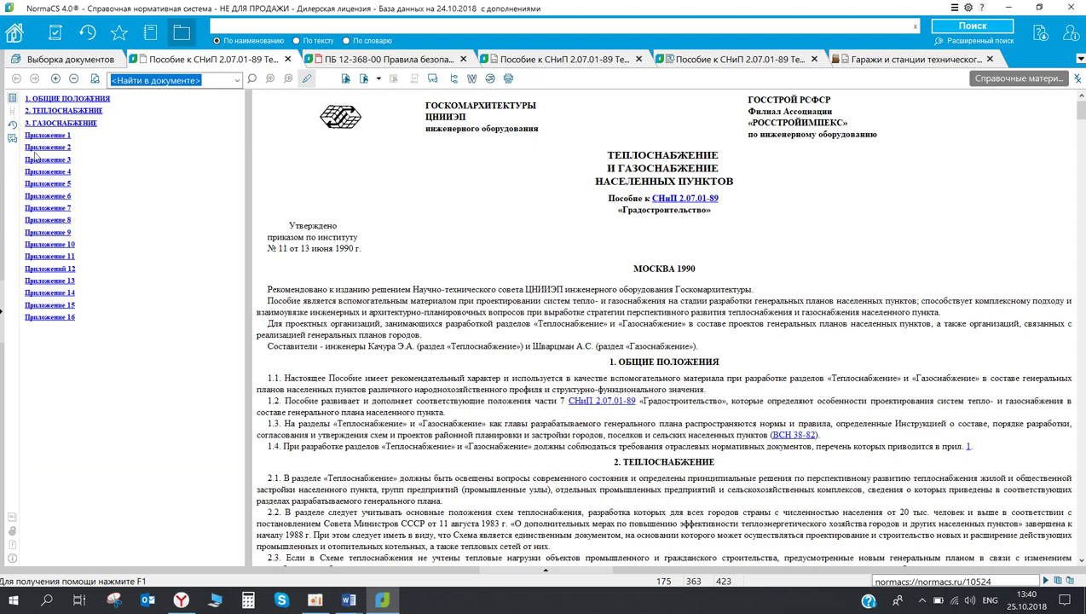
{"action": "left_click", "coordinate": [15, 99]}
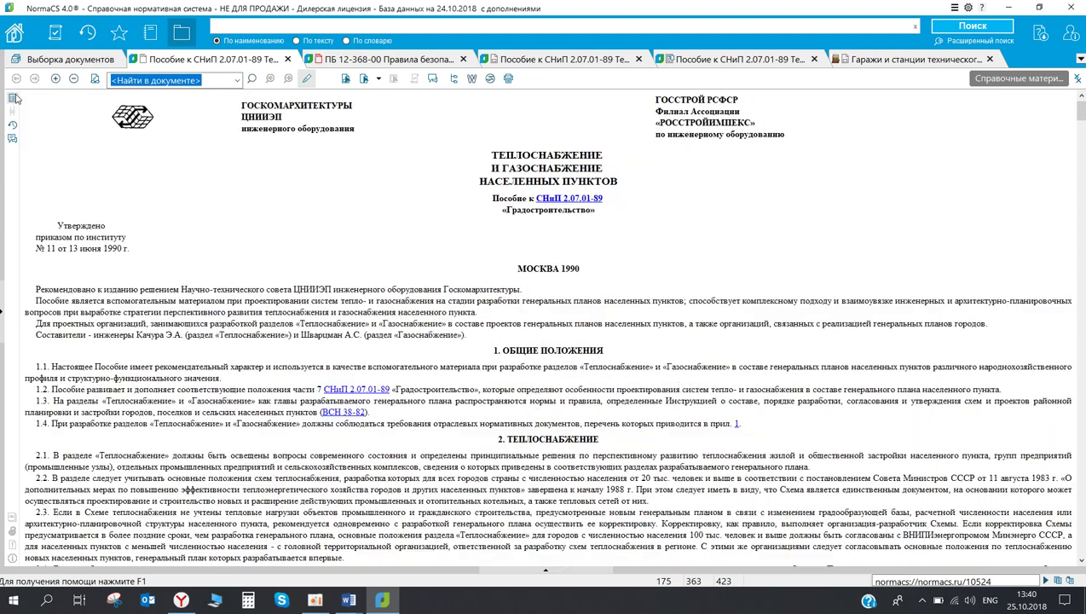
{"action": "left_click", "coordinate": [13, 100]}
{"action": "left_click", "coordinate": [44, 100]}
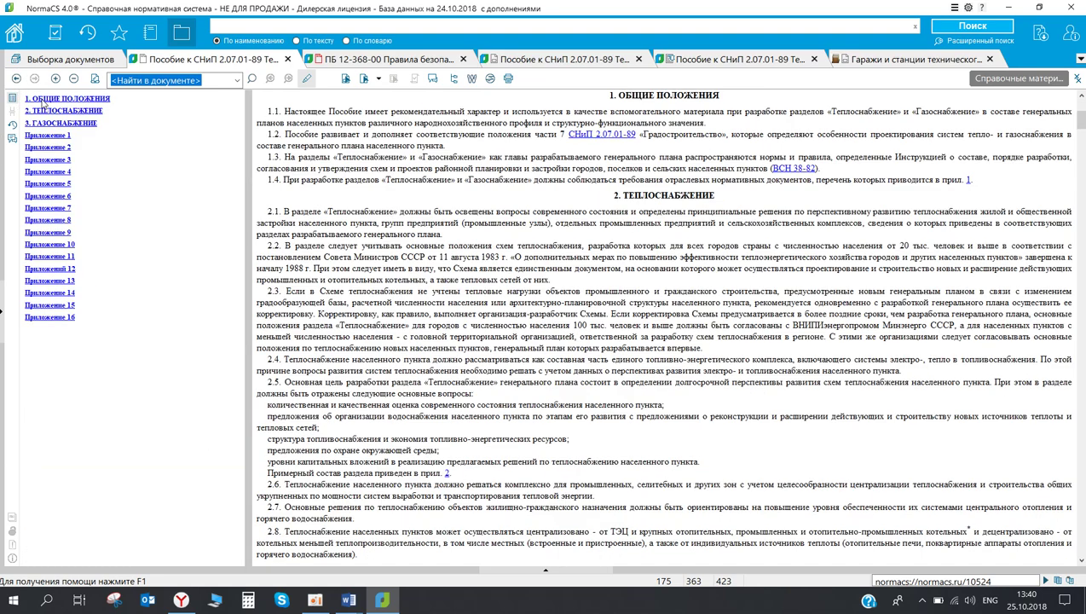
{"action": "left_click", "coordinate": [44, 123]}
{"action": "left_click", "coordinate": [47, 136]}
{"action": "left_click", "coordinate": [48, 184]}
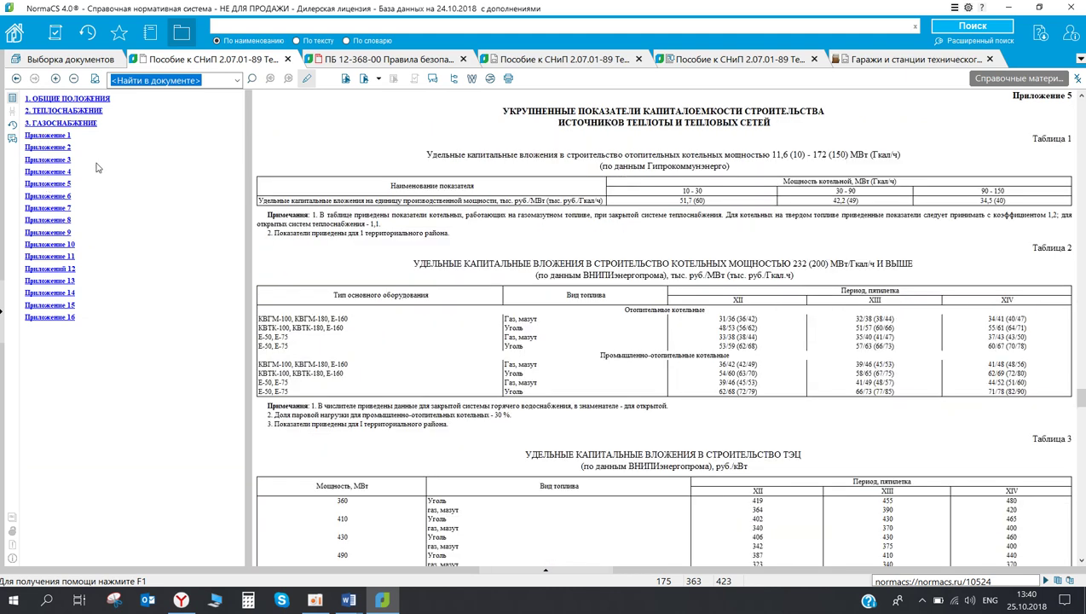
- Switch to the scanned version of the Пособие к СНиП 2.07.01-89
{"action": "left_click", "coordinate": [204, 79]}
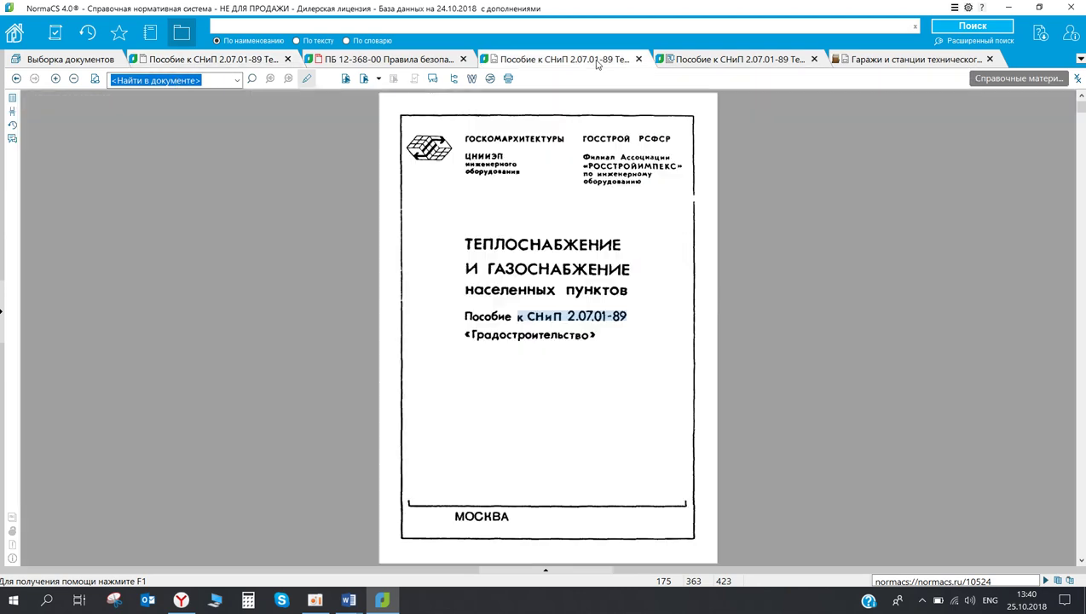
{"action": "left_click", "coordinate": [597, 61]}
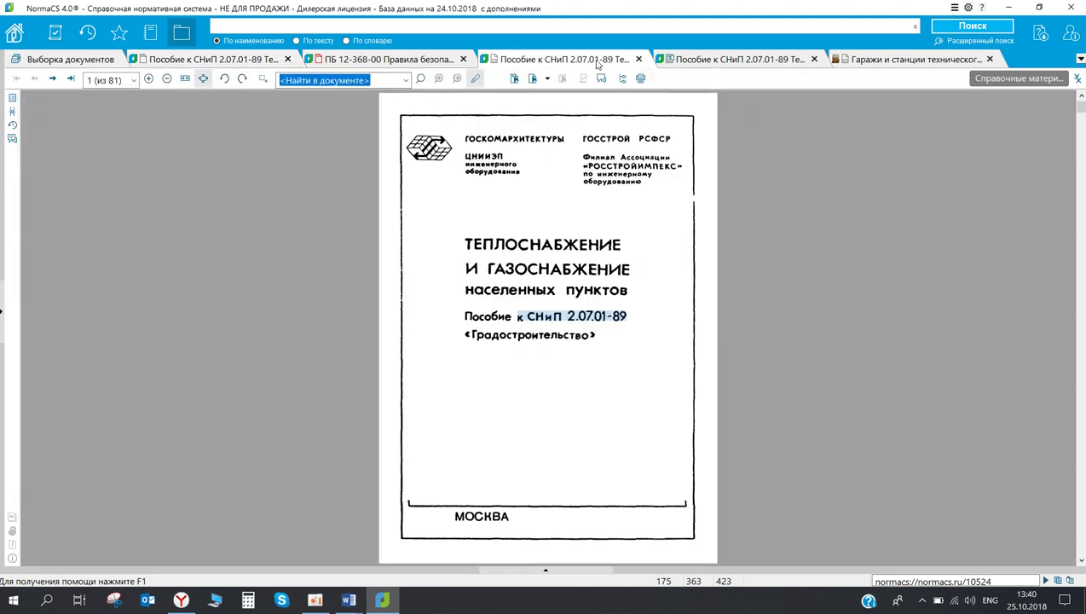
- Look through the opening pages of the scanned Пособие, including the title page, and jump to the last page, 81
{"action": "scroll", "coordinate": [523, 285], "scroll_direction": "down", "scroll_amount": 4}
{"action": "scroll", "coordinate": [618, 443], "scroll_direction": "up", "scroll_amount": 2}
{"action": "scroll", "coordinate": [623, 298], "scroll_direction": "down", "scroll_amount": 8}
{"action": "scroll", "coordinate": [642, 332], "scroll_direction": "down", "scroll_amount": 10}
{"action": "scroll", "coordinate": [650, 362], "scroll_direction": "down", "scroll_amount": 5}
{"action": "scroll", "coordinate": [615, 425], "scroll_direction": "up", "scroll_amount": 11}
{"action": "scroll", "coordinate": [536, 441], "scroll_direction": "up", "scroll_amount": 4}
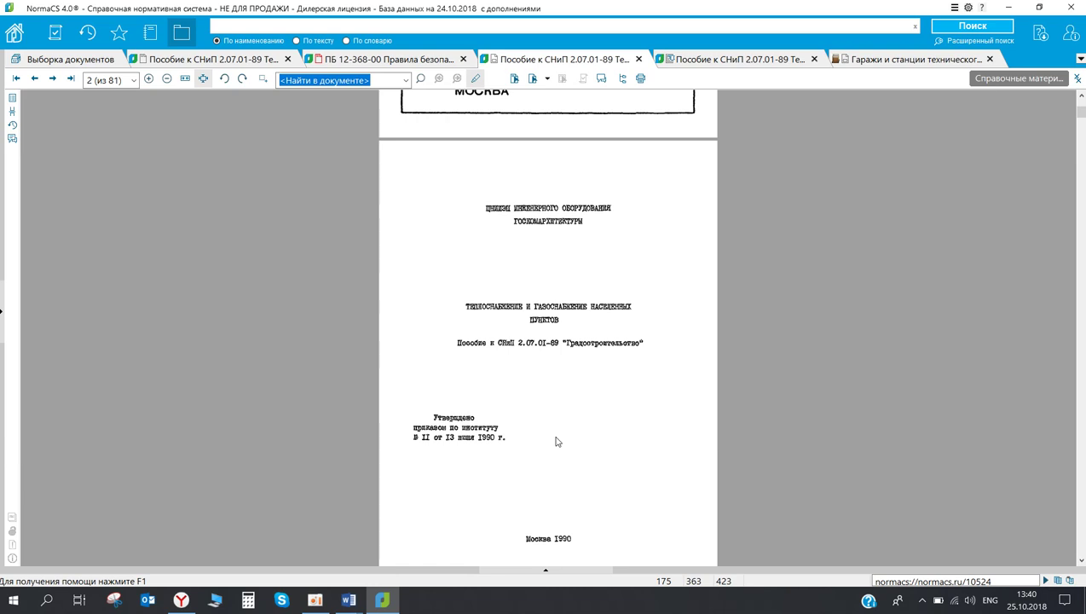
{"action": "mouse_move", "coordinate": [1081, 109]}
{"action": "left_mouse_down"}
{"action": "mouse_move", "coordinate": [1080, 121]}
{"action": "mouse_move", "coordinate": [1081, 111]}
{"action": "left_mouse_up"}
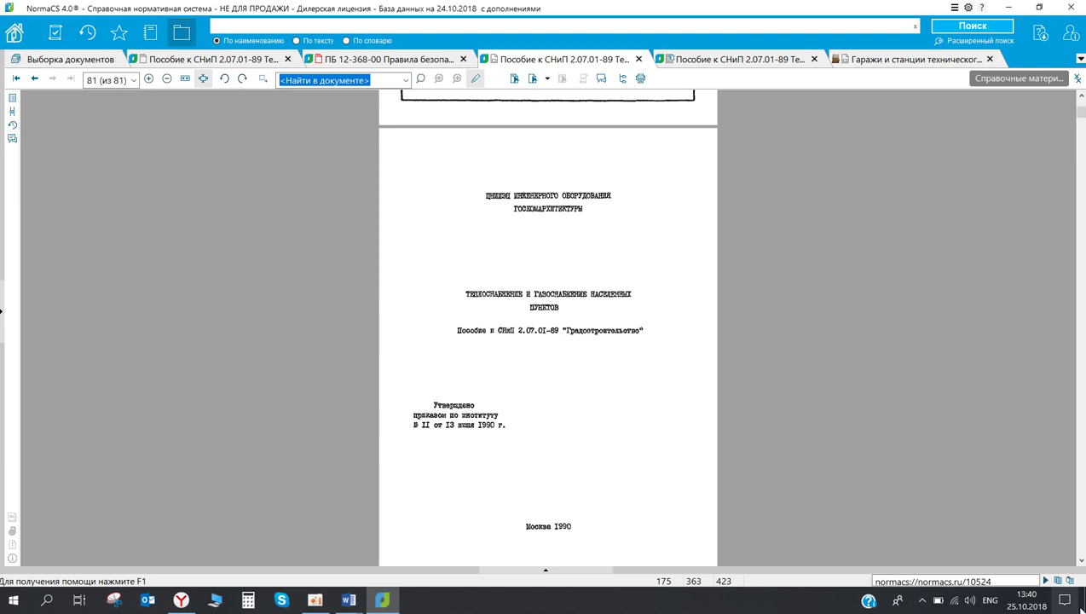
{"action": "left_click_drag", "start_coordinate": [1079, 101], "coordinate": [1081, 546]}
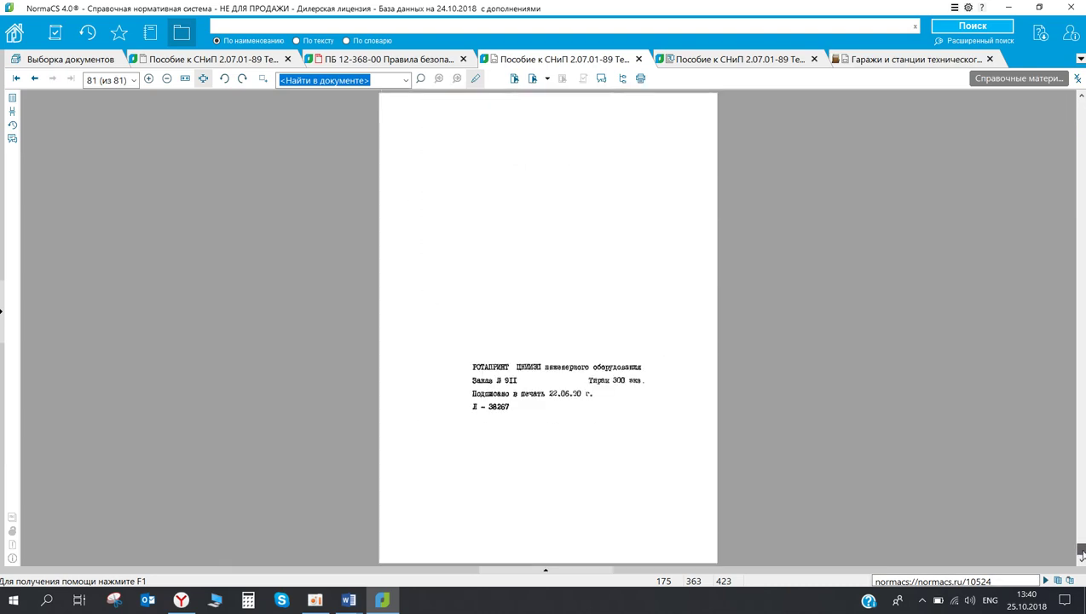
- Examine the contents page and the appendix tables of the scan, going back from page 81 to Приложение 12 on page 67
{"action": "scroll", "coordinate": [626, 399], "scroll_direction": "up", "scroll_amount": 5}
{"action": "scroll", "coordinate": [626, 399], "scroll_direction": "up", "scroll_amount": 10}
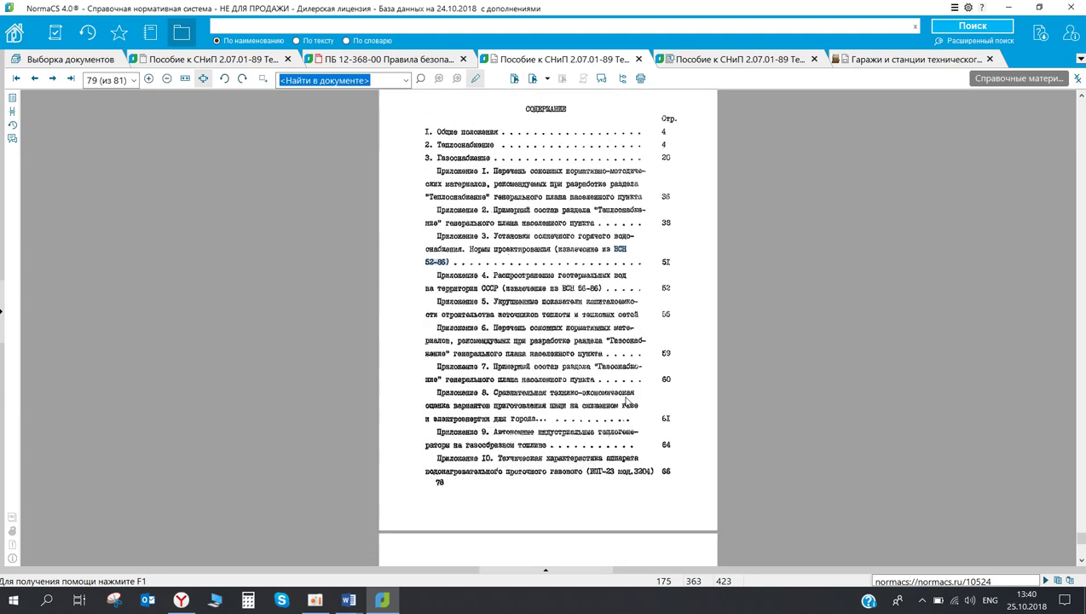
{"action": "scroll", "coordinate": [627, 400], "scroll_direction": "up", "scroll_amount": 10}
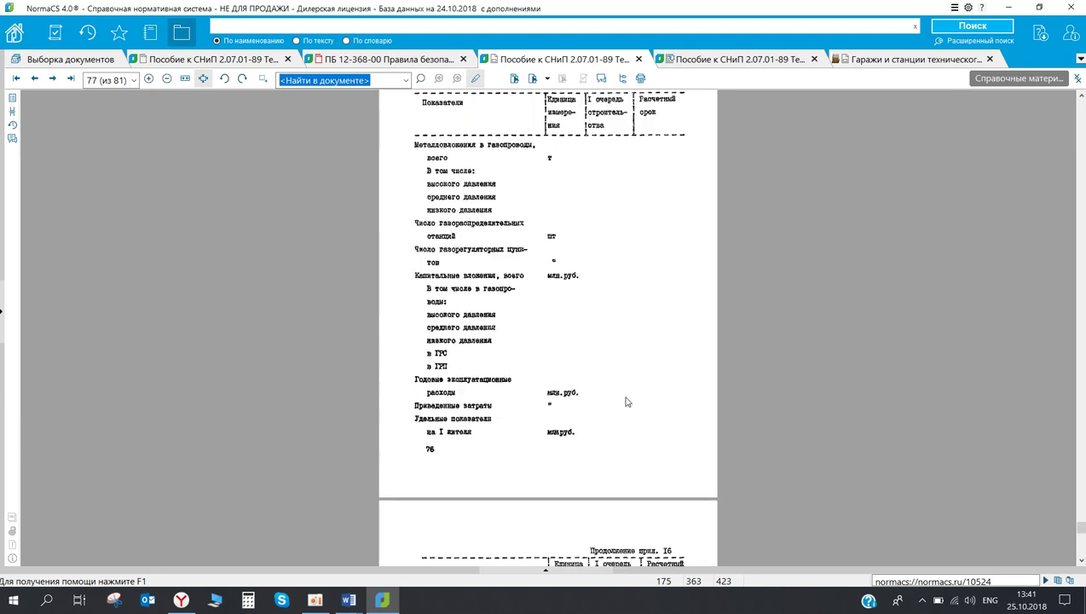
{"action": "scroll", "coordinate": [627, 401], "scroll_direction": "up", "scroll_amount": 8}
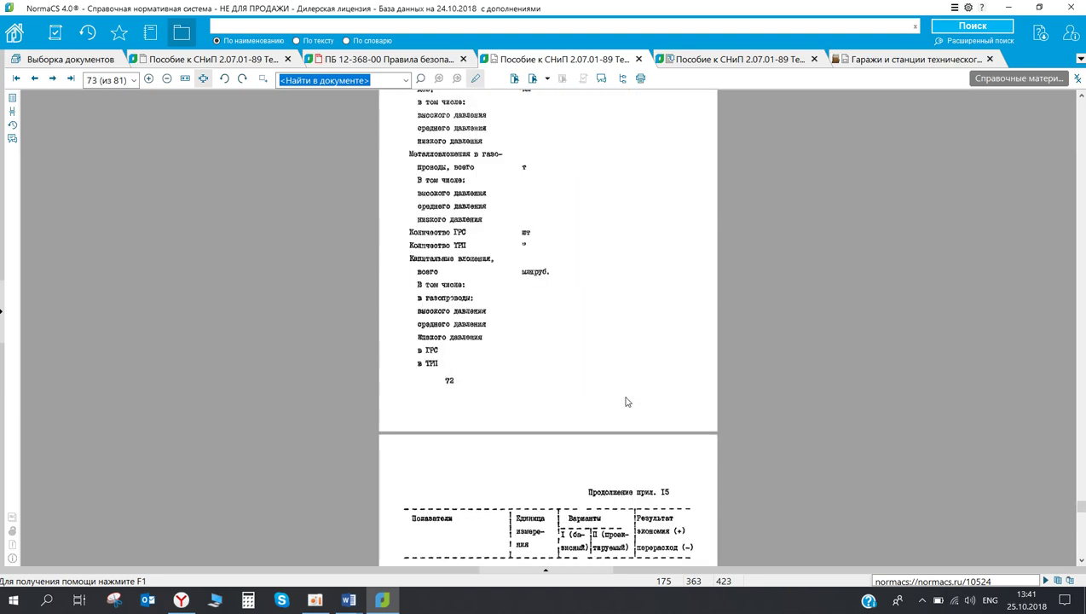
{"action": "scroll", "coordinate": [627, 402], "scroll_direction": "up", "scroll_amount": 4}
{"action": "scroll", "coordinate": [626, 401], "scroll_direction": "up", "scroll_amount": 6}
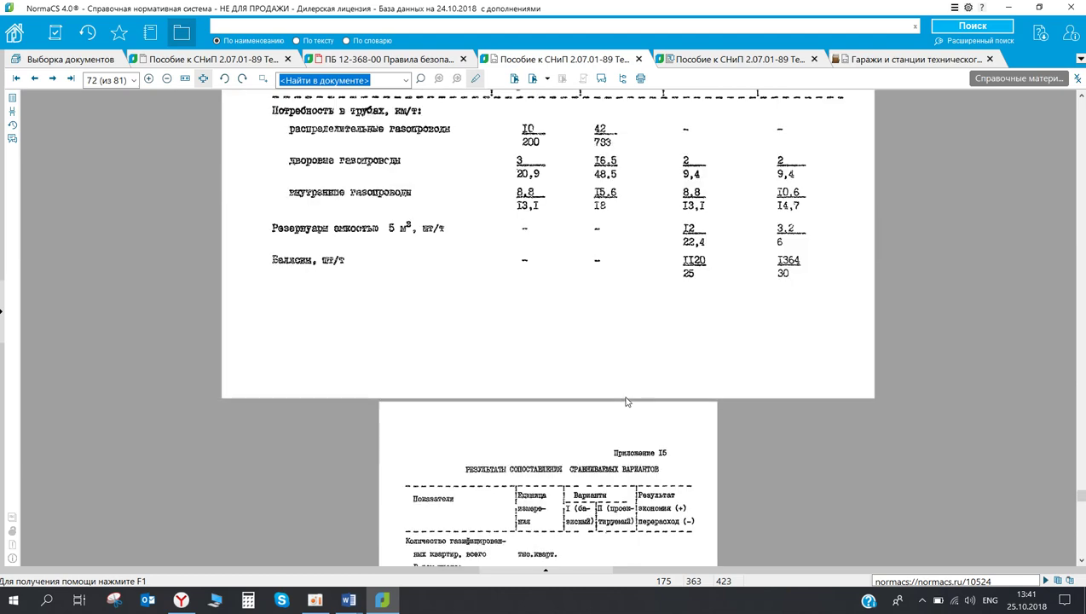
{"action": "scroll", "coordinate": [627, 402], "scroll_direction": "up", "scroll_amount": 8}
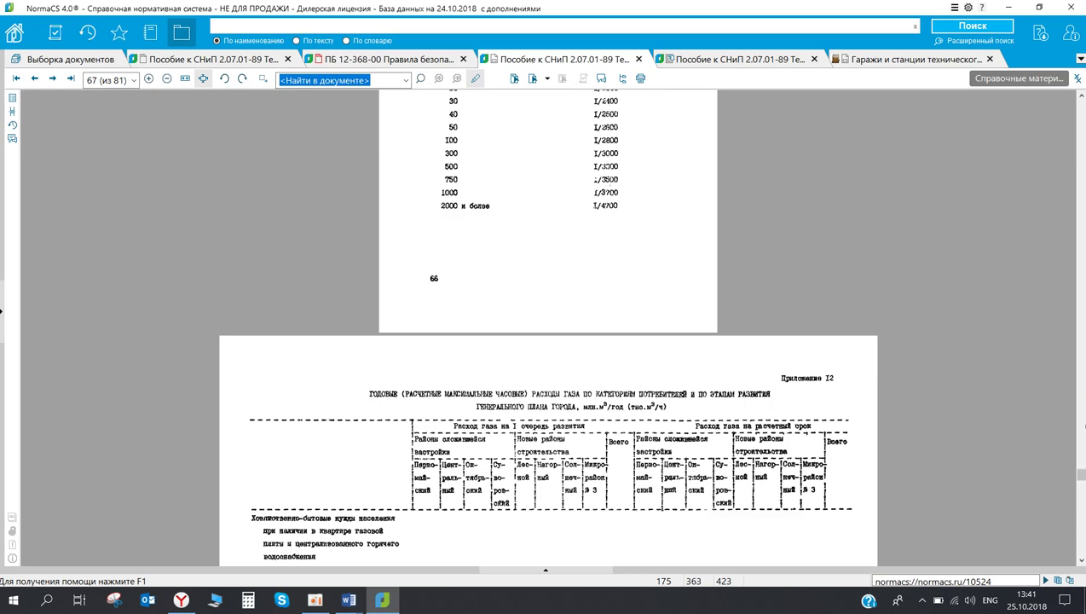
- Return to the scan's cover and read through the annotation and sections 1 and 2 as far as page 6
{"action": "left_click_drag", "start_coordinate": [1079, 479], "coordinate": [1080, 107]}
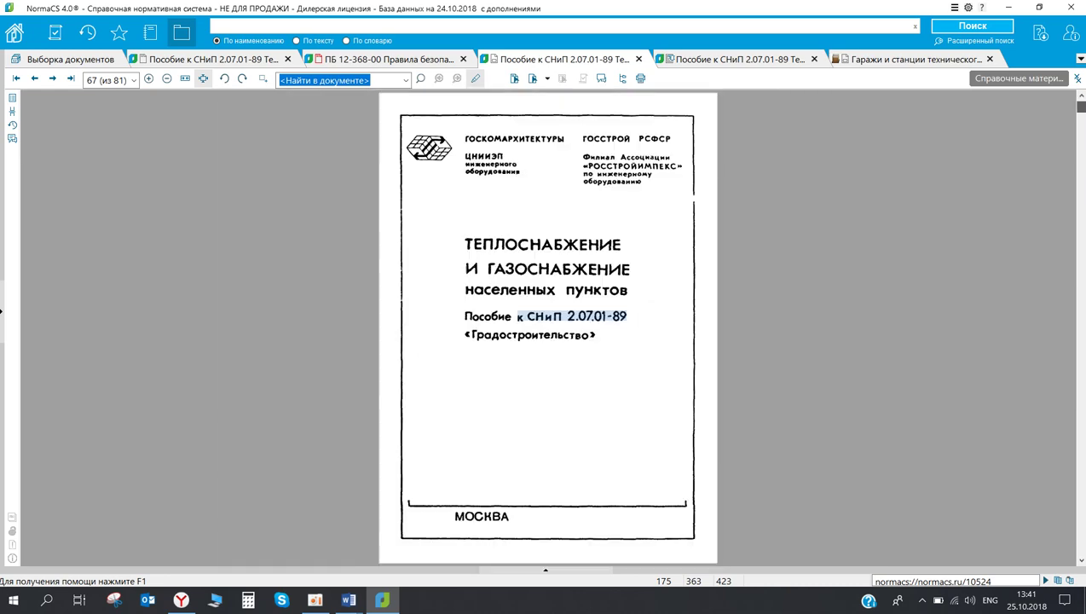
{"action": "scroll", "coordinate": [628, 385], "scroll_direction": "down", "scroll_amount": 5}
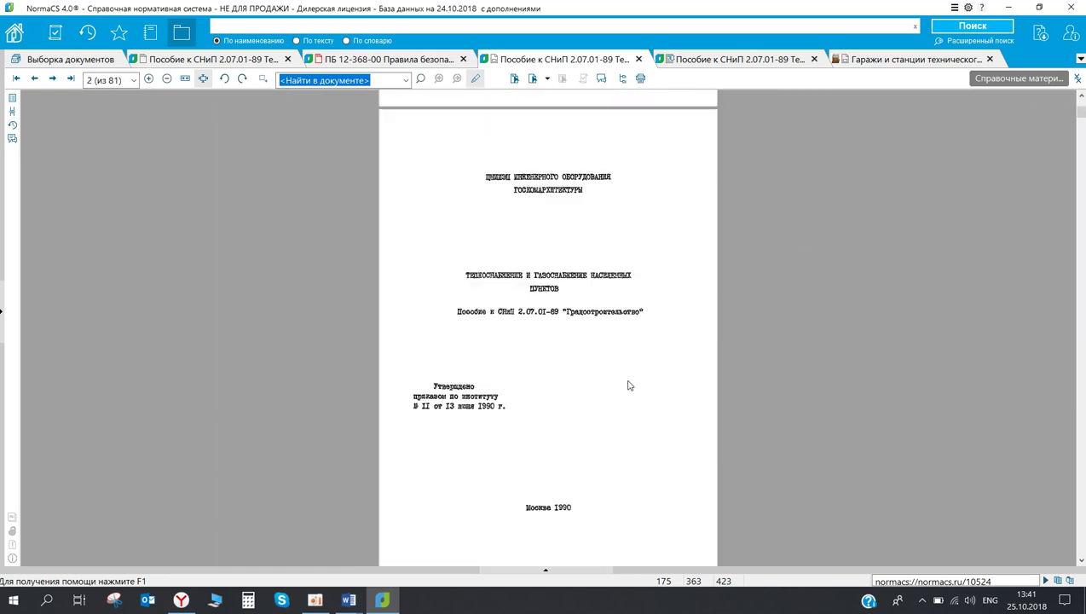
{"action": "scroll", "coordinate": [628, 385], "scroll_direction": "down", "scroll_amount": 5}
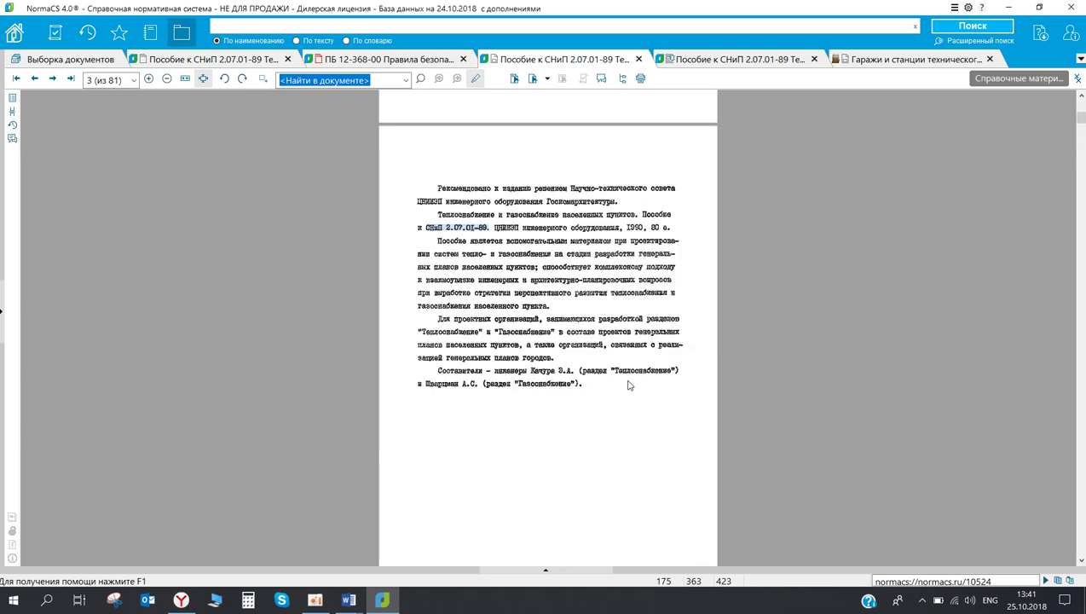
{"action": "scroll", "coordinate": [628, 385], "scroll_direction": "down", "scroll_amount": 3}
{"action": "scroll", "coordinate": [628, 385], "scroll_direction": "down", "scroll_amount": 5}
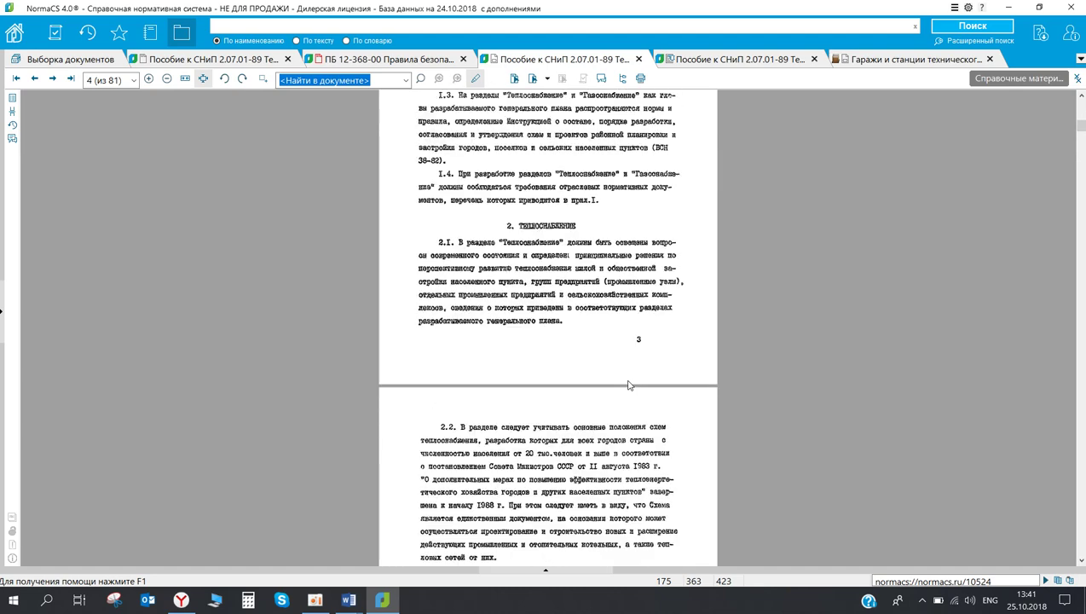
{"action": "scroll", "coordinate": [628, 385], "scroll_direction": "down", "scroll_amount": 6}
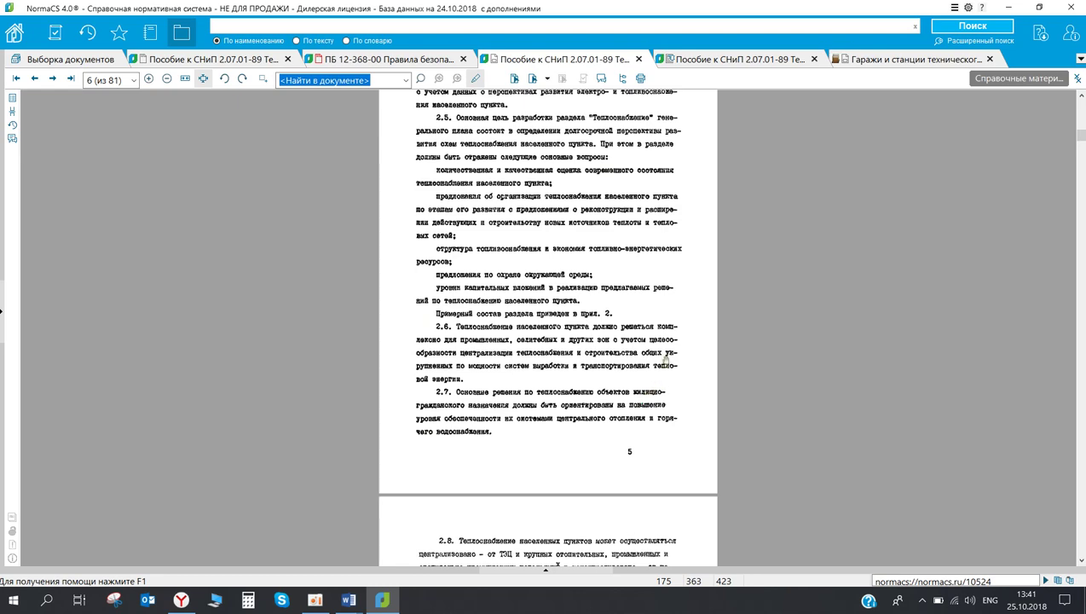
{"action": "scroll", "coordinate": [655, 273], "scroll_direction": "up", "scroll_amount": 4}
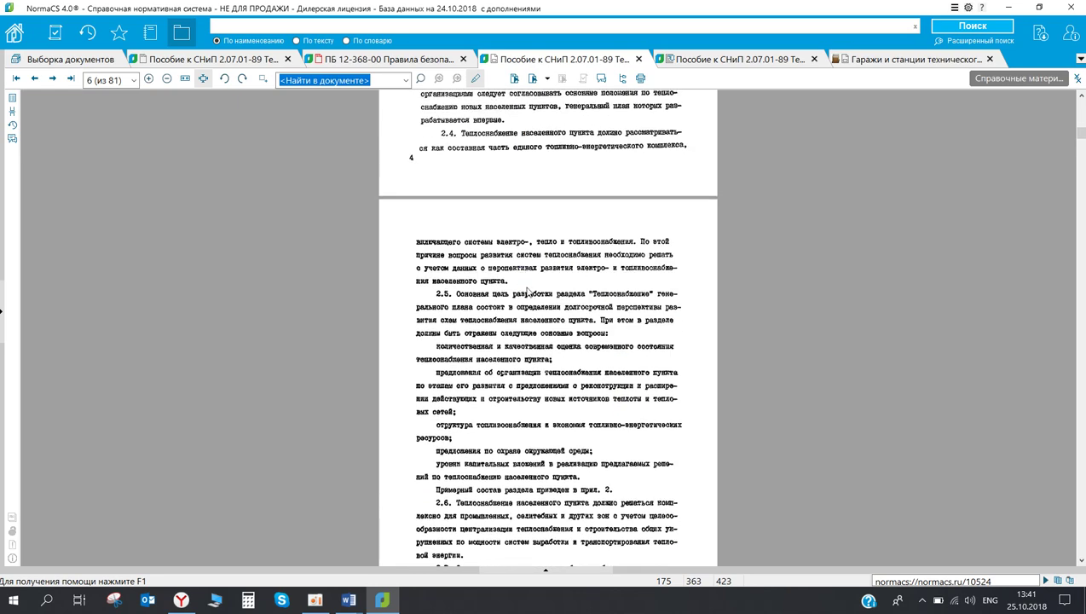
- Compare the text version of the Пособие at Приложение 5 with the opening pages of its scanned version
{"action": "left_click", "coordinate": [260, 61]}
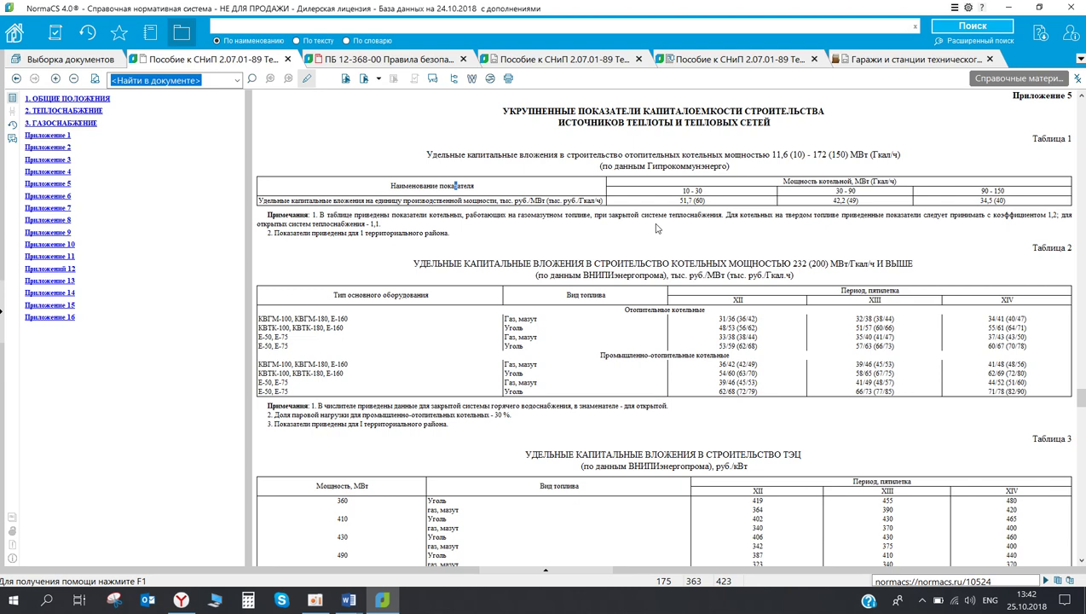
{"action": "left_click", "coordinate": [577, 63]}
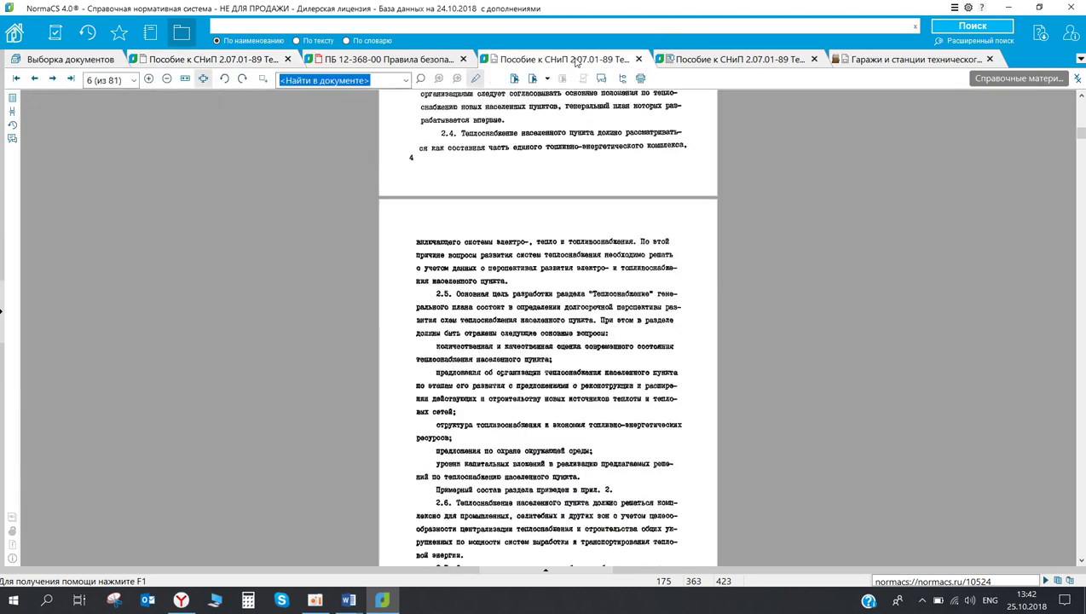
{"action": "scroll", "coordinate": [627, 383], "scroll_direction": "up", "scroll_amount": 10}
{"action": "scroll", "coordinate": [627, 383], "scroll_direction": "up", "scroll_amount": 15}
{"action": "scroll", "coordinate": [606, 461], "scroll_direction": "up", "scroll_amount": 5}
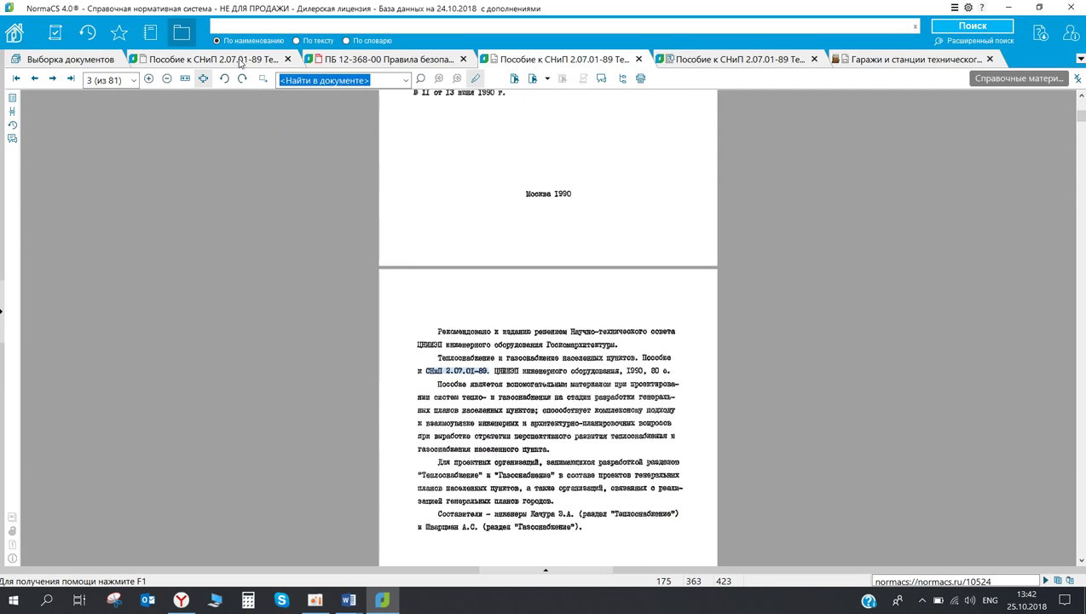
{"action": "left_click", "coordinate": [240, 63]}
{"action": "left_click_drag", "start_coordinate": [356, 199], "coordinate": [633, 400]}
{"action": "left_click", "coordinate": [616, 223]}
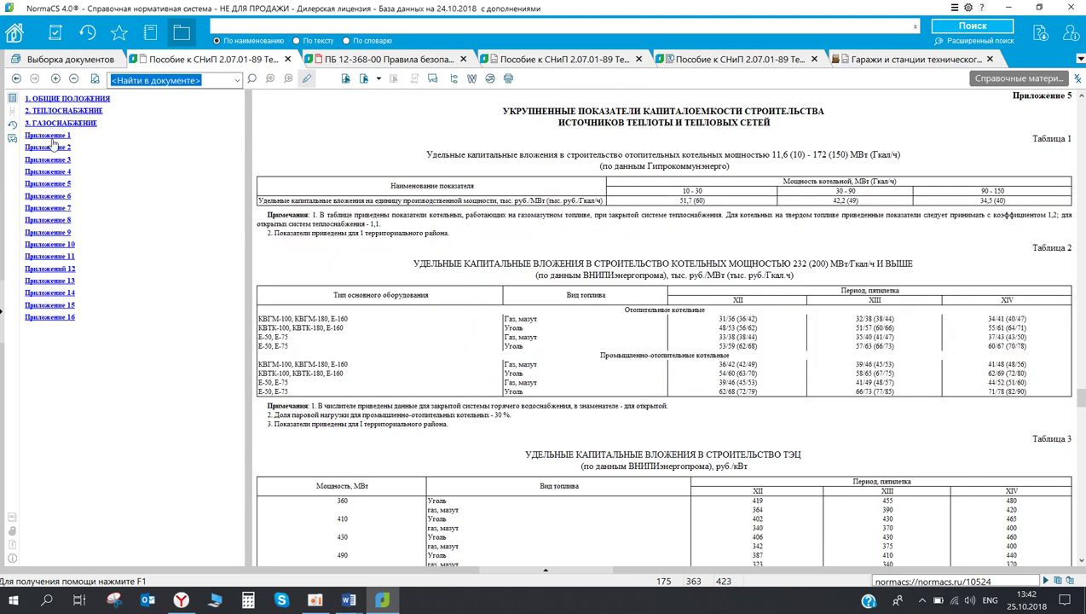
- Show the scanned version's table of contents and jump to "1. Общие положения", "3. Газоснабжение" and "Приложения"
{"action": "left_click", "coordinate": [512, 56]}
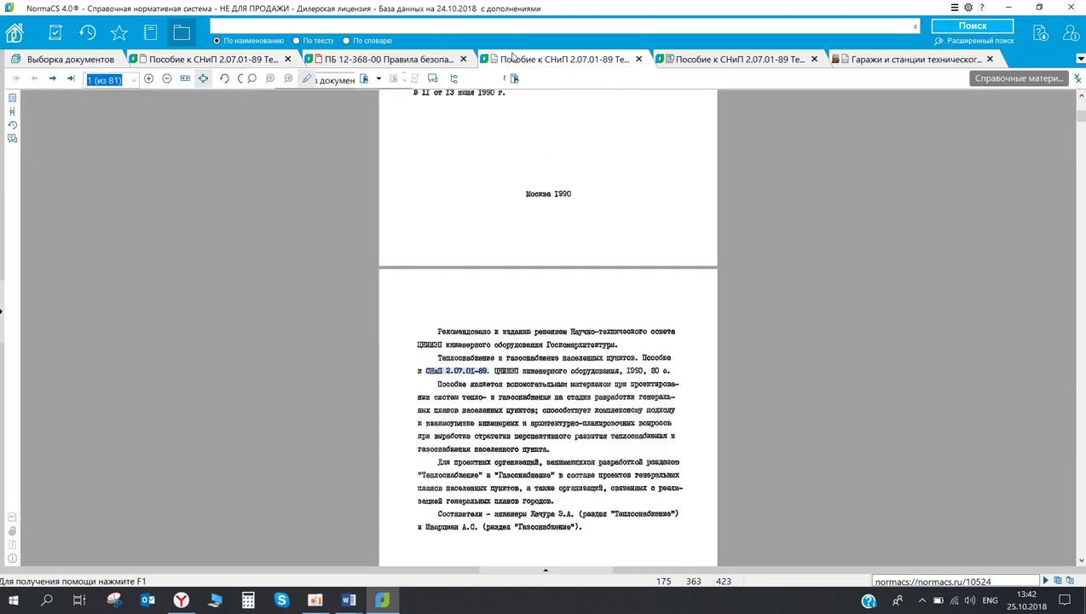
{"action": "left_click", "coordinate": [16, 102]}
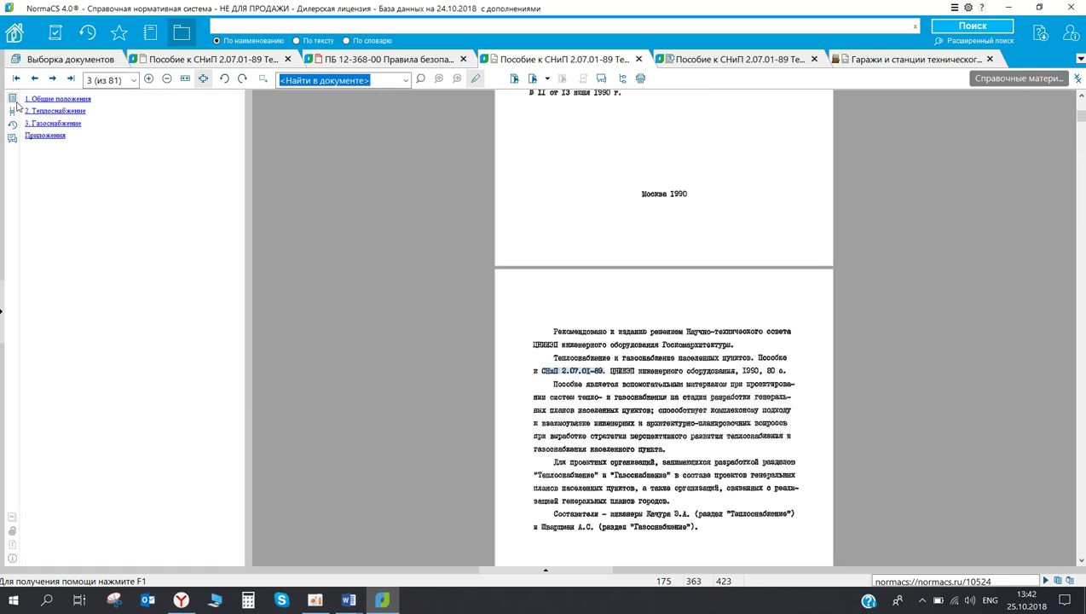
{"action": "left_click", "coordinate": [47, 101]}
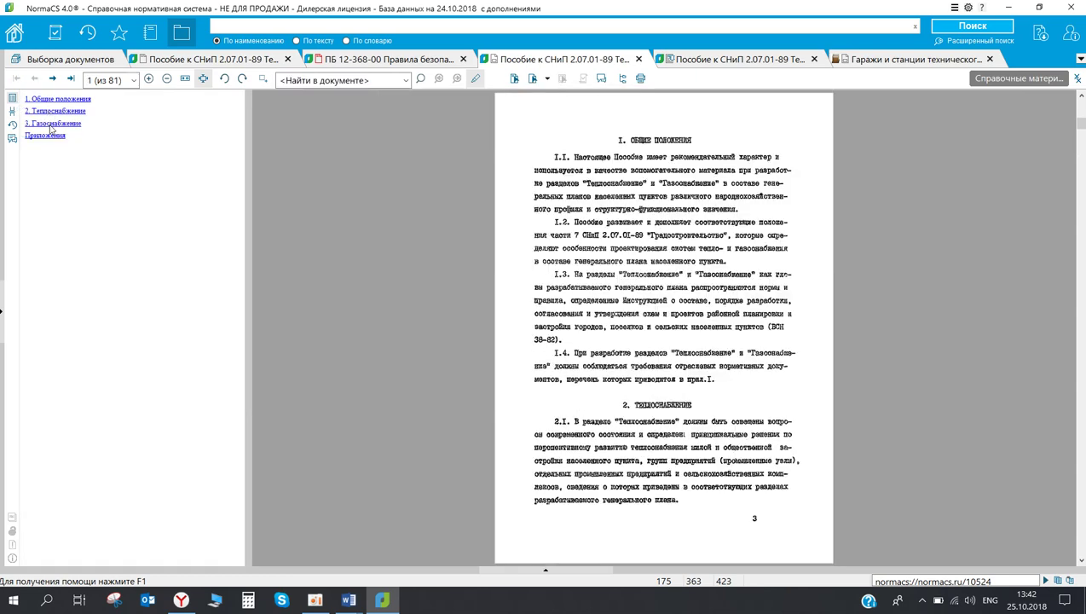
{"action": "left_click", "coordinate": [51, 124]}
{"action": "left_click", "coordinate": [47, 137]}
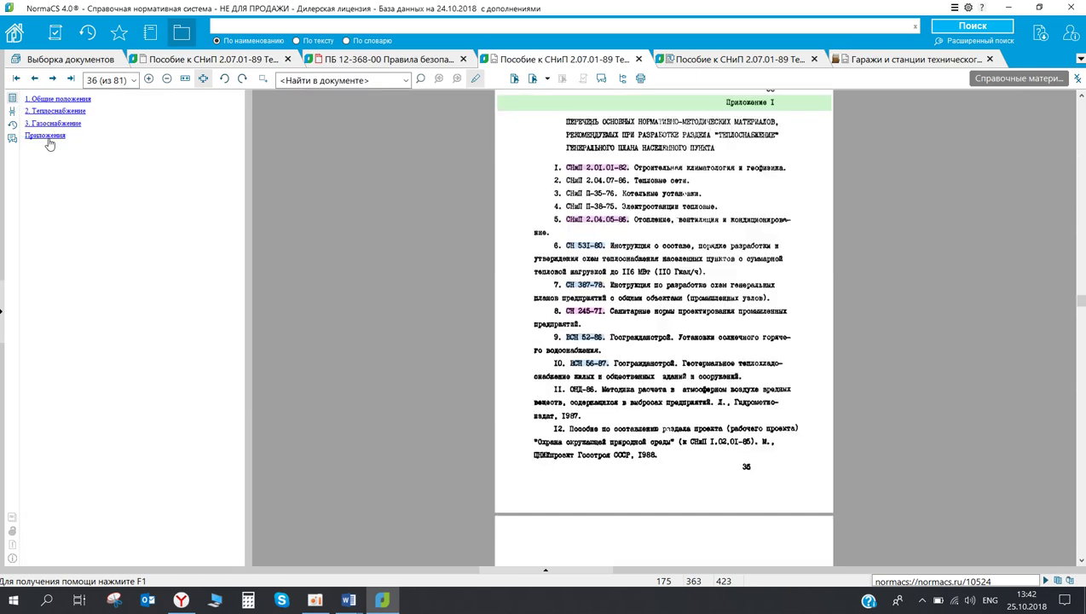
- Show the scan's page thumbnails, return to the first ones and open pages 2 and 8 from them
{"action": "left_click", "coordinate": [12, 112]}
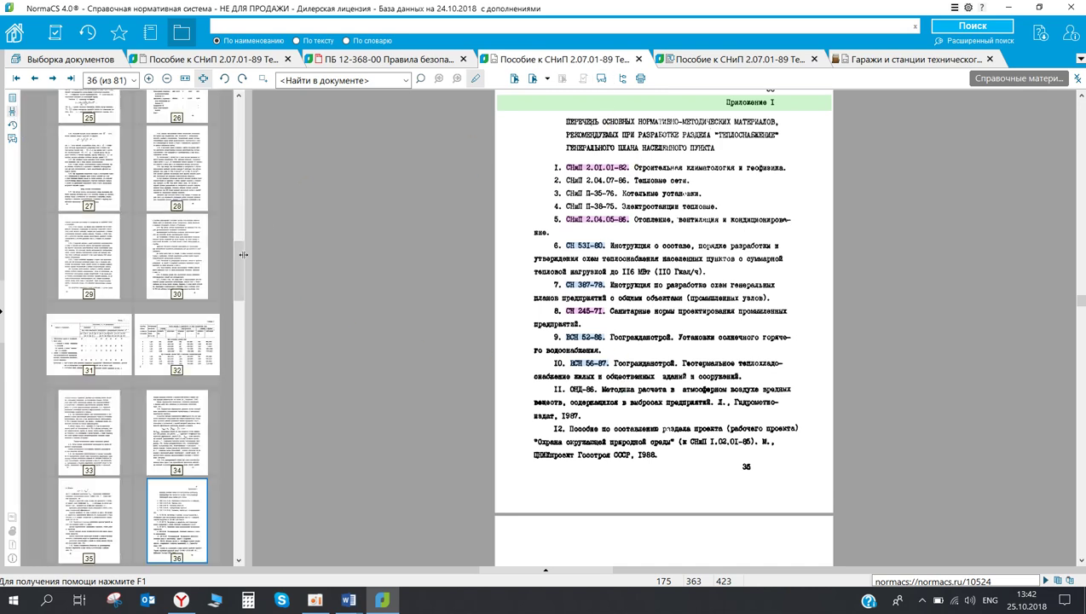
{"action": "scroll", "coordinate": [171, 256], "scroll_direction": "down", "scroll_amount": 10}
{"action": "left_click_drag", "start_coordinate": [239, 231], "coordinate": [248, 94]}
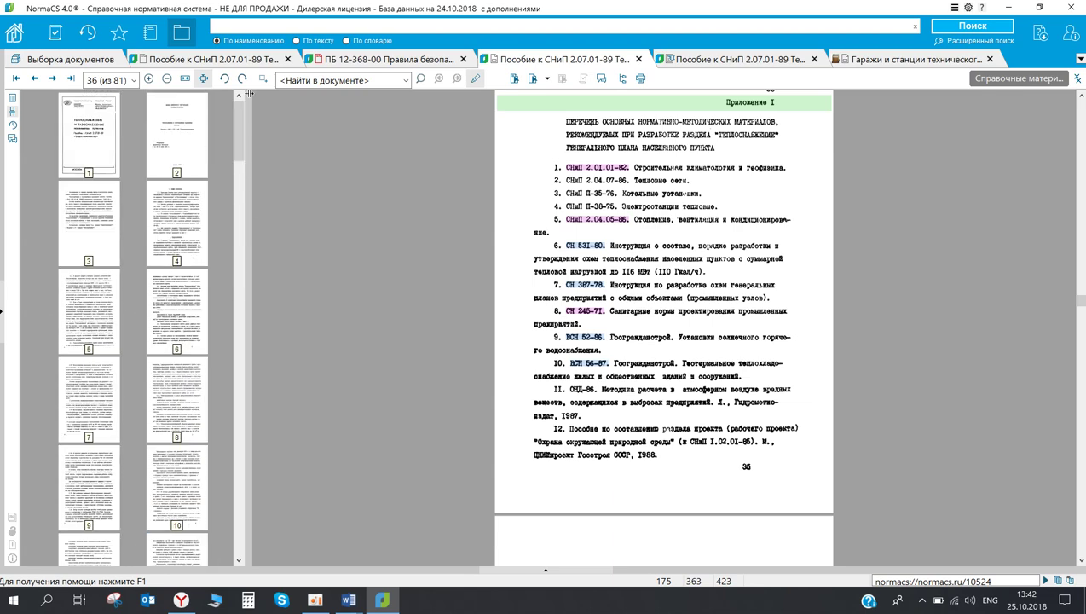
{"action": "left_click", "coordinate": [170, 129]}
{"action": "left_click", "coordinate": [163, 381]}
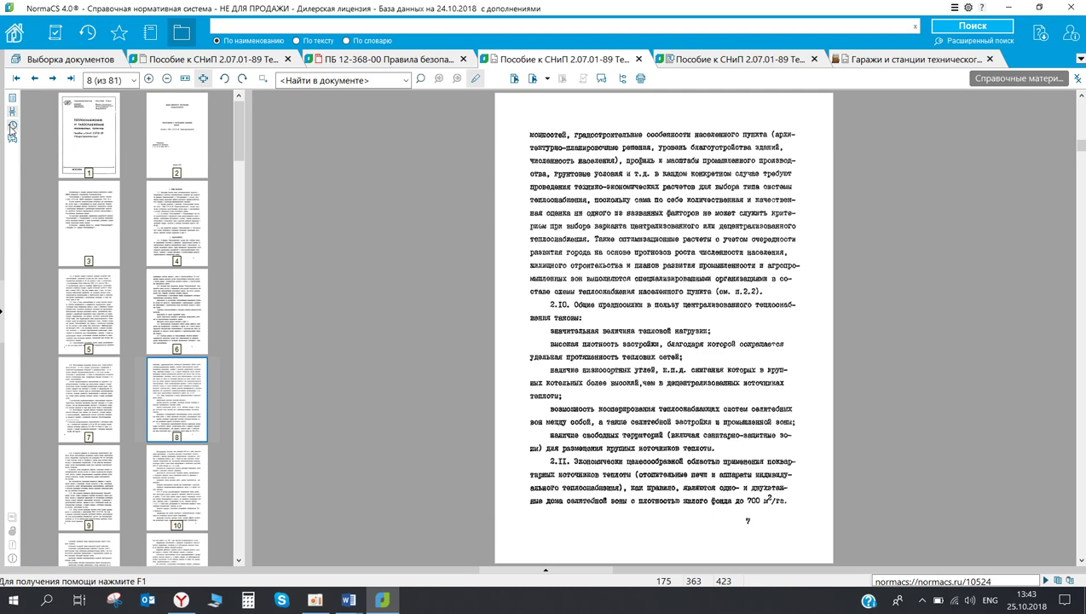
- Go back to clause 2.7 in the scan and search the document for the exact phrase "основные решения"
{"action": "scroll", "coordinate": [580, 240], "scroll_direction": "up", "scroll_amount": 2}
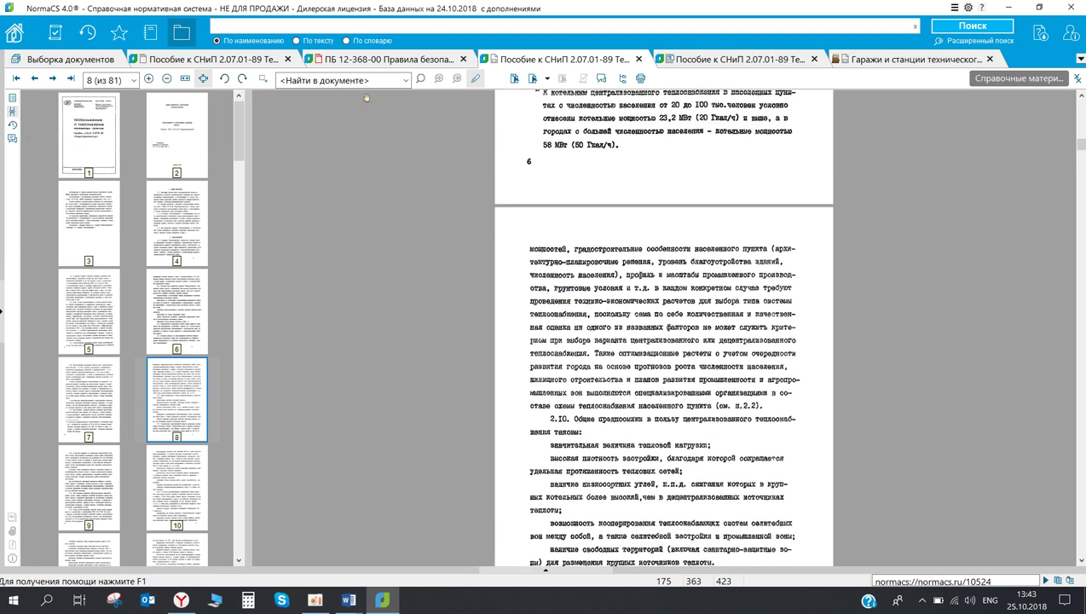
{"action": "left_click_drag", "start_coordinate": [623, 182], "coordinate": [622, 327]}
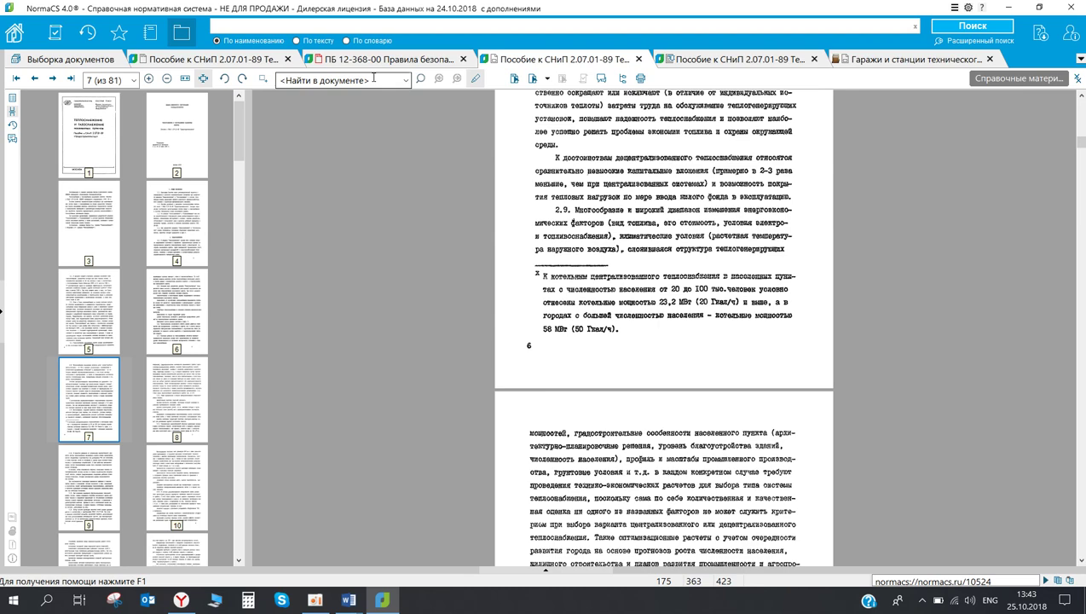
{"action": "scroll", "coordinate": [601, 212], "scroll_direction": "up", "scroll_amount": 5}
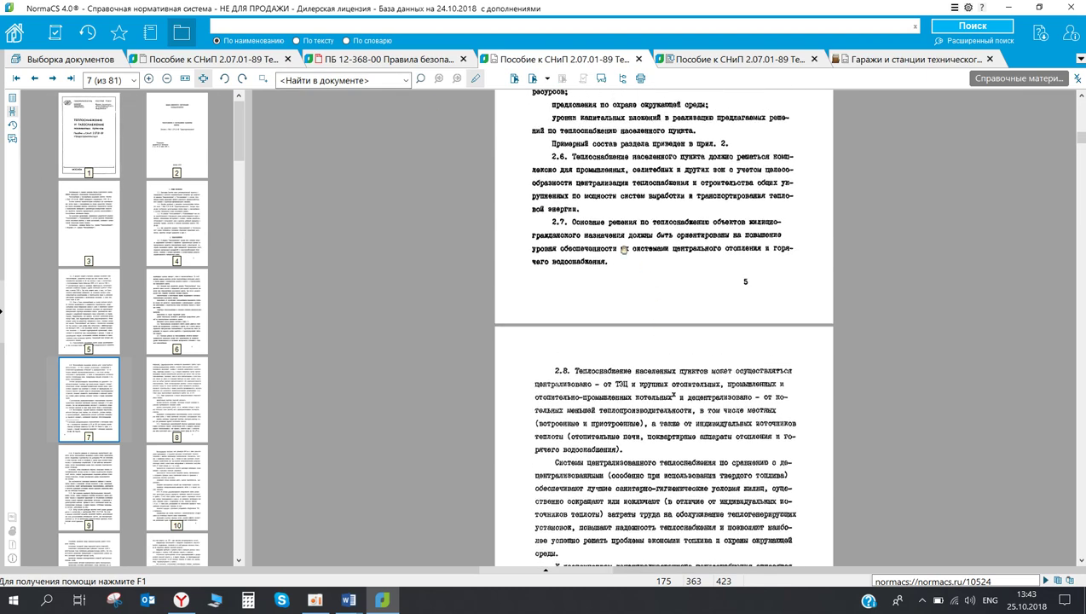
{"action": "left_click", "coordinate": [386, 81]}
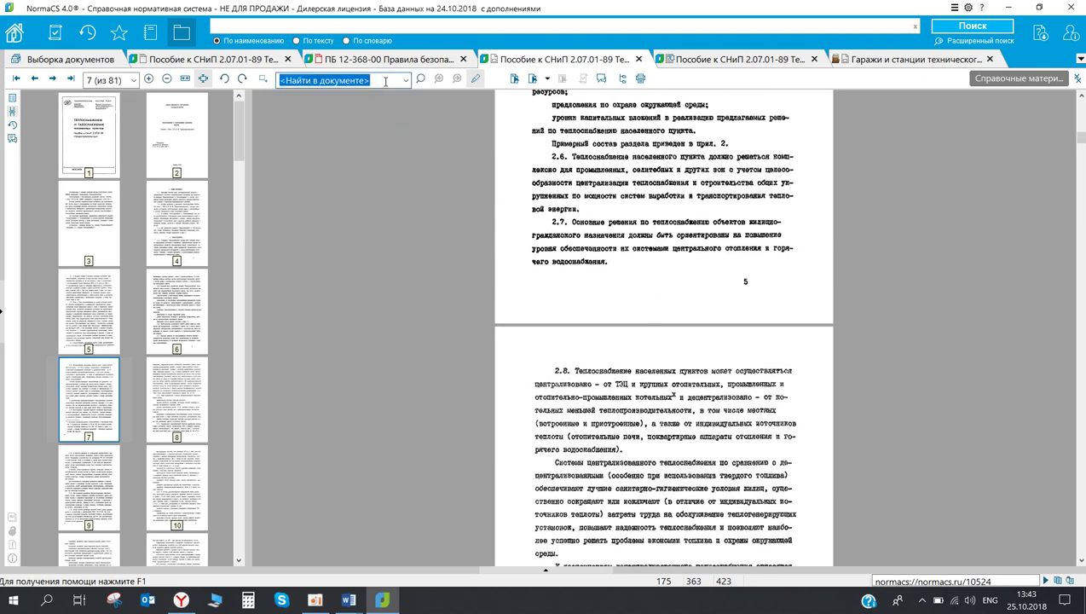
{"action": "type", "text": "@"}
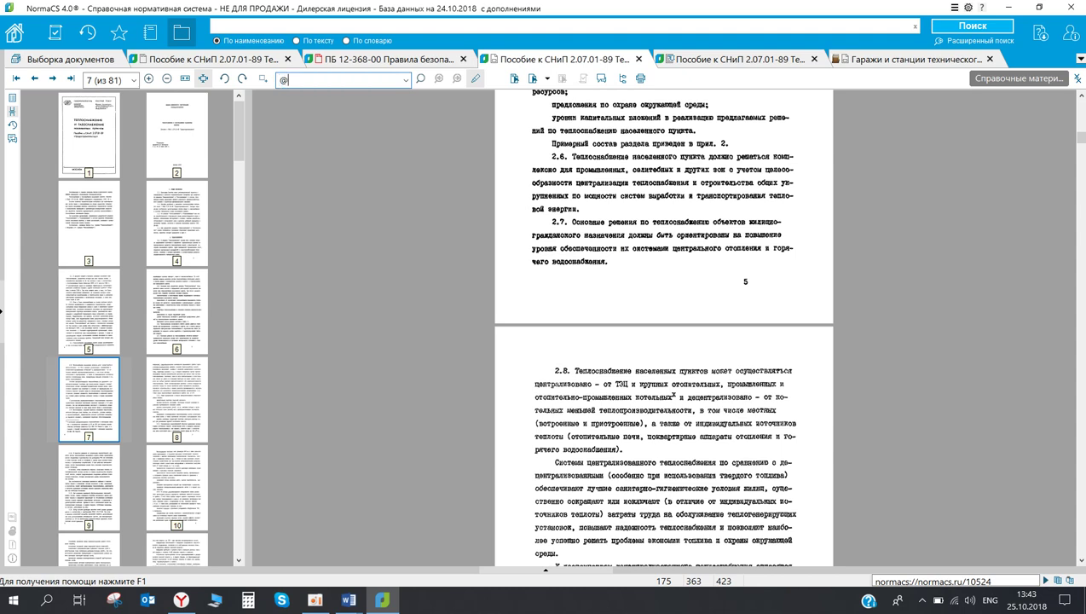
{"action": "key", "text": "BackSpace"}
{"action": "type", "text": "\"основные решения\""}
{"action": "key", "text": "Return"}
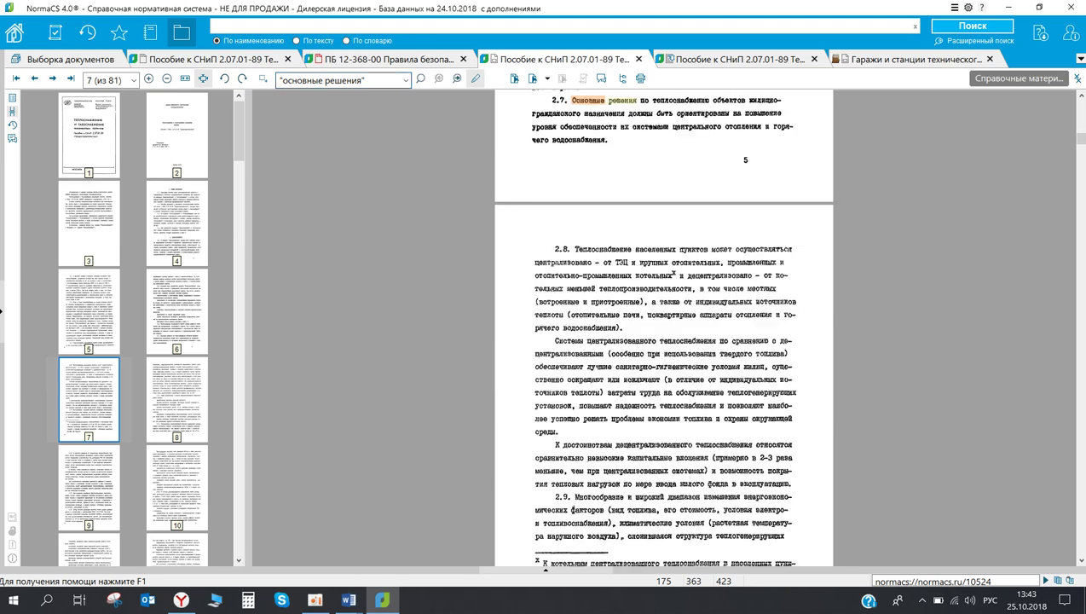
- Fit the scanned pages to the window width and go to the next match of "основные решения"
{"action": "left_click", "coordinate": [185, 78]}
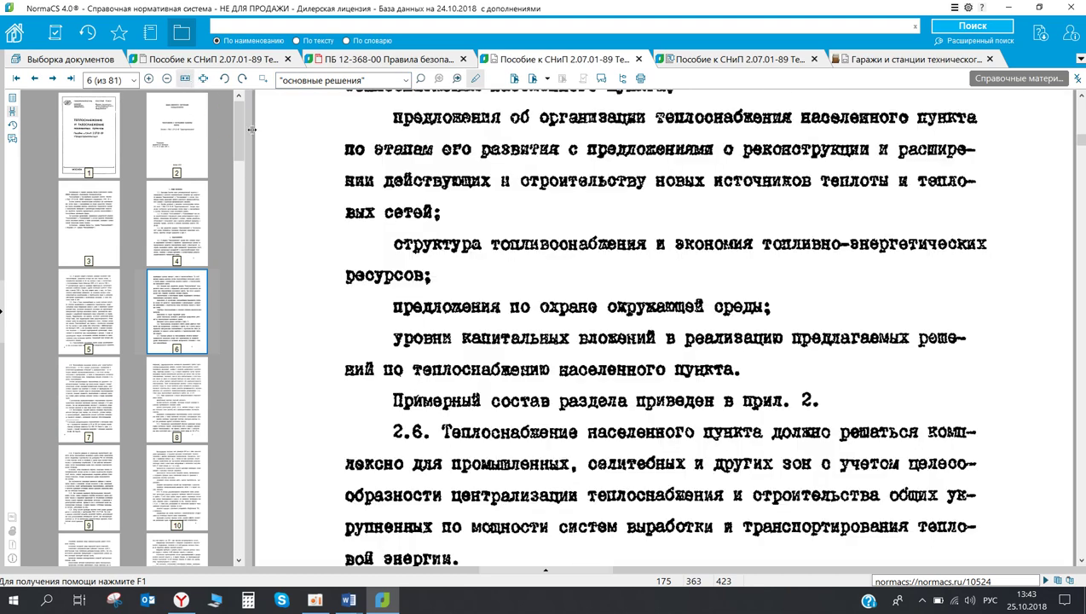
{"action": "left_click", "coordinate": [457, 79]}
{"action": "left_click", "coordinate": [457, 80]}
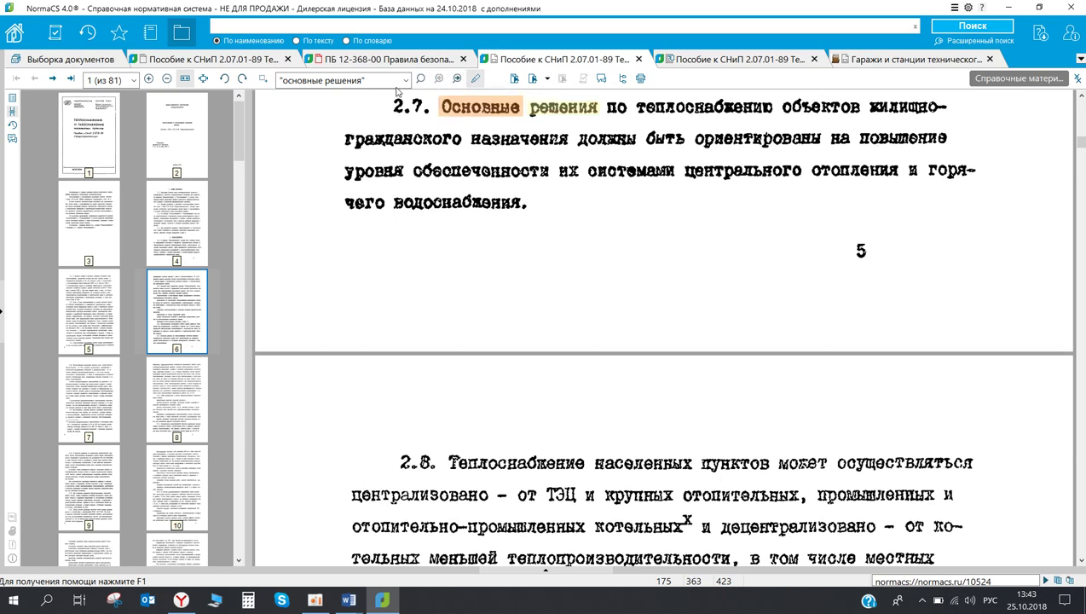
- Search the scanned document for "объекта" and go through the following matches up to page 21
{"action": "left_click", "coordinate": [324, 81]}
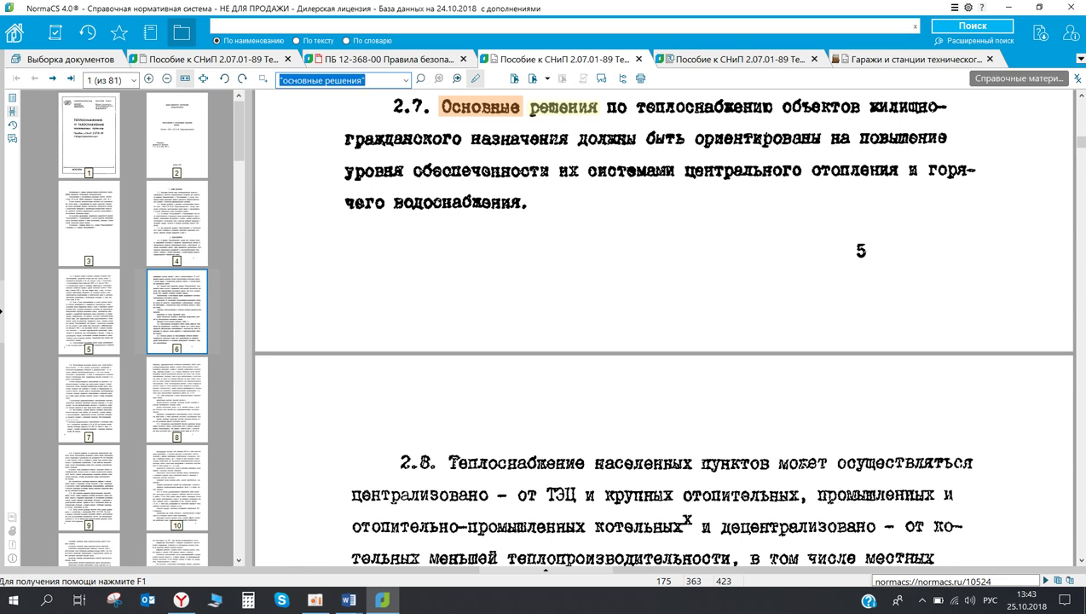
{"action": "type", "text": "объекта"}
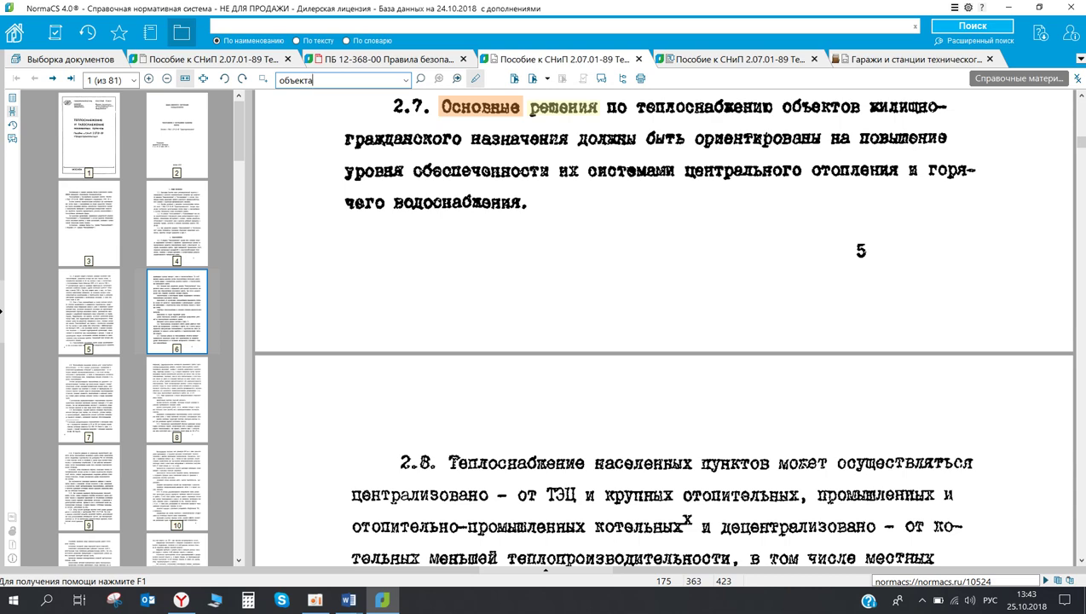
{"action": "key", "text": "Return"}
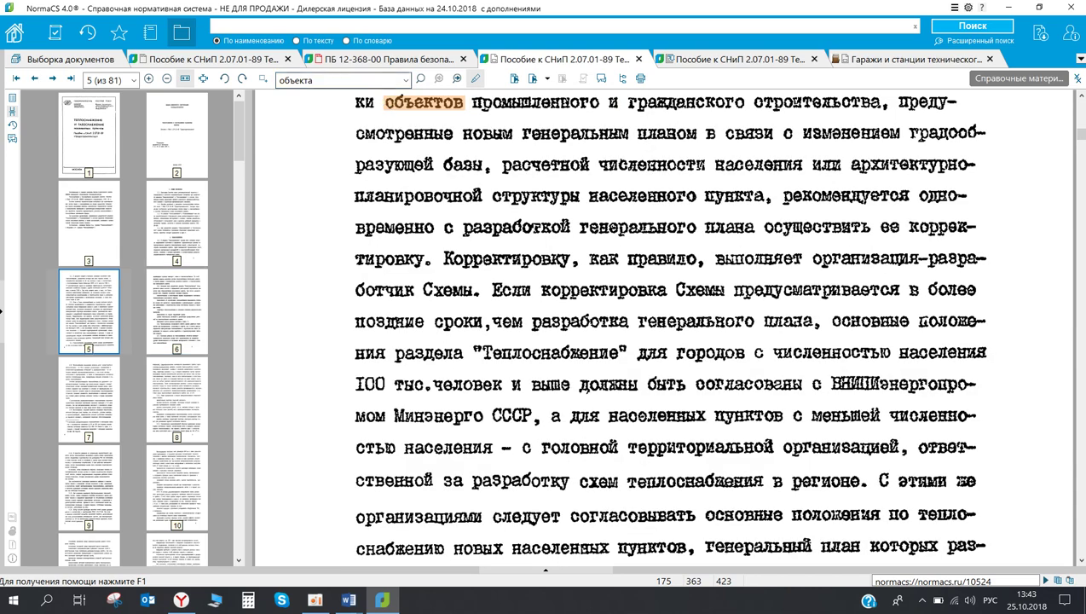
{"action": "left_click", "coordinate": [457, 79]}
{"action": "left_click", "coordinate": [457, 79]}
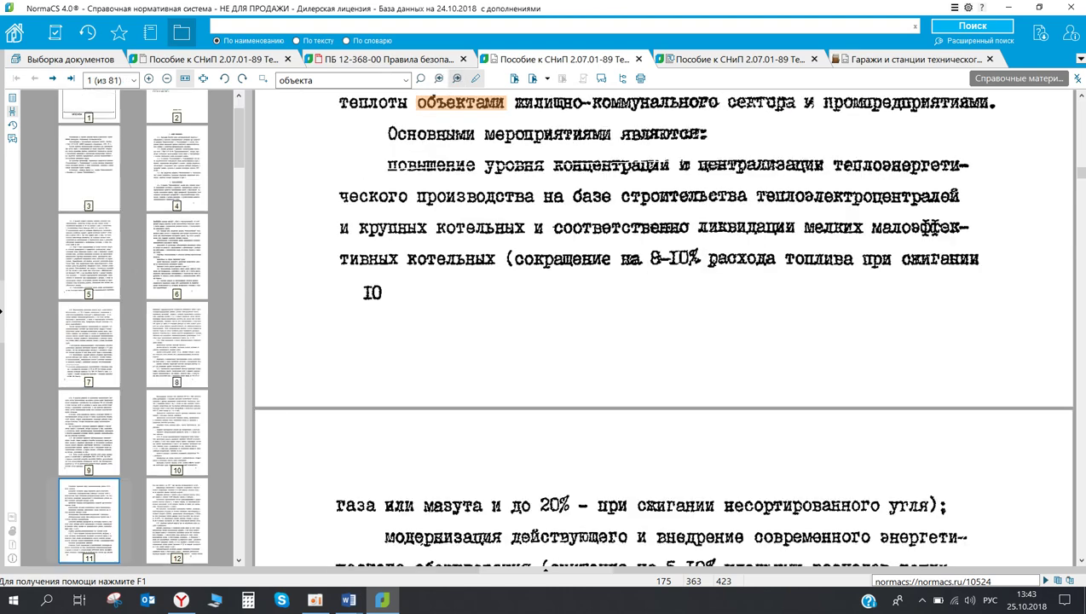
{"action": "left_click", "coordinate": [457, 79]}
{"action": "left_click", "coordinate": [456, 79]}
{"action": "left_click", "coordinate": [457, 79]}
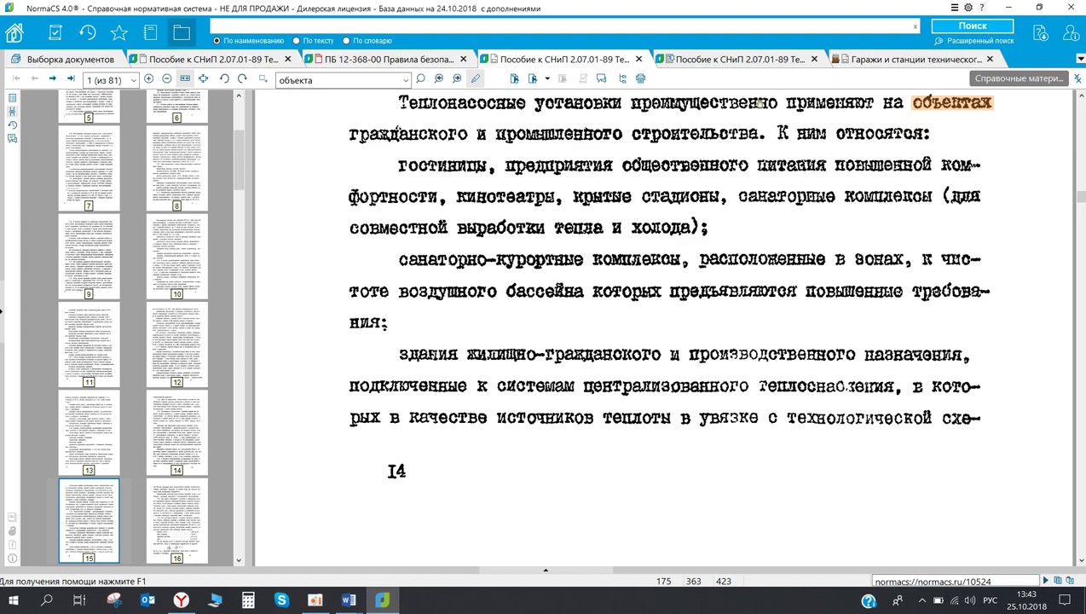
{"action": "left_click", "coordinate": [458, 79]}
{"action": "left_click", "coordinate": [457, 79]}
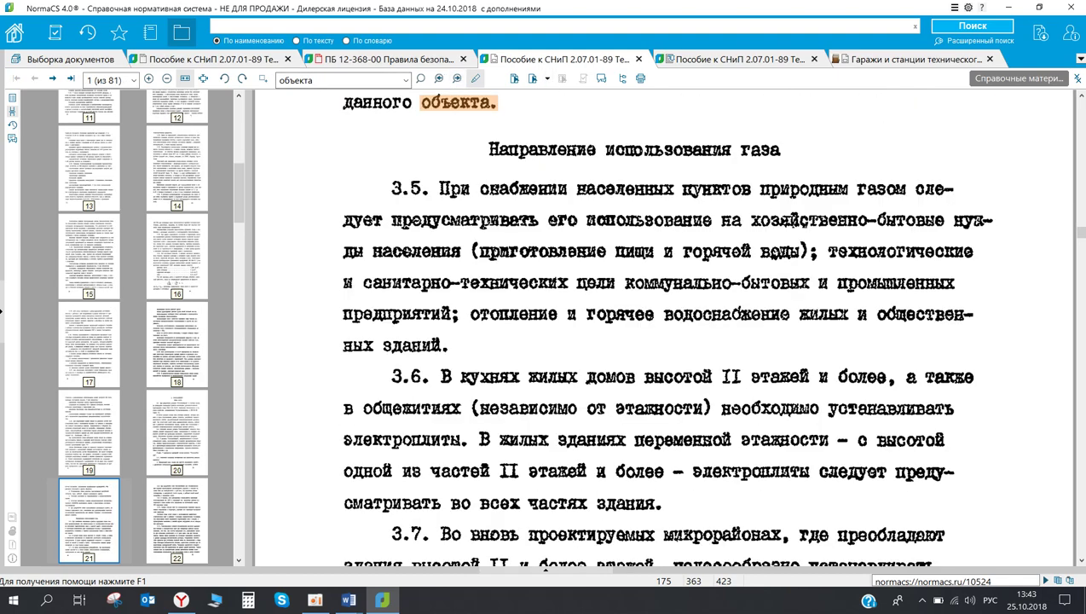
- Select the area of clause 3.5 on scanned page 21 in selection mode and copy its recognised text
{"action": "scroll", "coordinate": [536, 269], "scroll_direction": "up", "scroll_amount": 3}
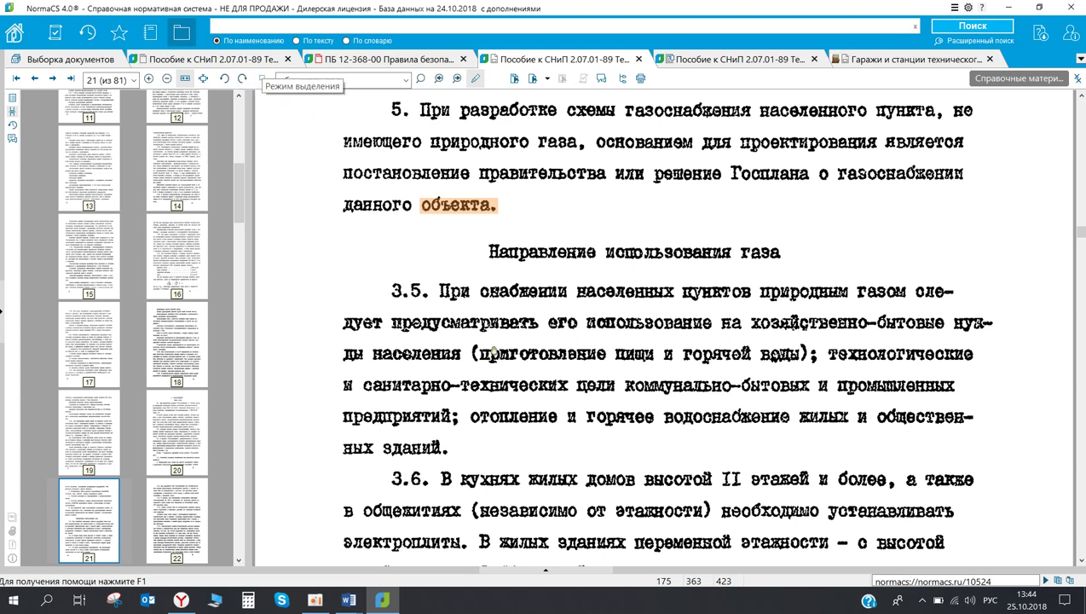
{"action": "left_click", "coordinate": [263, 78]}
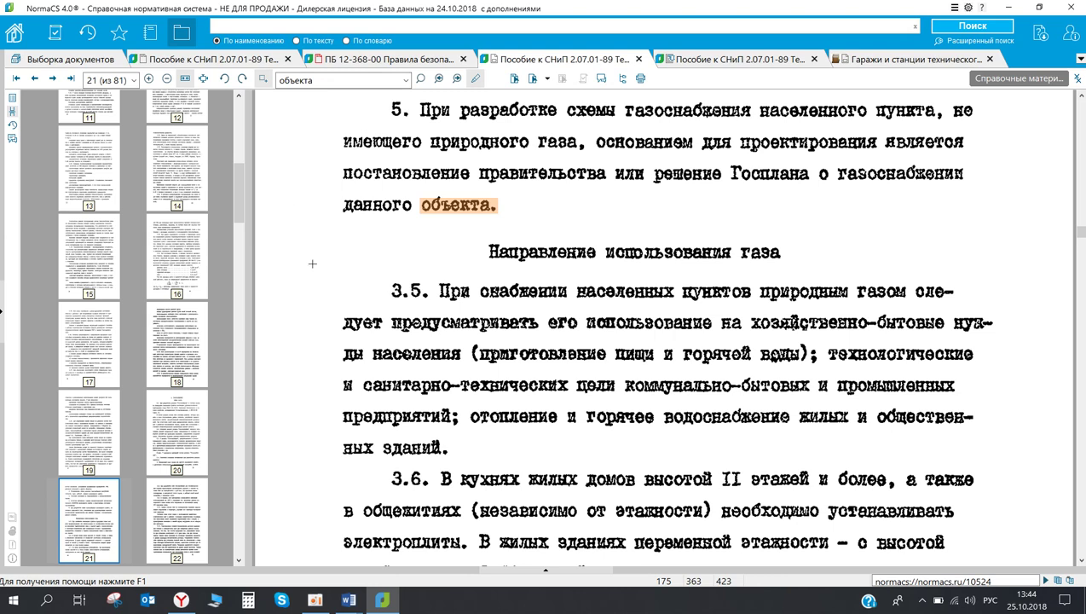
{"action": "left_click_drag", "start_coordinate": [314, 269], "coordinate": [1020, 463]}
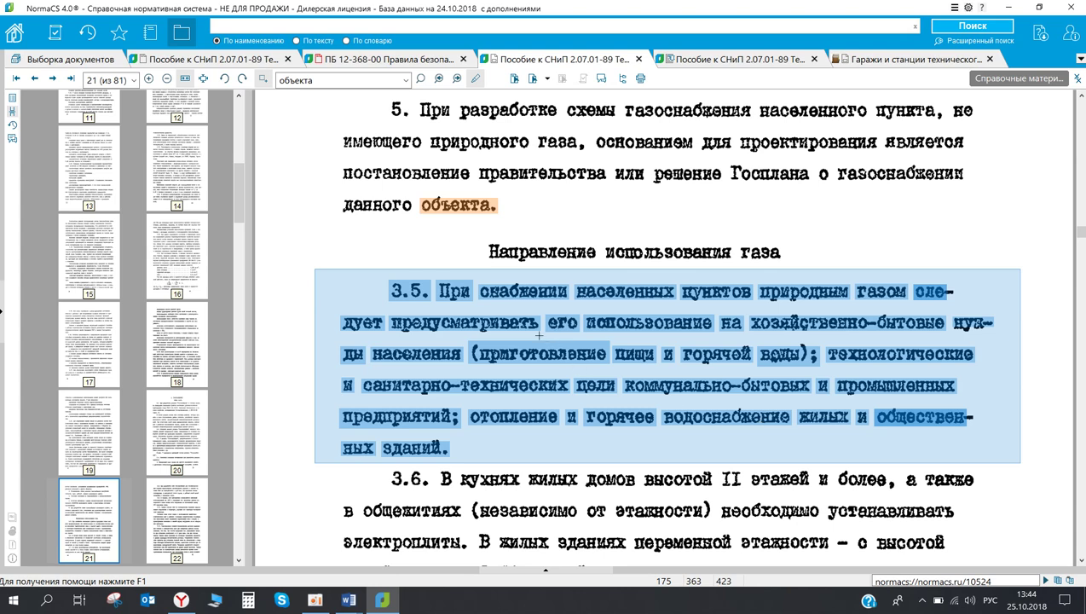
{"action": "right_click", "coordinate": [512, 294]}
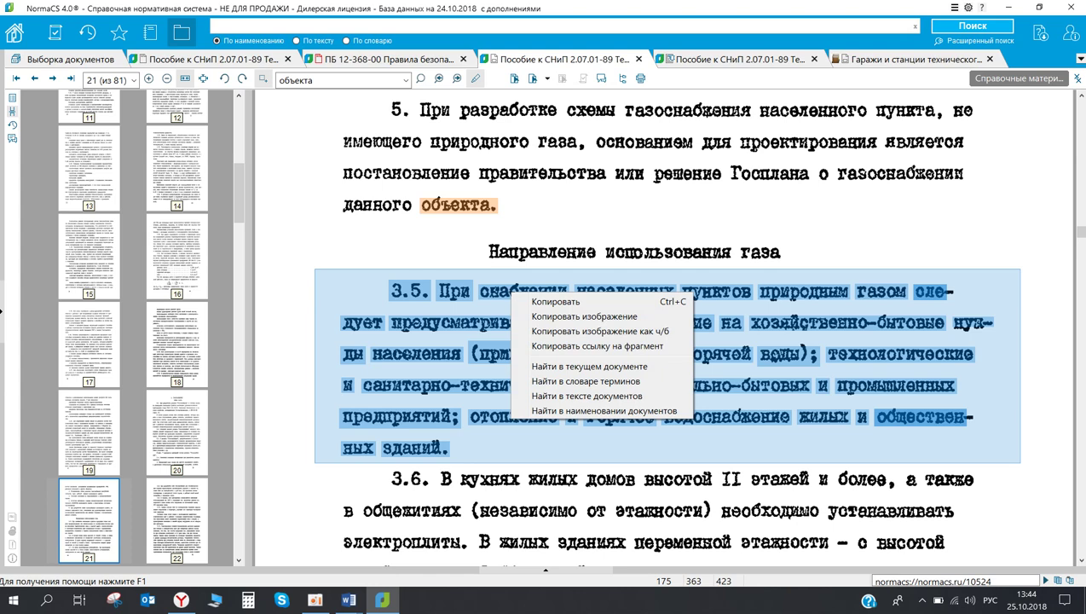
{"action": "left_click", "coordinate": [583, 302]}
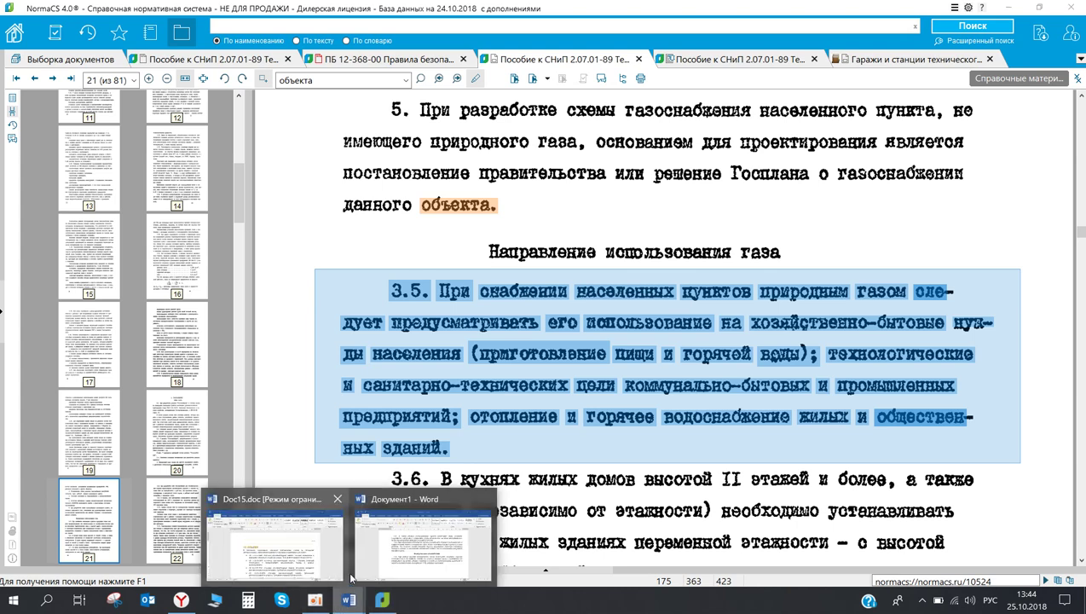
- Switch to Документ1 in Word and paste the recognised text of clause 3.5 two lines below the existing text
{"action": "left_click", "coordinate": [380, 549]}
{"action": "left_click", "coordinate": [639, 402]}
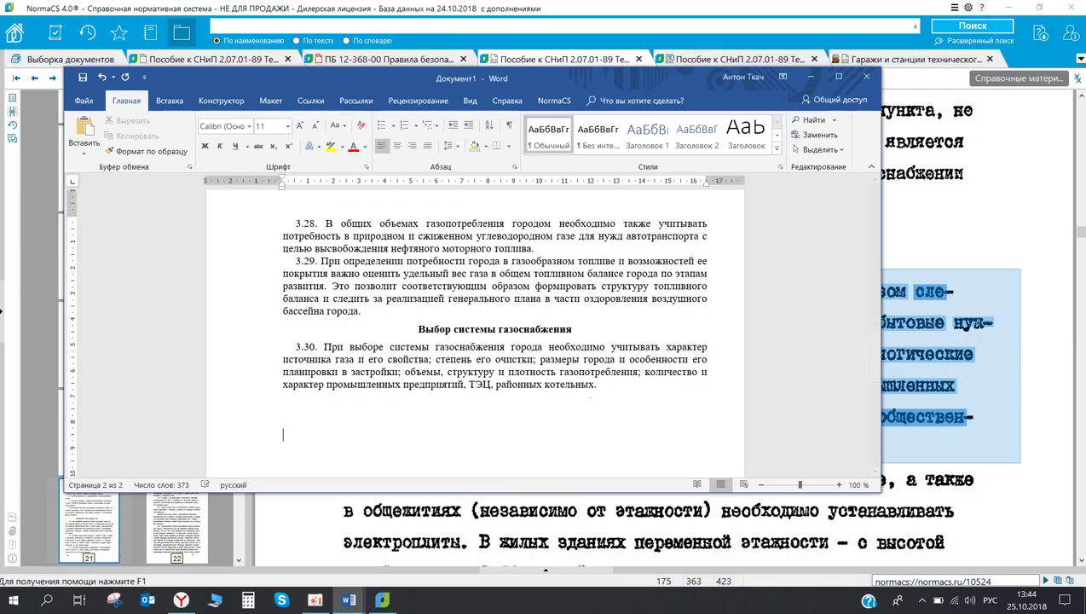
{"action": "key", "text": "Return"}
{"action": "key", "text": "Return"}
{"action": "type", "text": "3.5 При снабжении населенных пунктов природным газом следует предусматривать его использование на хозяЗственно-бытовые нуа- да населения приготовление пищи и горячей вшы технологические и санитарно-технических цели коммунально-бытовых и промышленных предприятий отопление и горячее водоснабжение жилых и общественных зданий"}
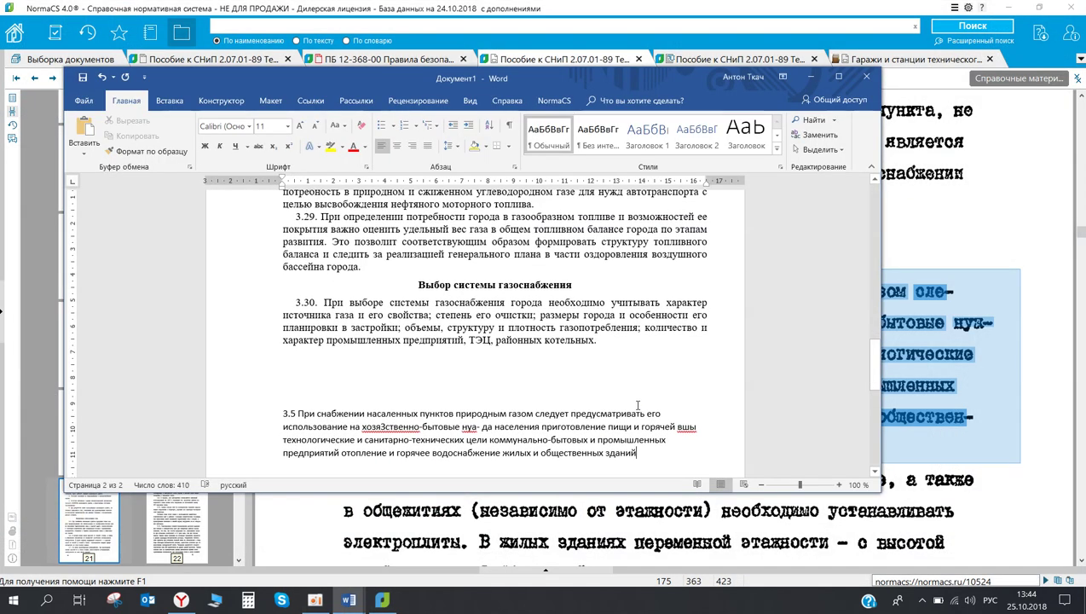
- Highlight passages of the pasted clause 3.5, such as "на хозяЗственно-бытовые", to check the text recognition quality
{"action": "left_click_drag", "start_coordinate": [594, 444], "coordinate": [349, 425]}
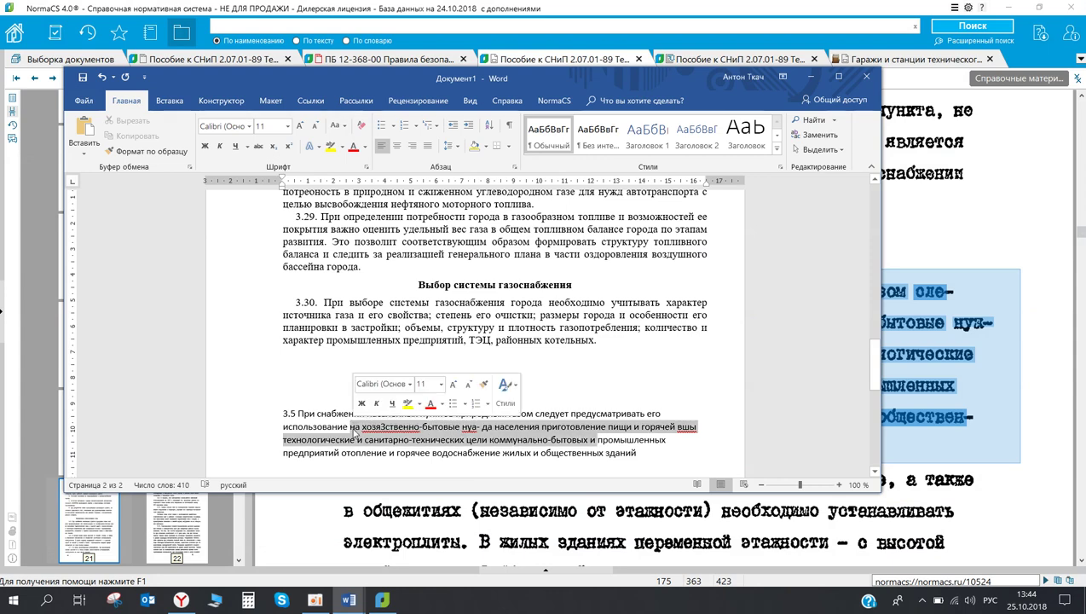
{"action": "left_click", "coordinate": [368, 440]}
{"action": "scroll", "coordinate": [382, 399], "scroll_direction": "down", "scroll_amount": 1}
{"action": "left_click_drag", "start_coordinate": [377, 394], "coordinate": [468, 400]}
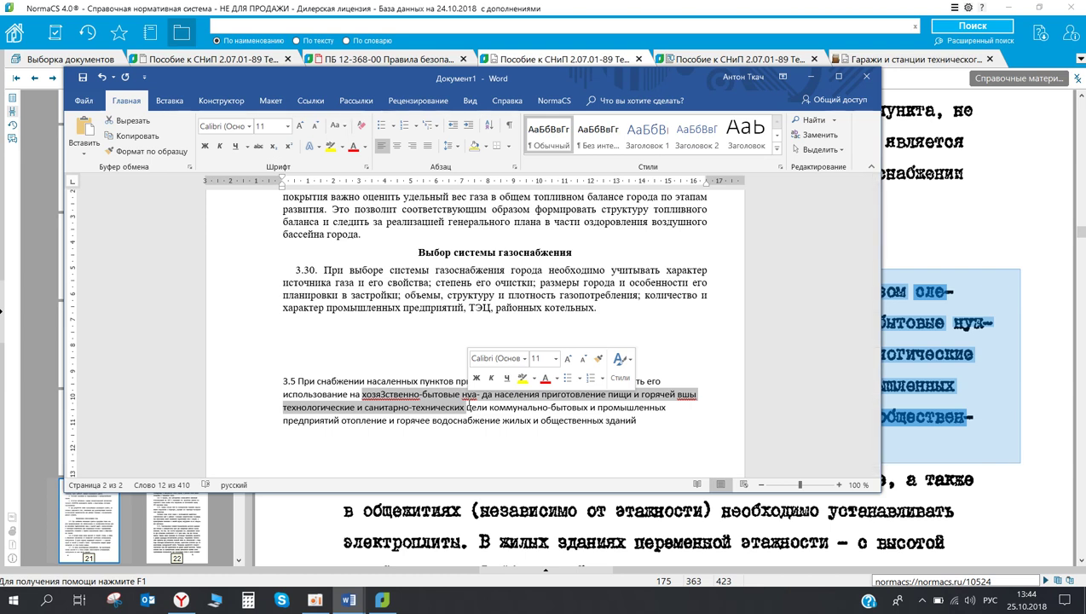
{"action": "left_click", "coordinate": [407, 394]}
{"action": "left_click_drag", "start_coordinate": [358, 394], "coordinate": [460, 395]}
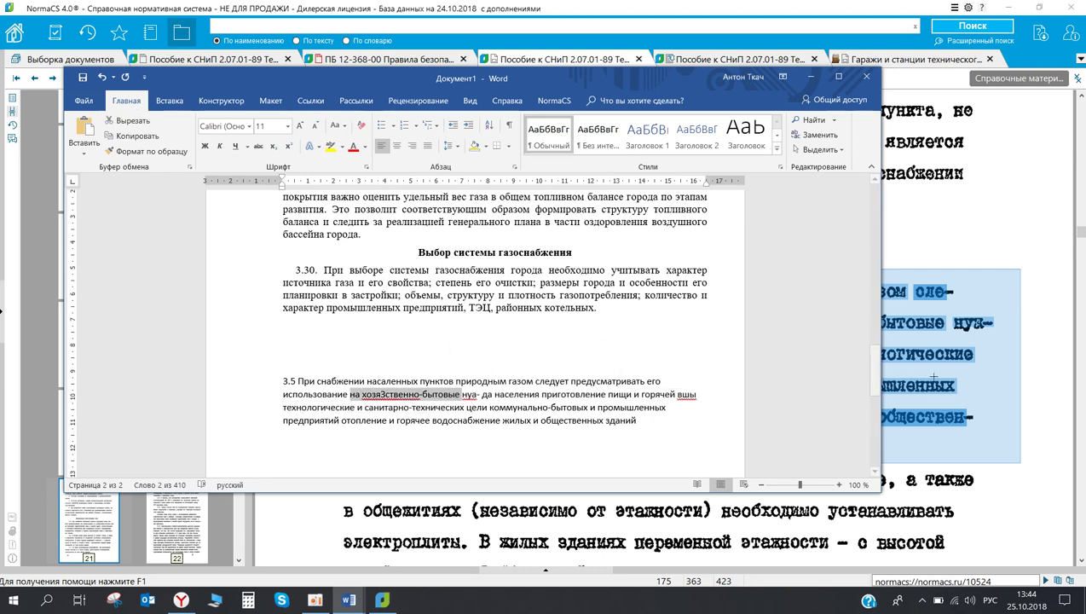
- Return to NormaCS, select the area of clause 3.5 in the scan again and copy it as an image
{"action": "left_click", "coordinate": [933, 376]}
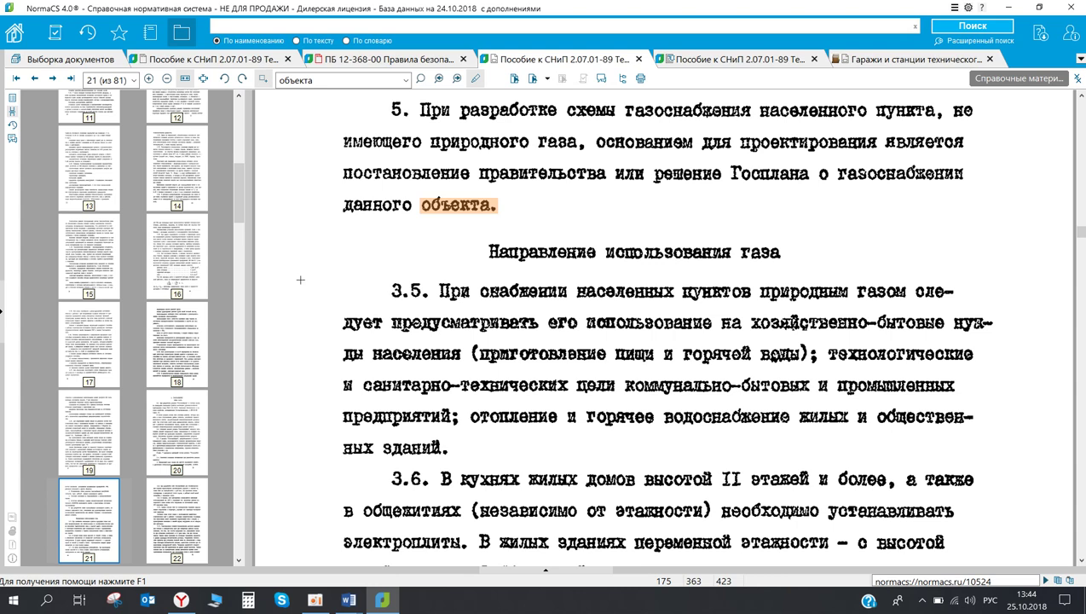
{"action": "left_click_drag", "start_coordinate": [307, 269], "coordinate": [1030, 462]}
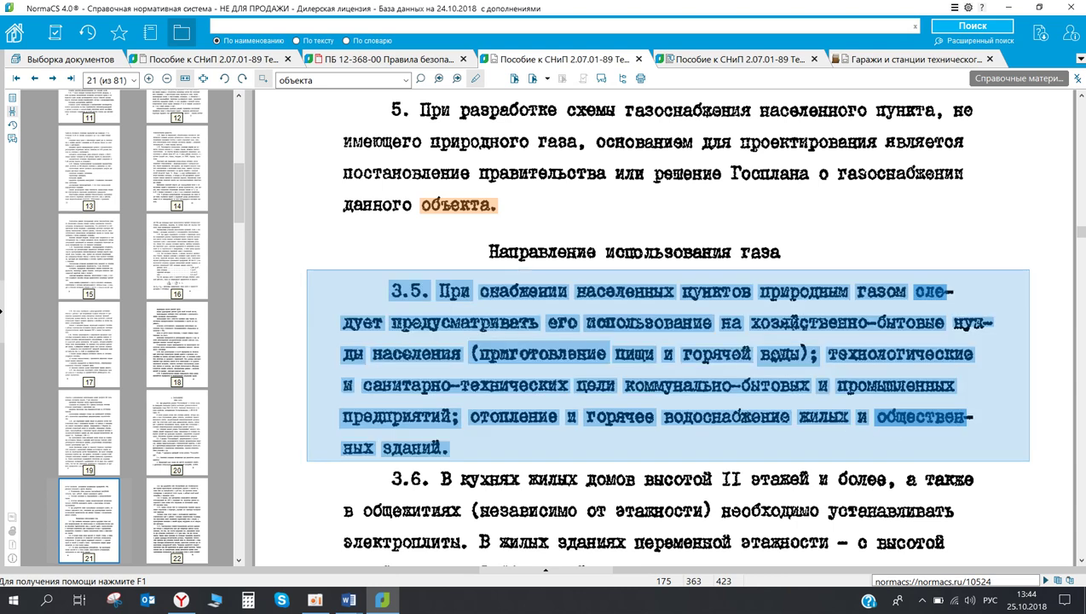
{"action": "right_click", "coordinate": [483, 357]}
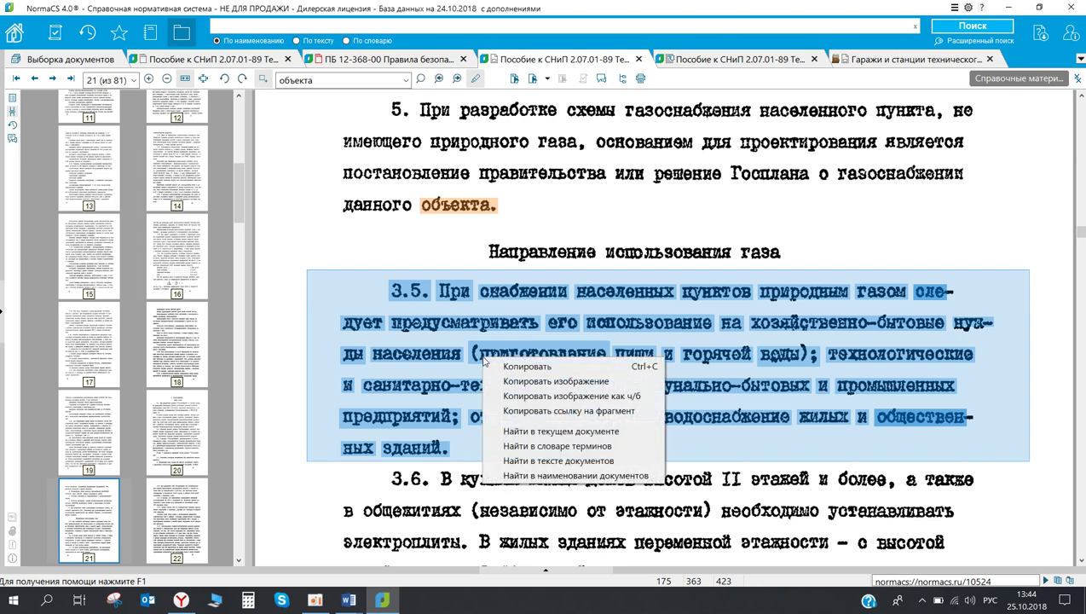
{"action": "left_click", "coordinate": [506, 379]}
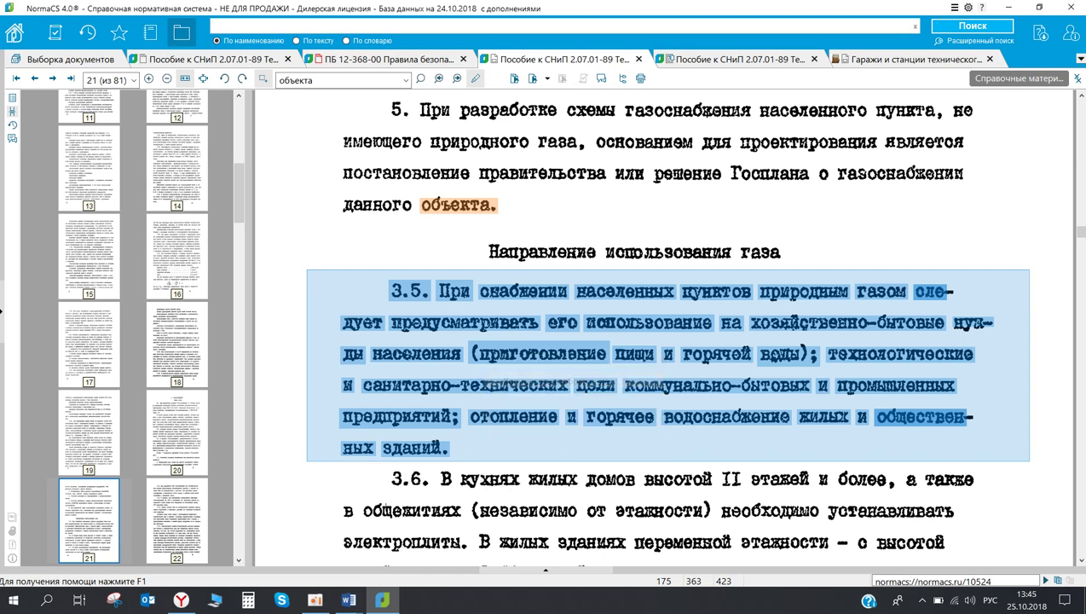
- Paste the image of clause 3.5 below the recognised text in Word's Документ1 and enlarge it past the page's text width
{"action": "mouse_move", "coordinate": [349, 600]}
{"action": "left_click", "coordinate": [412, 554]}
{"action": "left_click", "coordinate": [598, 420]}
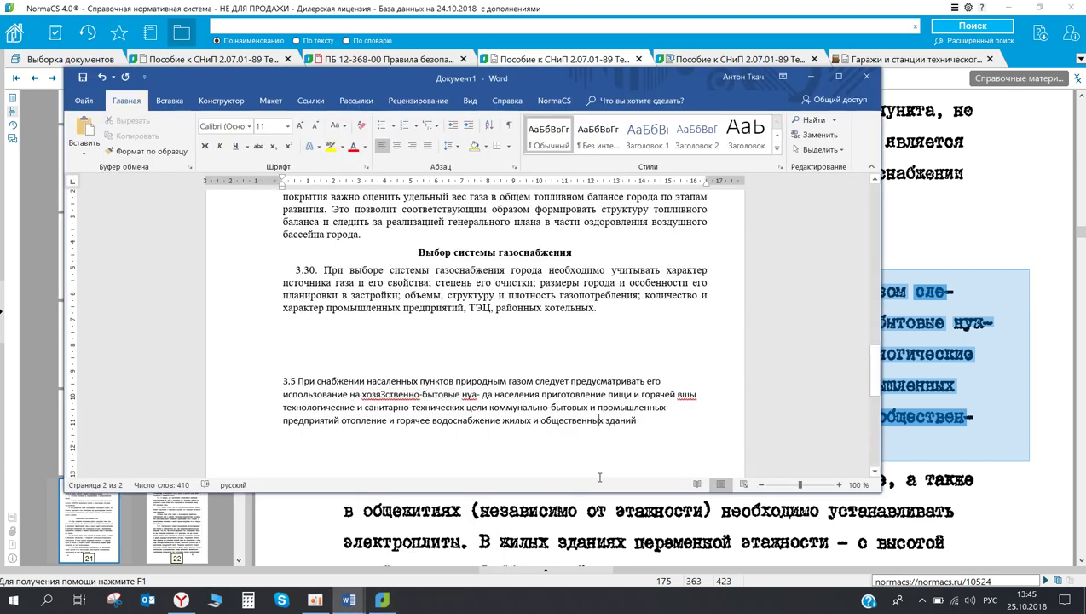
{"action": "key", "text": "Return"}
{"action": "key", "text": "Return"}
{"action": "key", "text": "ctrl+v"}
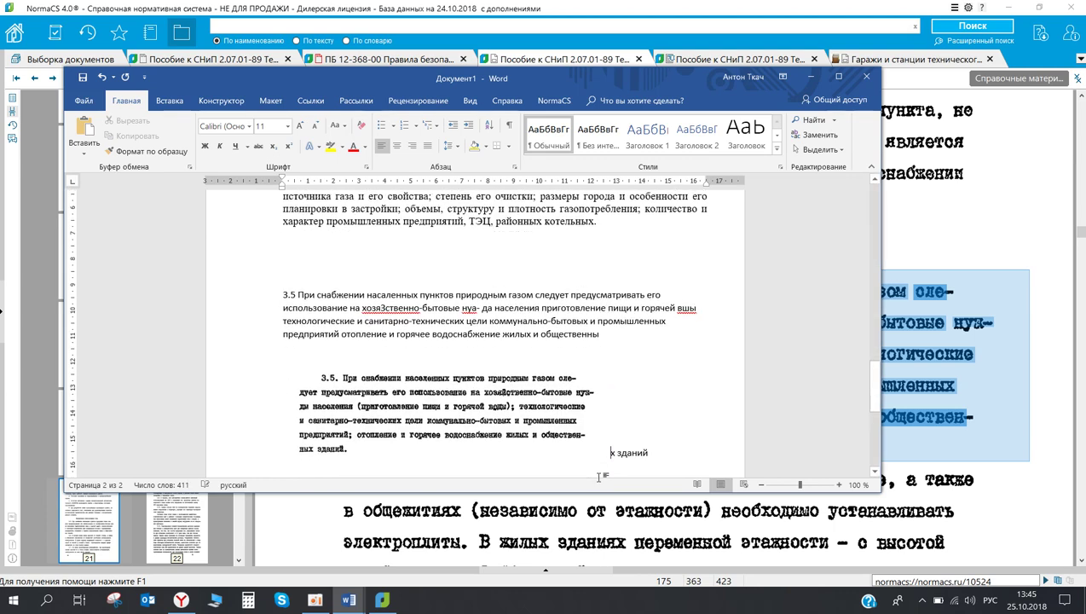
{"action": "left_click", "coordinate": [533, 440]}
{"action": "left_click_drag", "start_coordinate": [610, 390], "coordinate": [870, 464]}
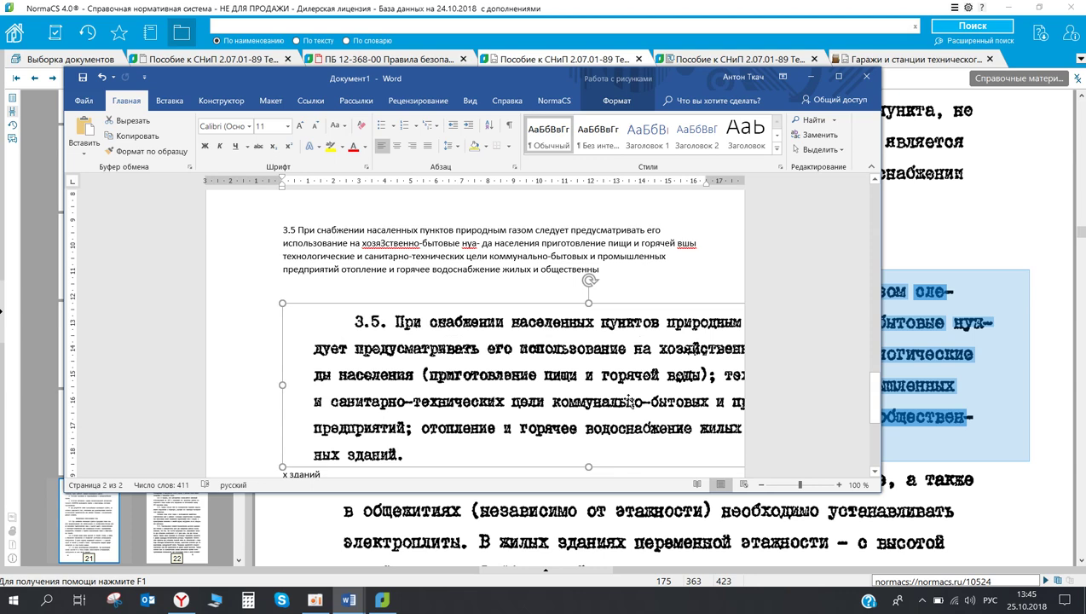
- Return to NormaCS, select only the word "отопление" in clause 3.5 of the scan and copy a link to this fragment
{"action": "left_click", "coordinate": [375, 607]}
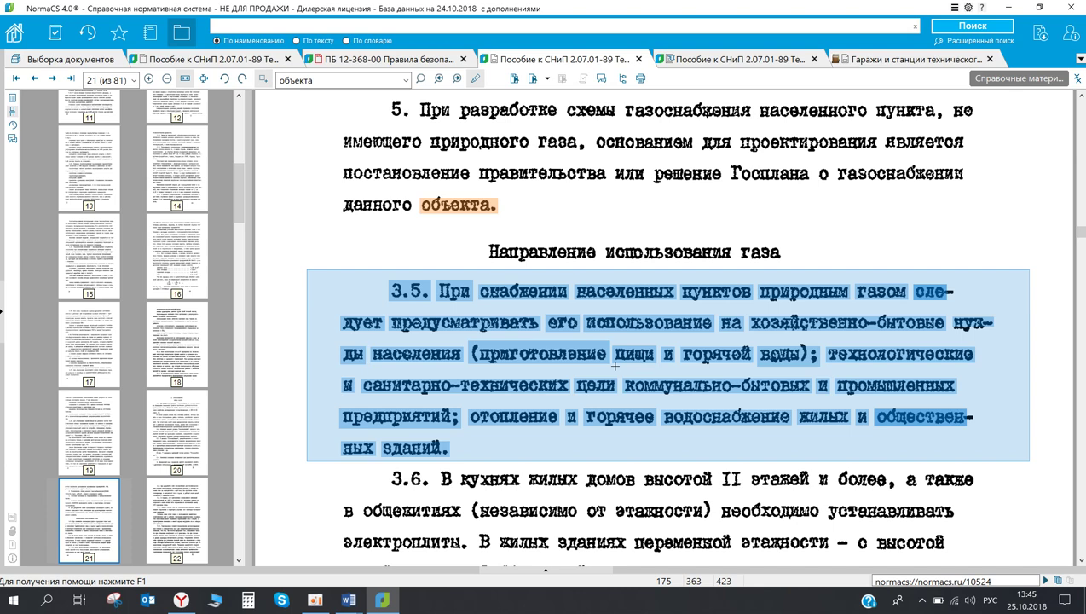
{"action": "left_click", "coordinate": [540, 345]}
{"action": "left_click_drag", "start_coordinate": [466, 407], "coordinate": [561, 432]}
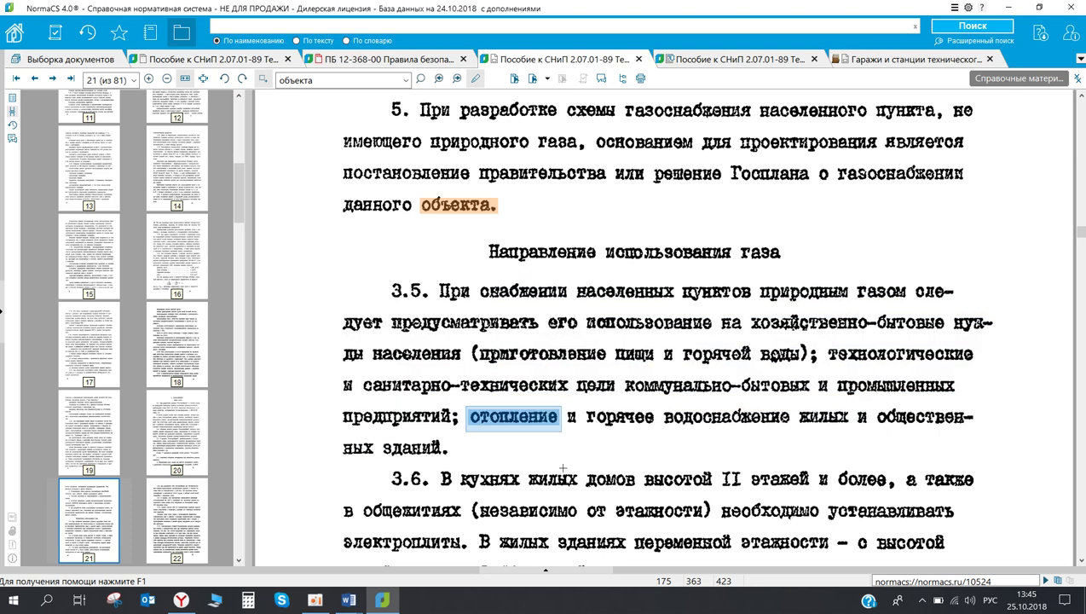
{"action": "right_click", "coordinate": [546, 426]}
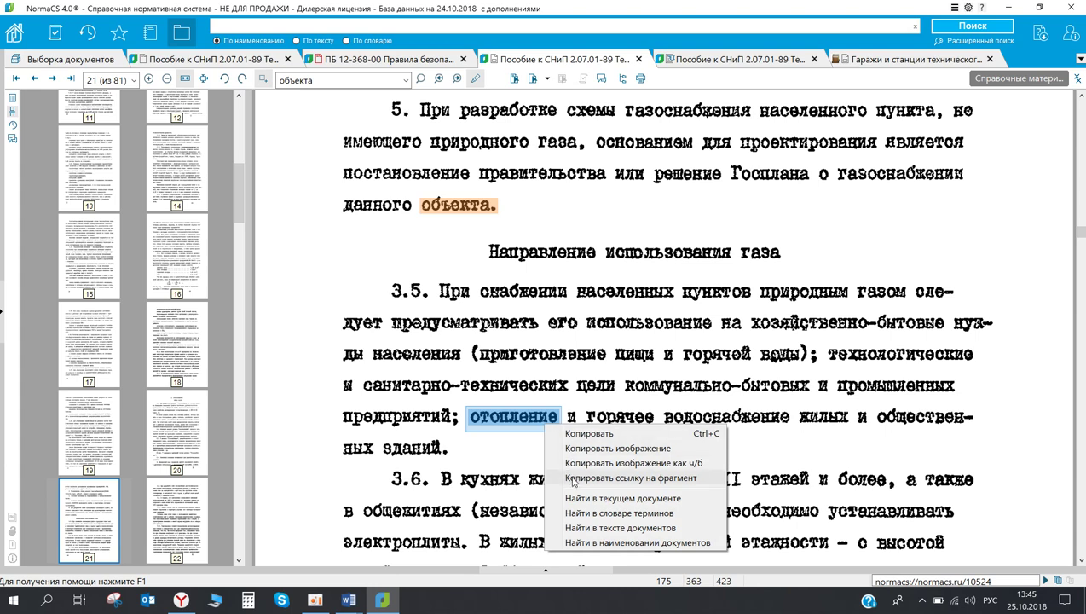
{"action": "left_click", "coordinate": [600, 478]}
- Insert blank lines before the end of the pasted clause text in Word's Документ1 and paste the fragment link there
{"action": "mouse_move", "coordinate": [348, 600]}
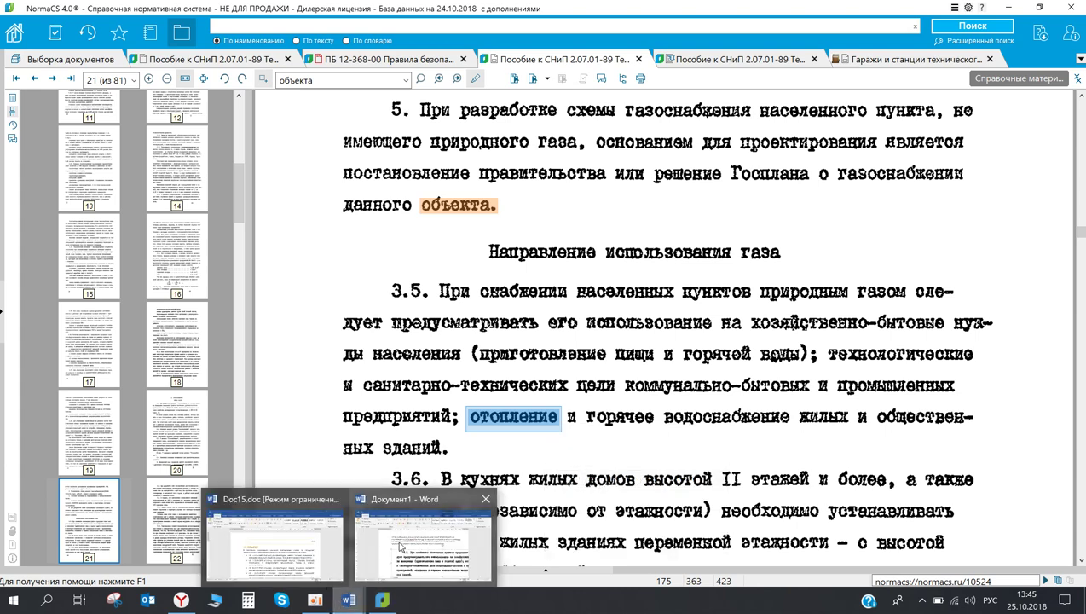
{"action": "left_click", "coordinate": [416, 535]}
{"action": "left_click", "coordinate": [650, 244]}
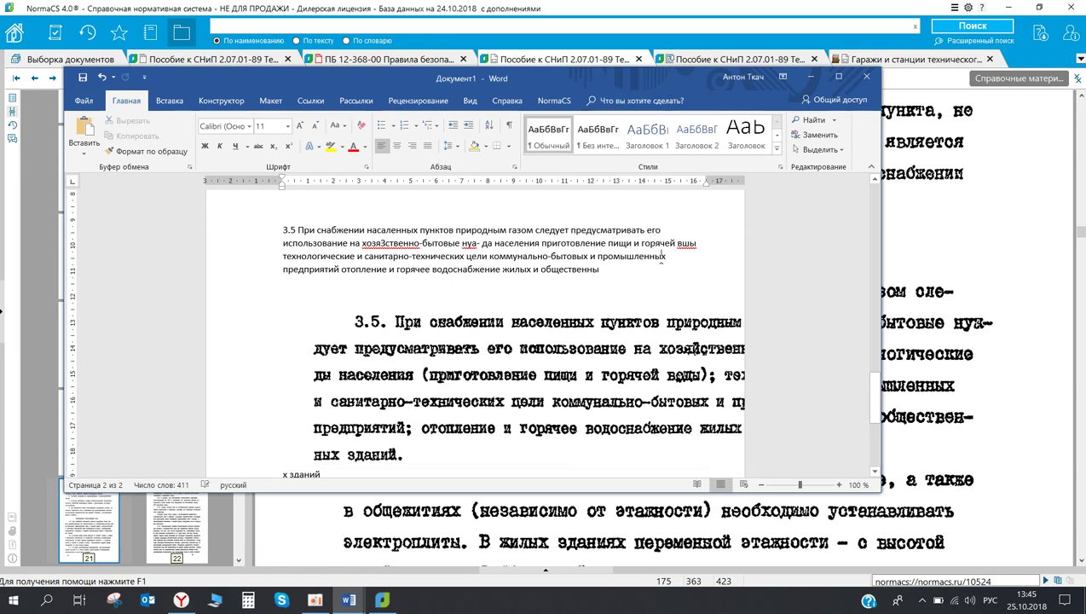
{"action": "left_click", "coordinate": [662, 256]}
{"action": "key", "text": "Return"}
{"action": "key", "text": "Return"}
{"action": "key", "text": "Return"}
{"action": "key", "text": "Return"}
{"action": "key", "text": "Up"}
{"action": "key", "text": "Up"}
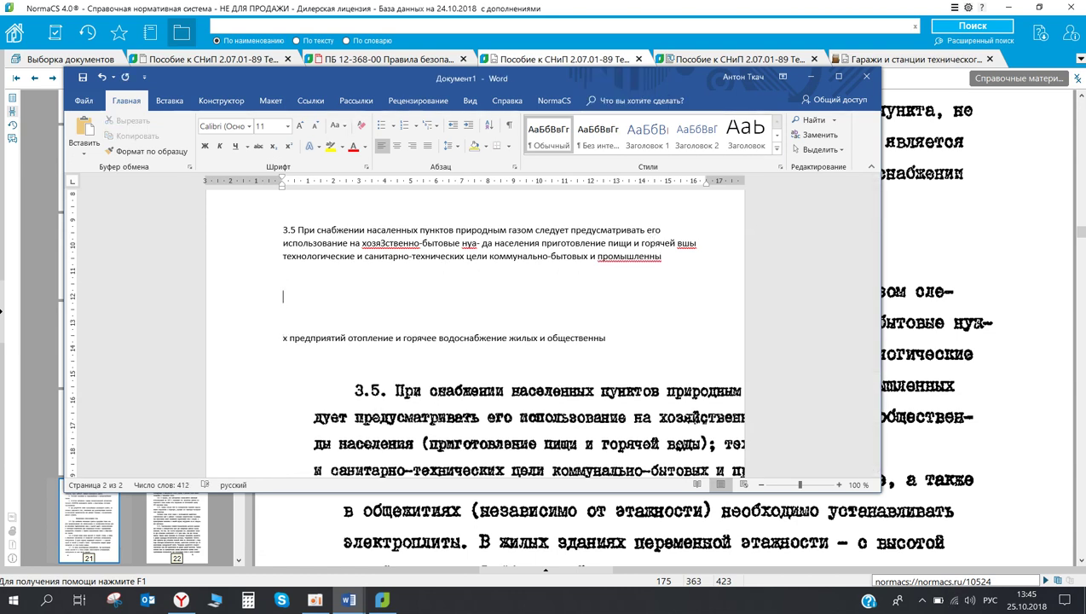
{"action": "left_click", "coordinate": [659, 256]}
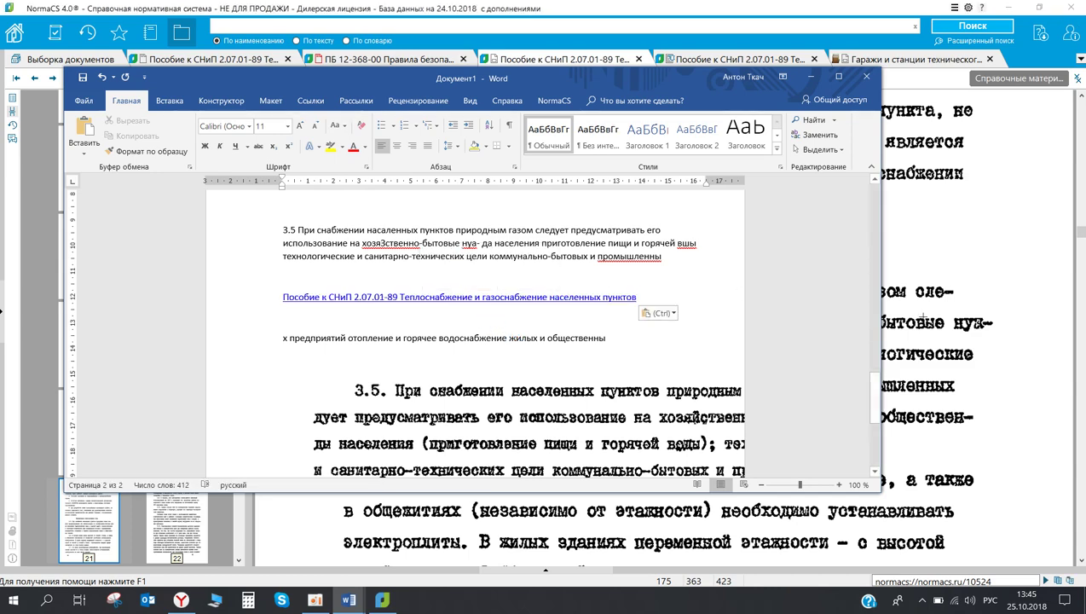
- Close the scanned document in NormaCS and reopen it at the "отопление" fragment through the link in Word's Документ1, accepting the security notice
{"action": "key", "text": "alt+Tab"}
{"action": "left_click", "coordinate": [647, 59]}
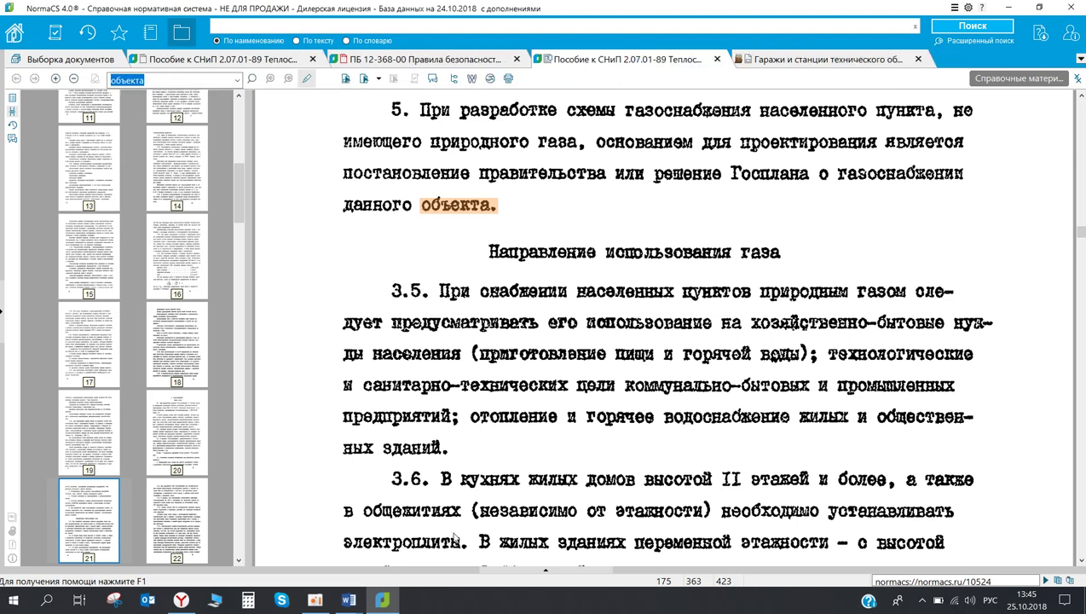
{"action": "mouse_move", "coordinate": [357, 605]}
{"action": "left_click", "coordinate": [422, 543]}
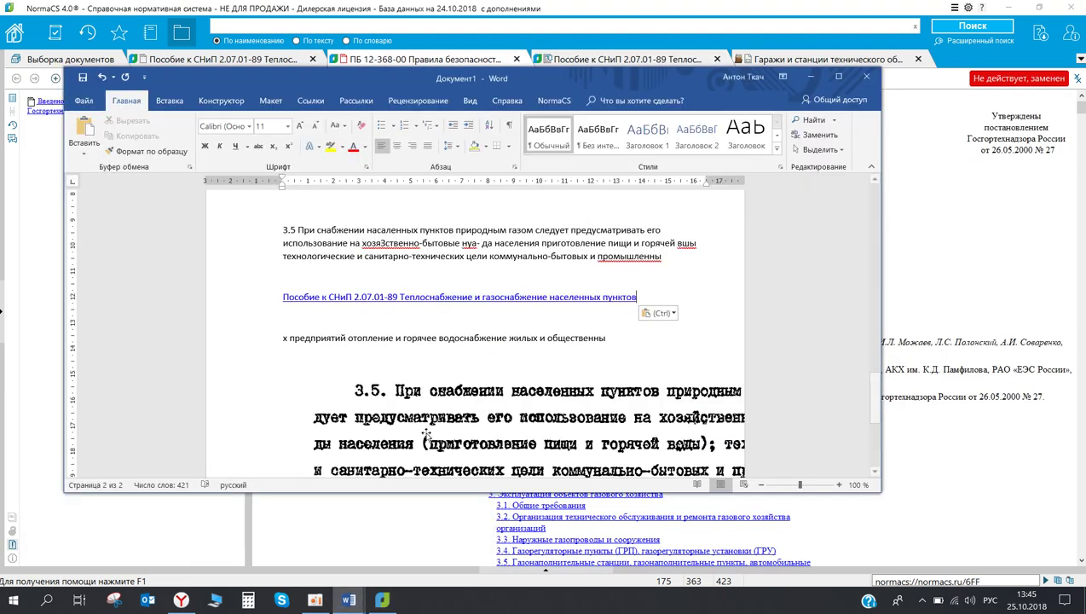
{"action": "left_click", "coordinate": [438, 302], "text": "ctrl"}
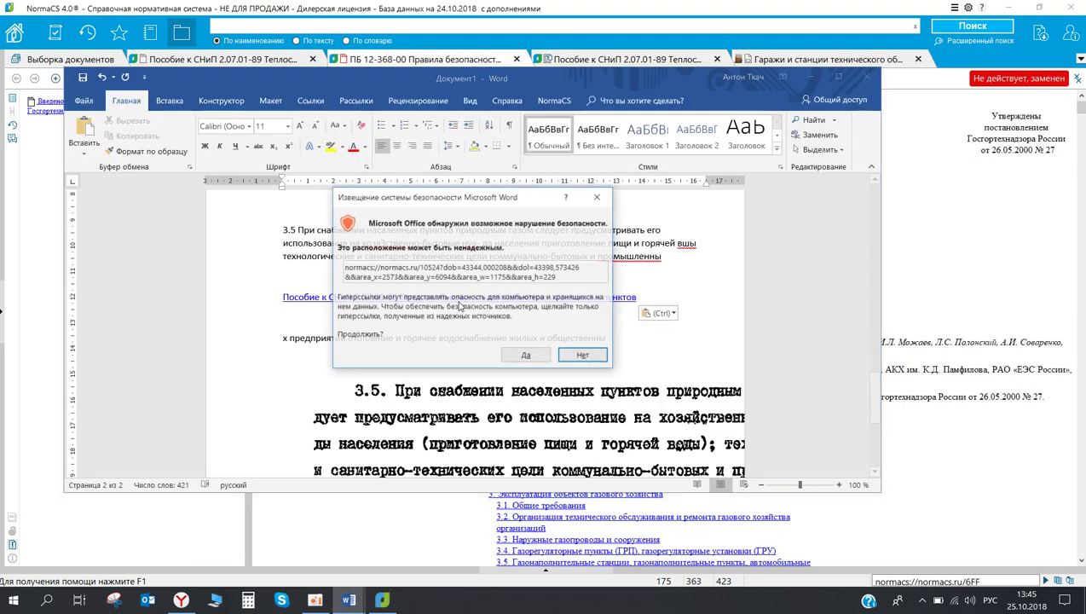
{"action": "left_click", "coordinate": [514, 358]}
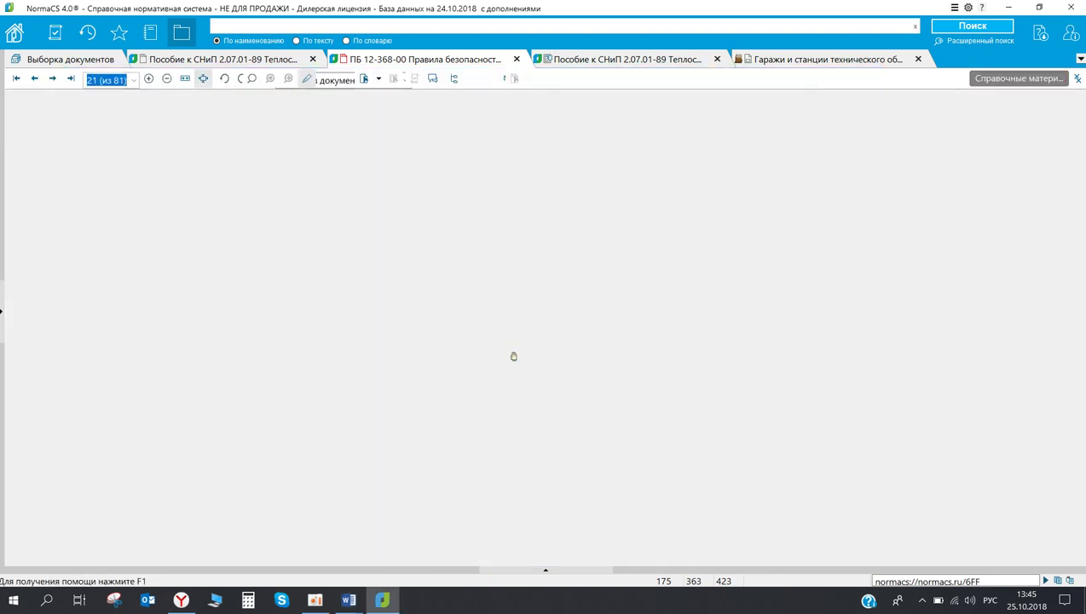
{"action": "scroll", "coordinate": [504, 248], "scroll_direction": "up", "scroll_amount": 2}
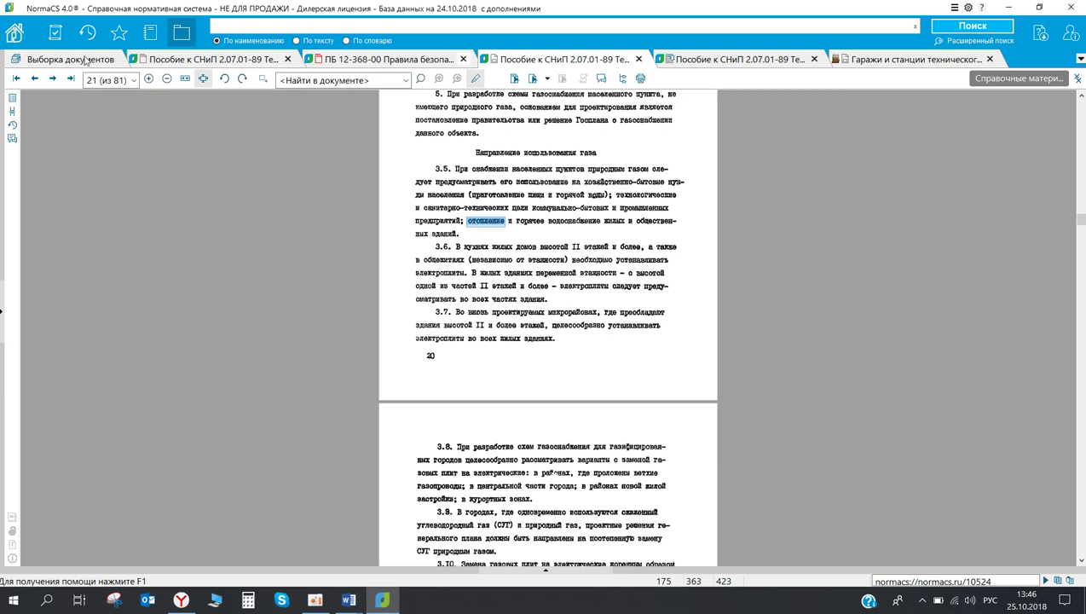
- Open the print settings for the scanned document, review the available printers and close without printing
{"action": "scroll", "coordinate": [621, 143], "scroll_direction": "up", "scroll_amount": 3}
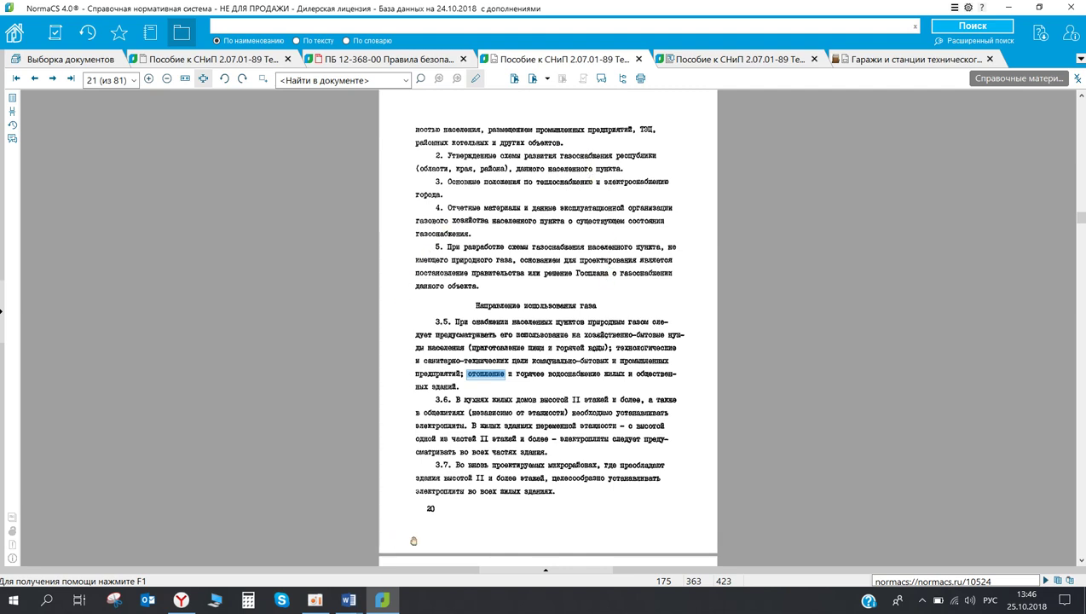
{"action": "left_click", "coordinate": [640, 79]}
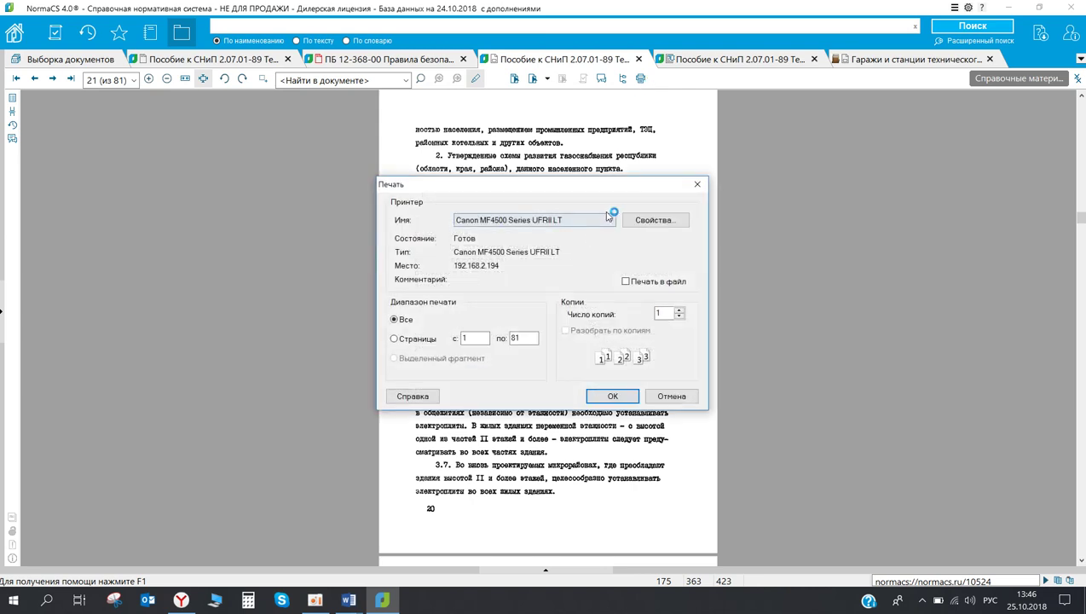
{"action": "left_click", "coordinate": [611, 220]}
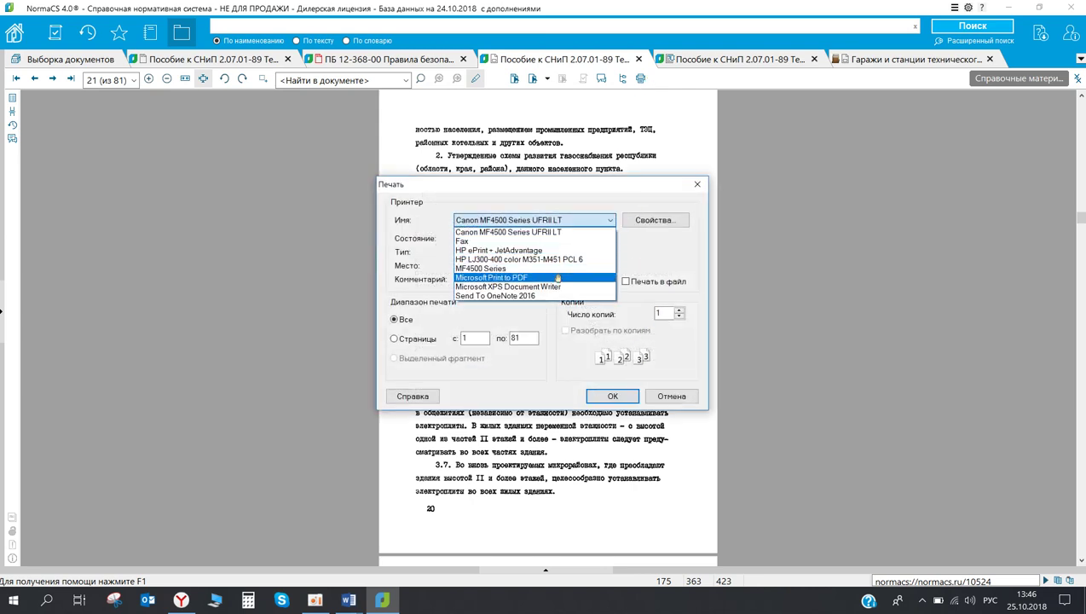
{"action": "left_click", "coordinate": [663, 397]}
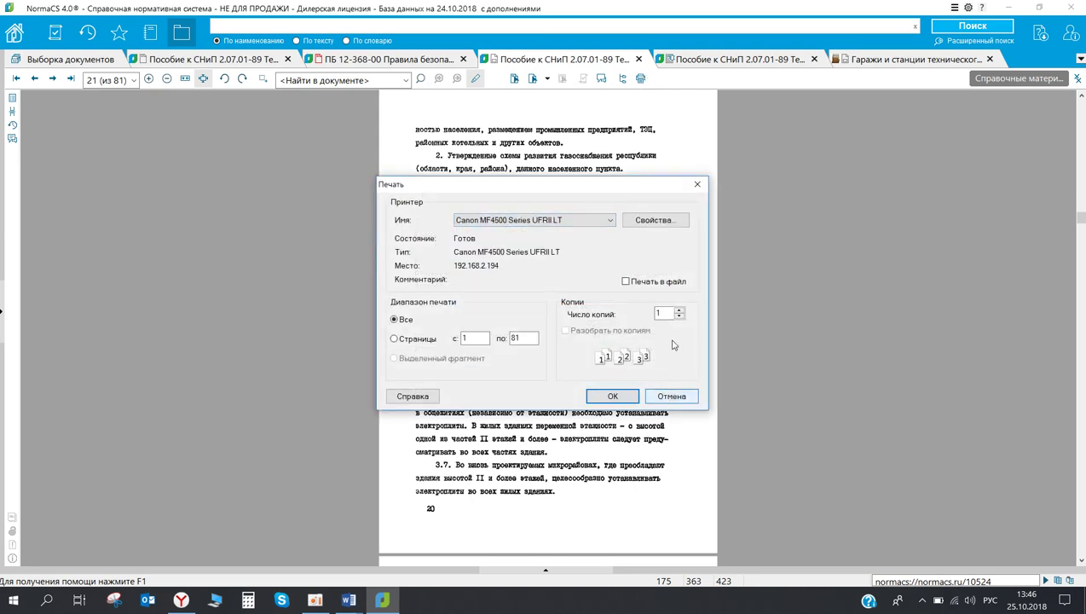
{"action": "left_click", "coordinate": [674, 398]}
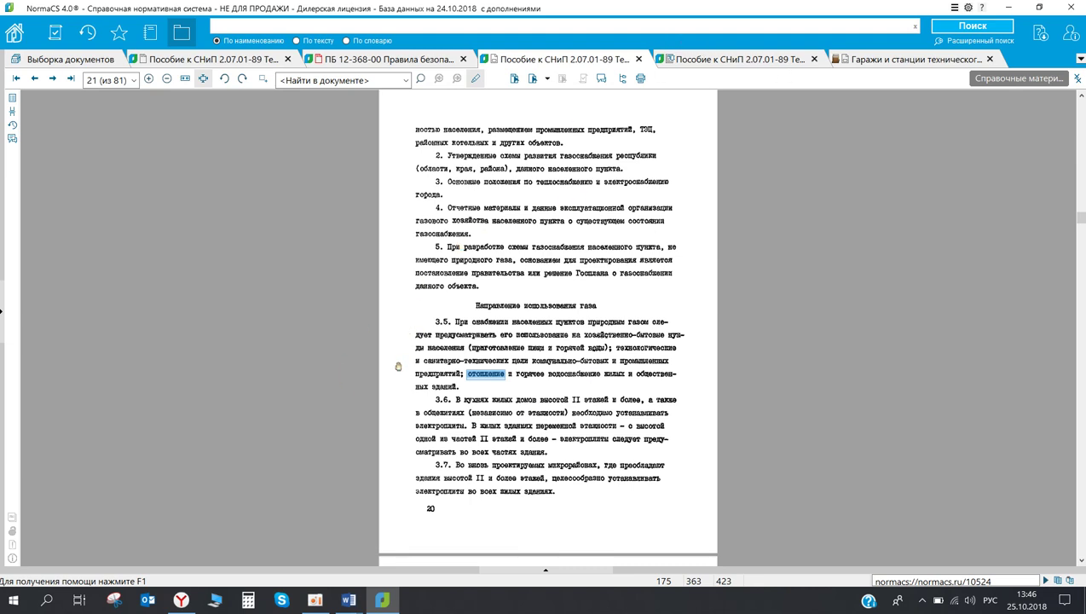
- Switch to the scanned book on garages and service stations, search its text for "введение" and go to the following match
{"action": "left_click", "coordinate": [922, 63]}
{"action": "left_click_drag", "start_coordinate": [669, 410], "coordinate": [347, 112]}
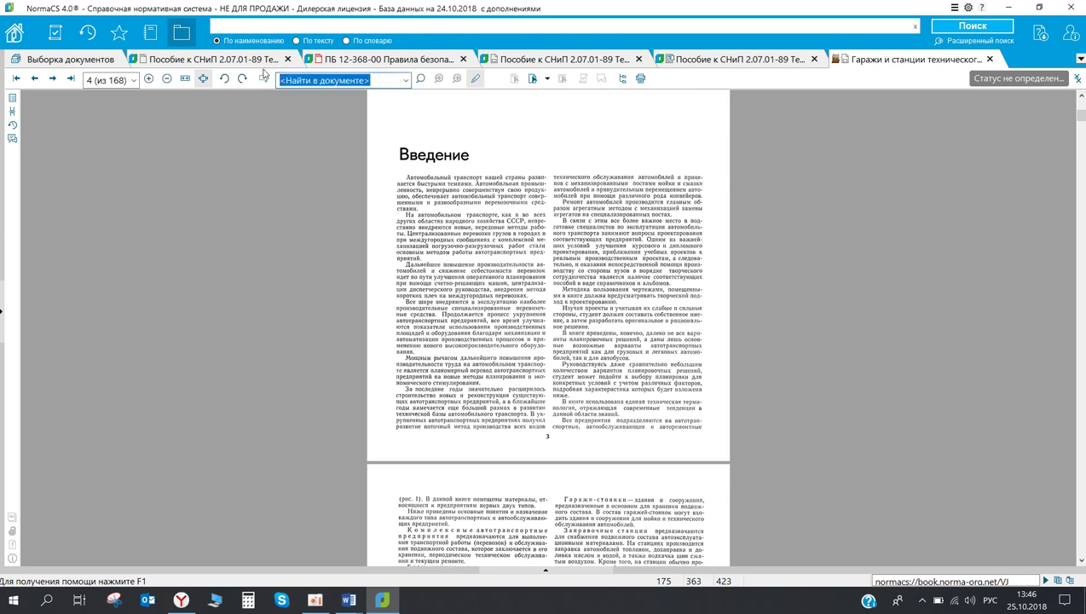
{"action": "type", "text": "введение"}
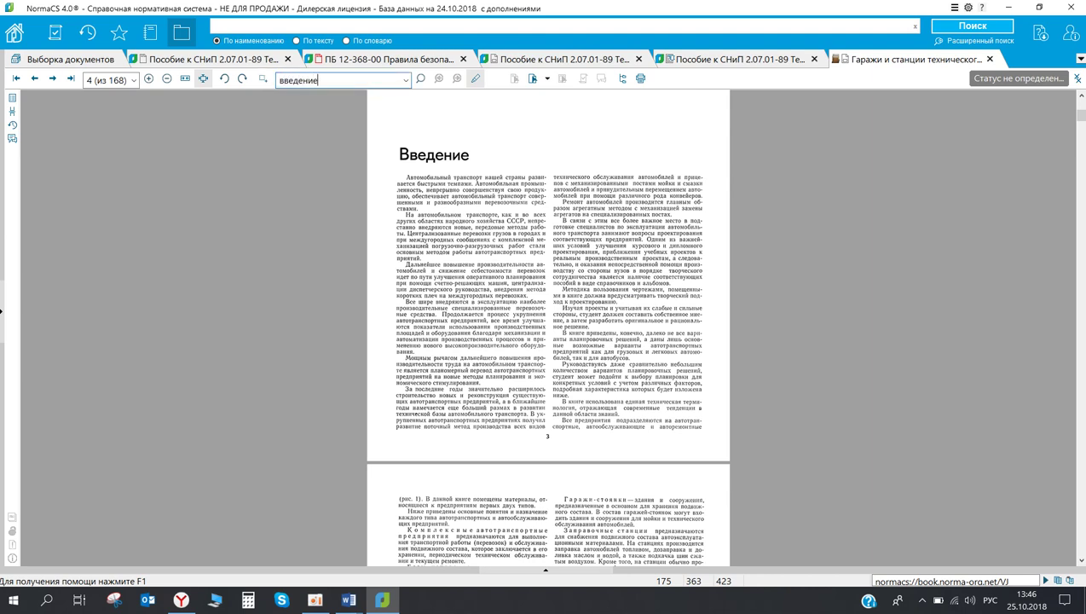
{"action": "key", "text": "Return"}
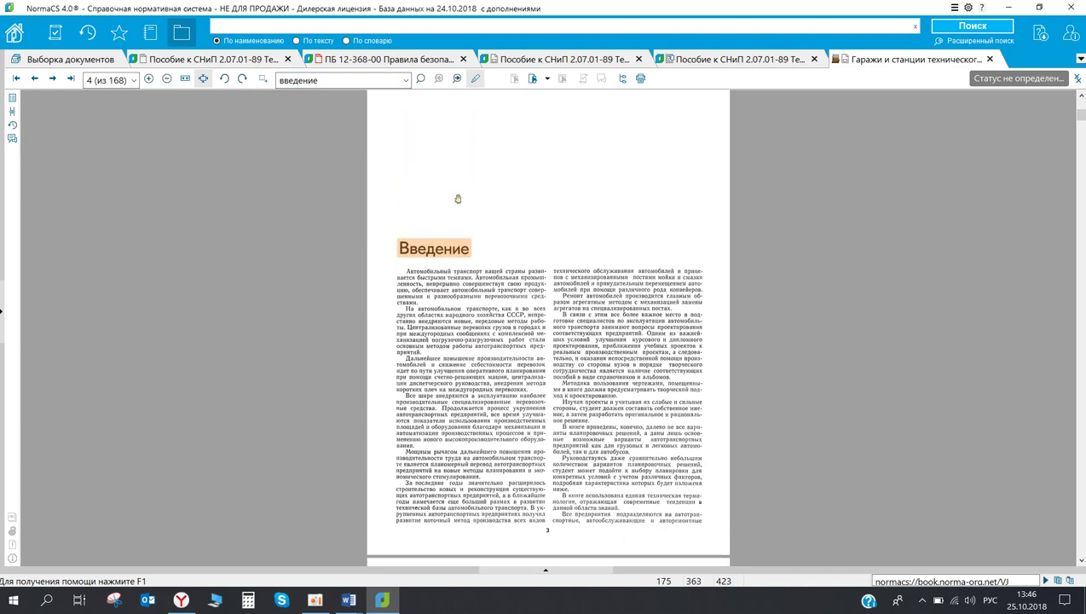
{"action": "left_click", "coordinate": [457, 78]}
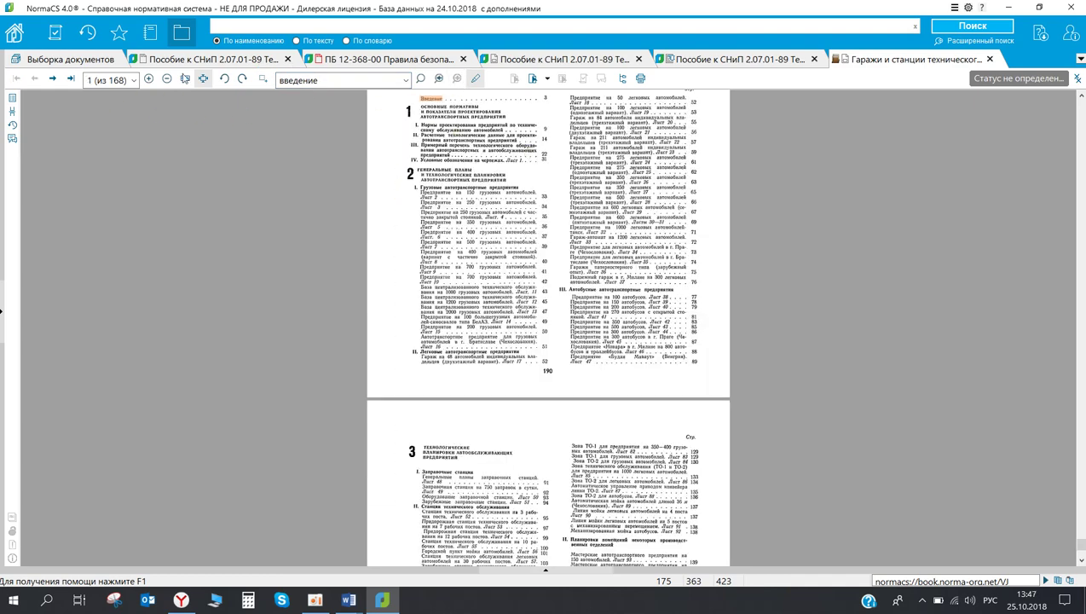
- Return to the document selection, open the advanced search and show all of its fields
{"action": "left_click", "coordinate": [80, 62]}
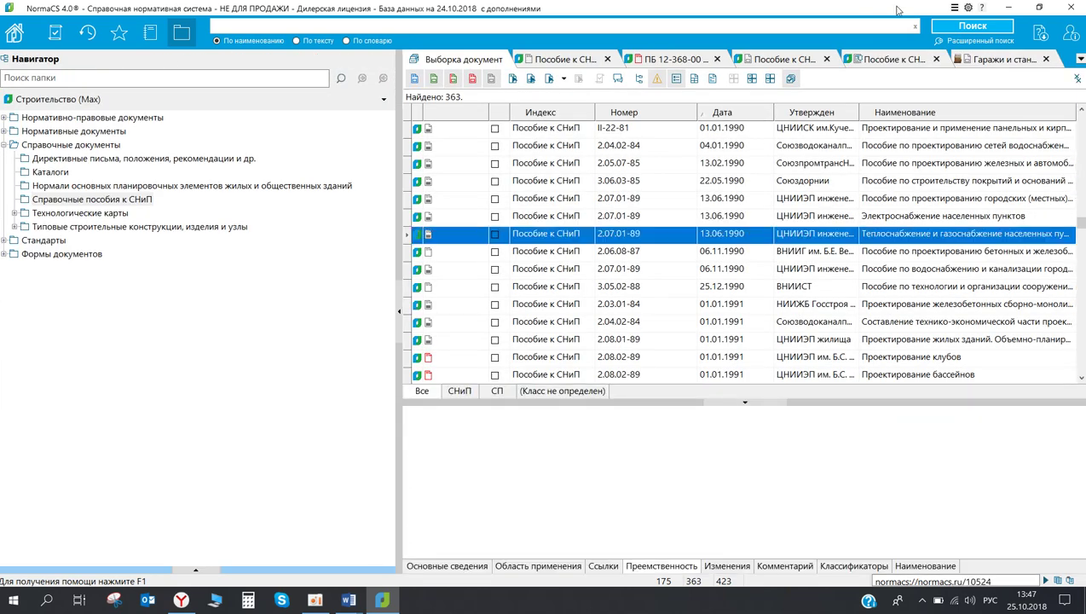
{"action": "left_click", "coordinate": [988, 41]}
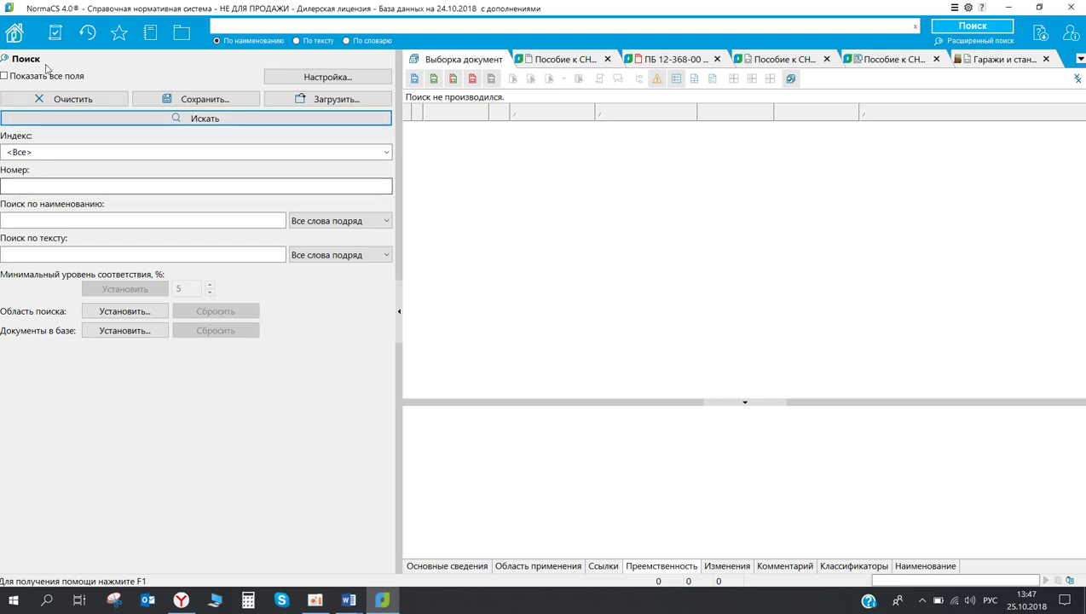
{"action": "left_click", "coordinate": [4, 76]}
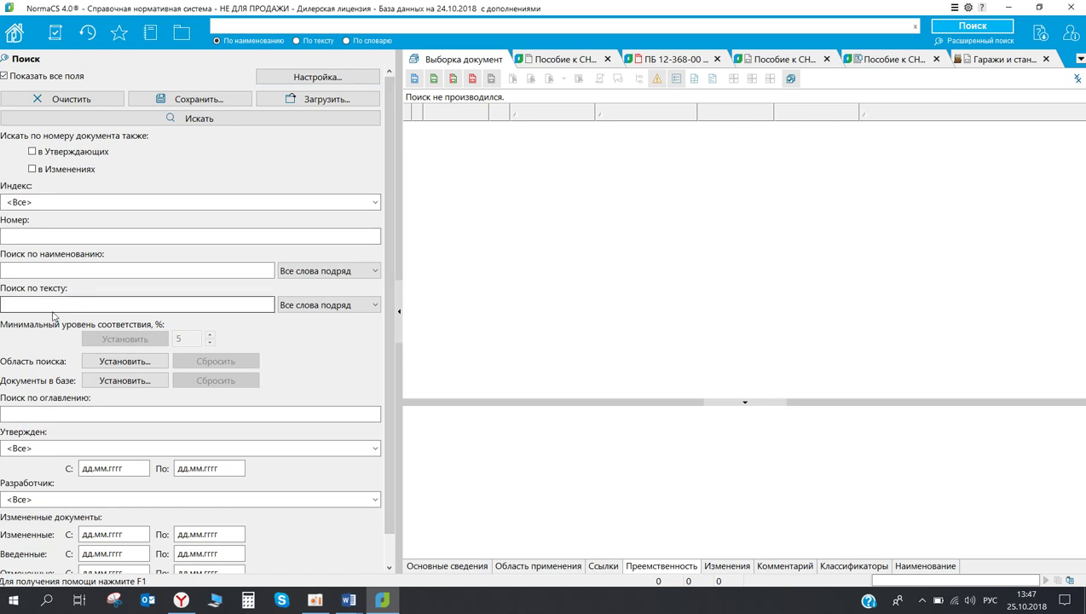
{"action": "scroll", "coordinate": [136, 216], "scroll_direction": "down", "scroll_amount": 1}
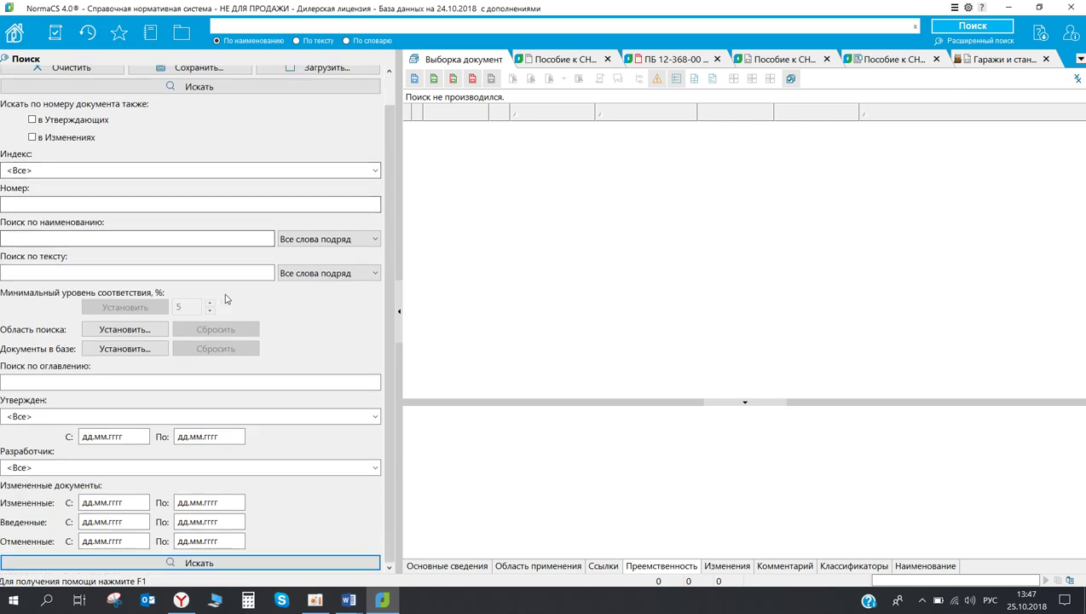
{"action": "scroll", "coordinate": [233, 297], "scroll_direction": "up", "scroll_amount": 1}
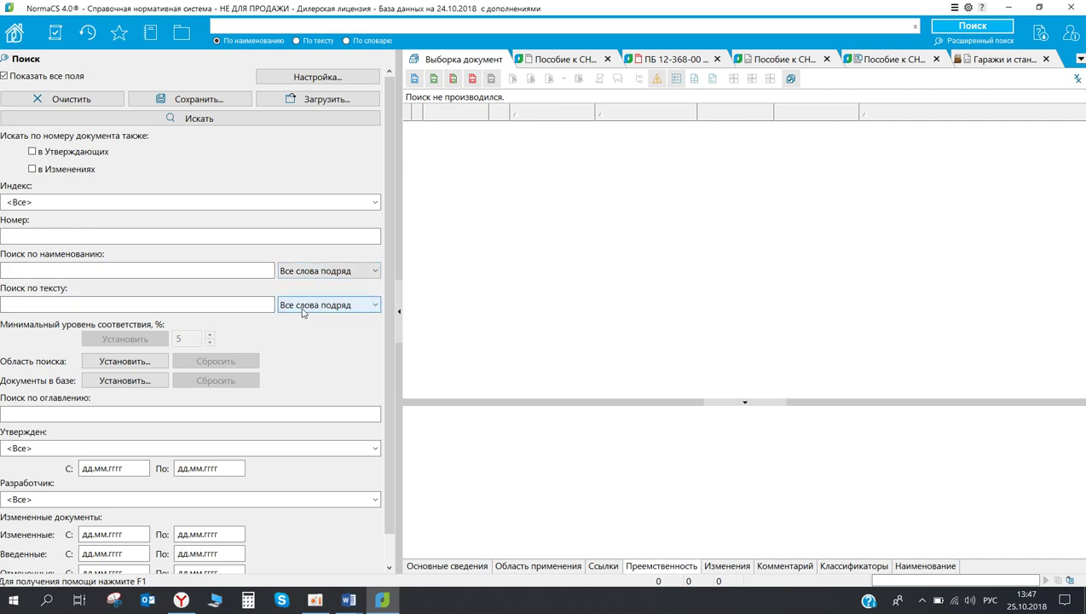
- Search document texts for "прогрессирующее разрушение" with the matching mode "Все слова подряд"
{"action": "left_click", "coordinate": [228, 308]}
{"action": "type", "text": "пр"}
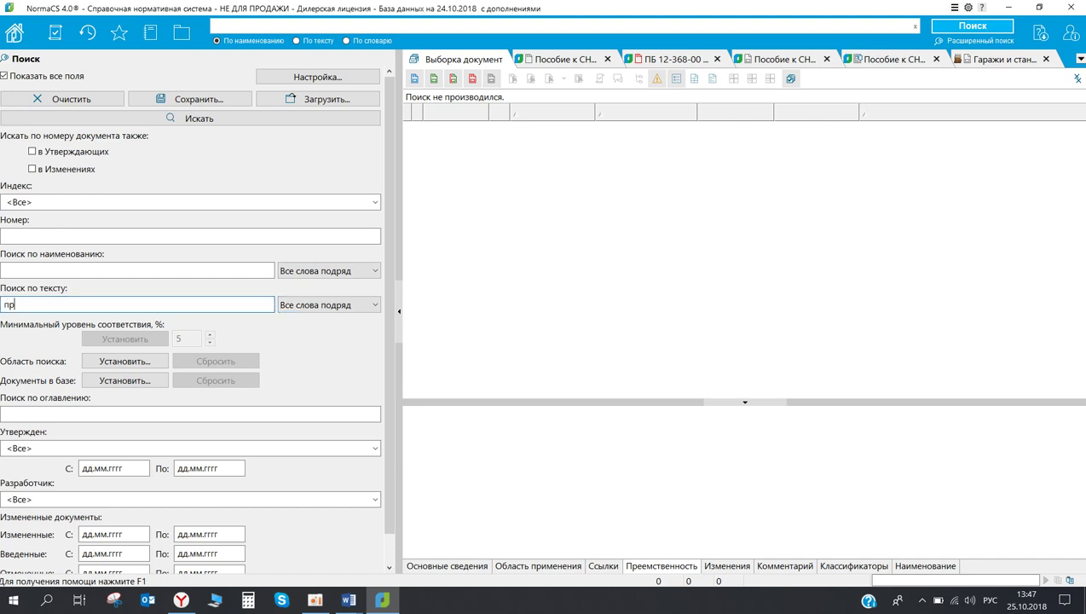
{"action": "type", "text": "о"}
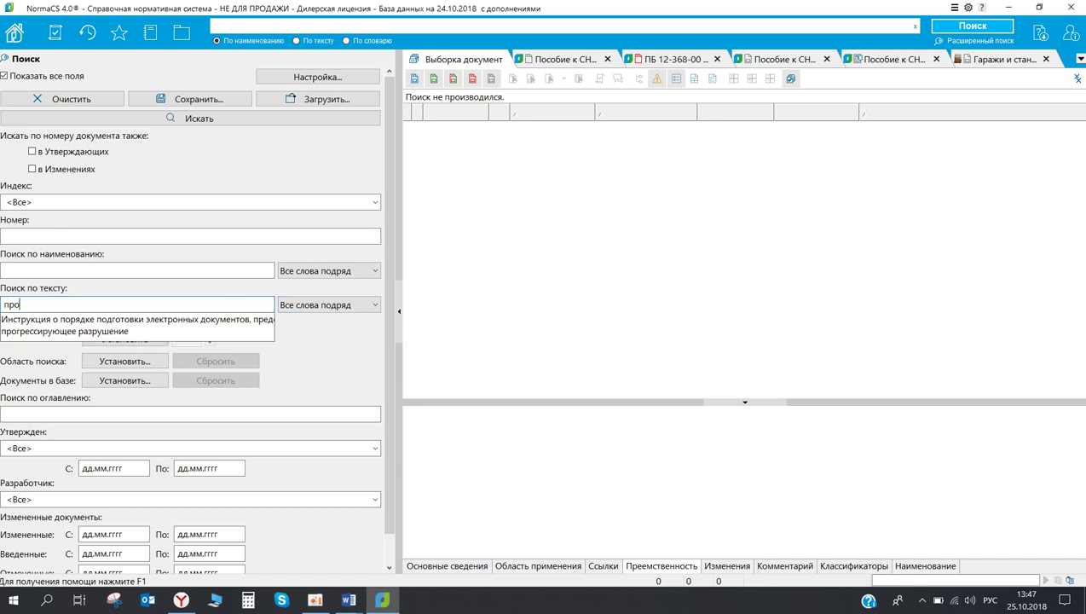
{"action": "left_click", "coordinate": [125, 332]}
{"action": "left_click", "coordinate": [345, 306]}
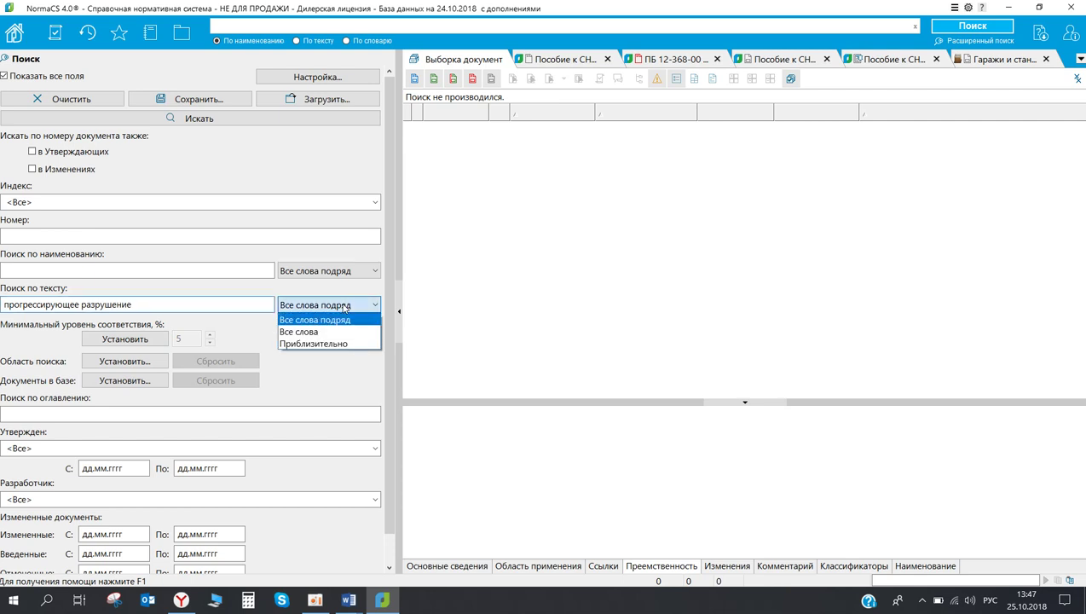
{"action": "left_click", "coordinate": [338, 321]}
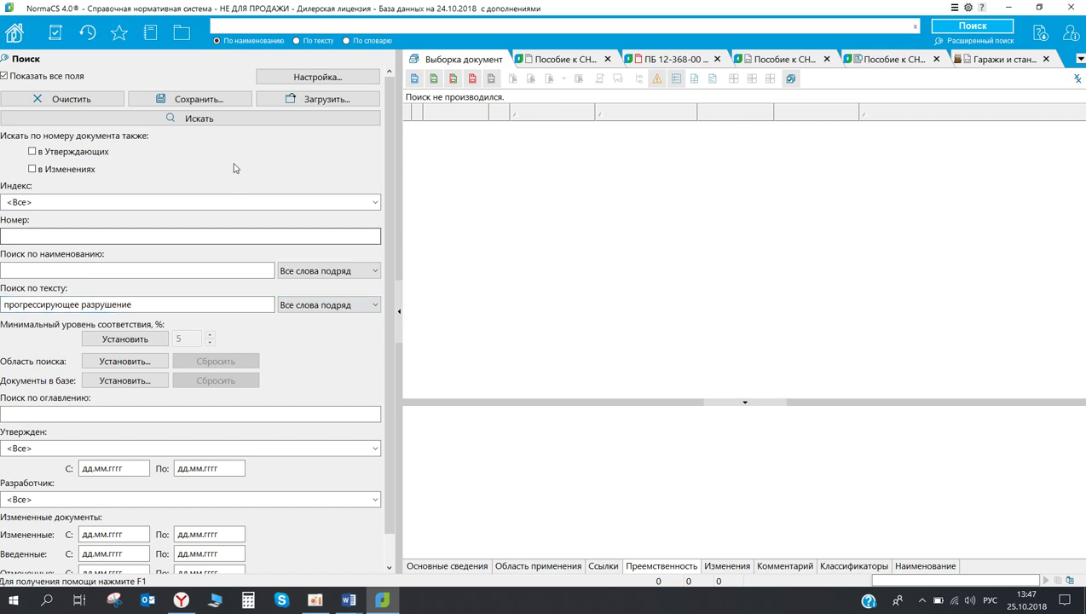
{"action": "left_click", "coordinate": [234, 120]}
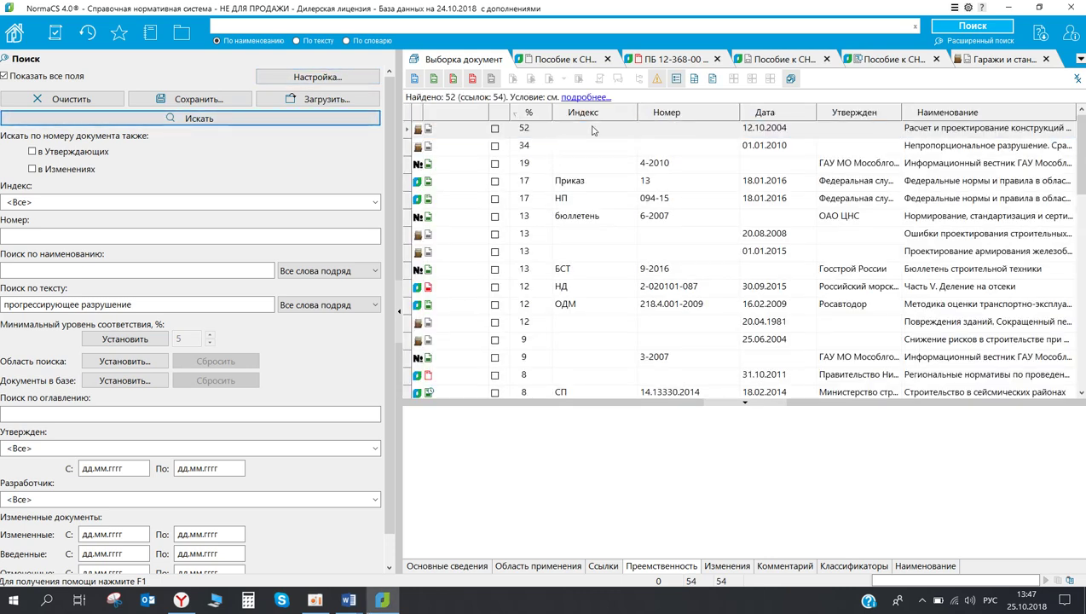
- Open the first found document, "Расчет и проектирование конструкций высотных зданий", and fit its pages to the window width
{"action": "left_click", "coordinate": [678, 130]}
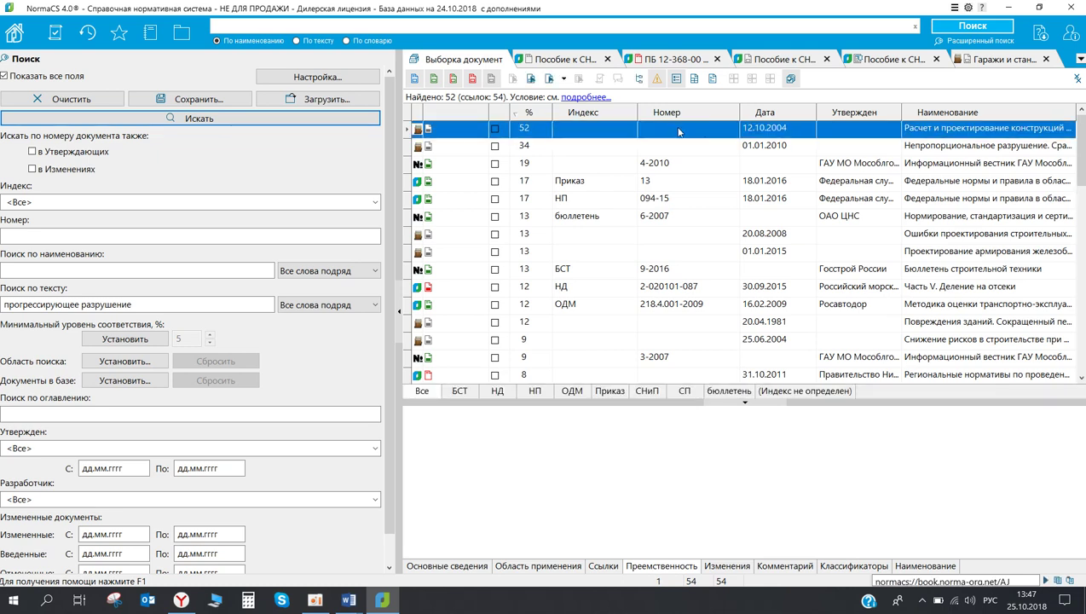
{"action": "double_click", "coordinate": [607, 133]}
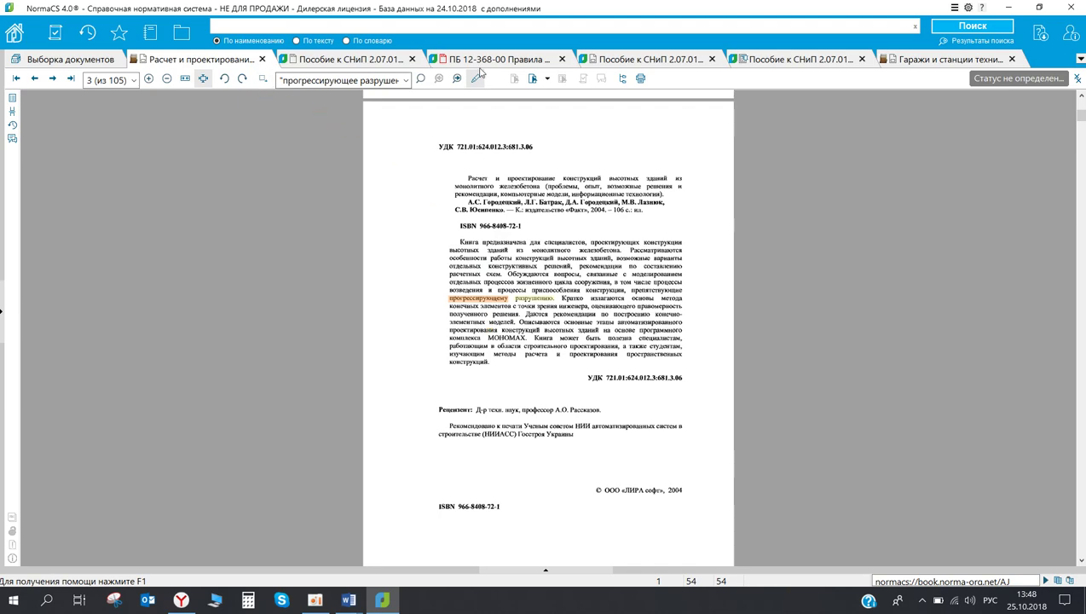
{"action": "left_click", "coordinate": [185, 79]}
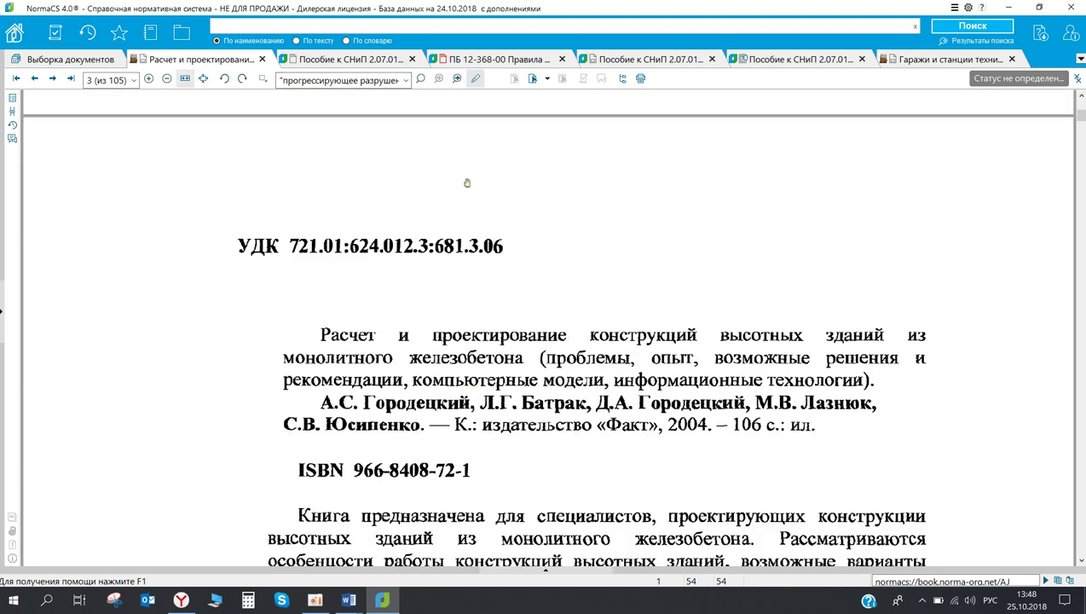
- Step forward through the matches of "прогрессирующее разрушение" in the opened book and return to the search results
{"action": "left_click", "coordinate": [457, 79]}
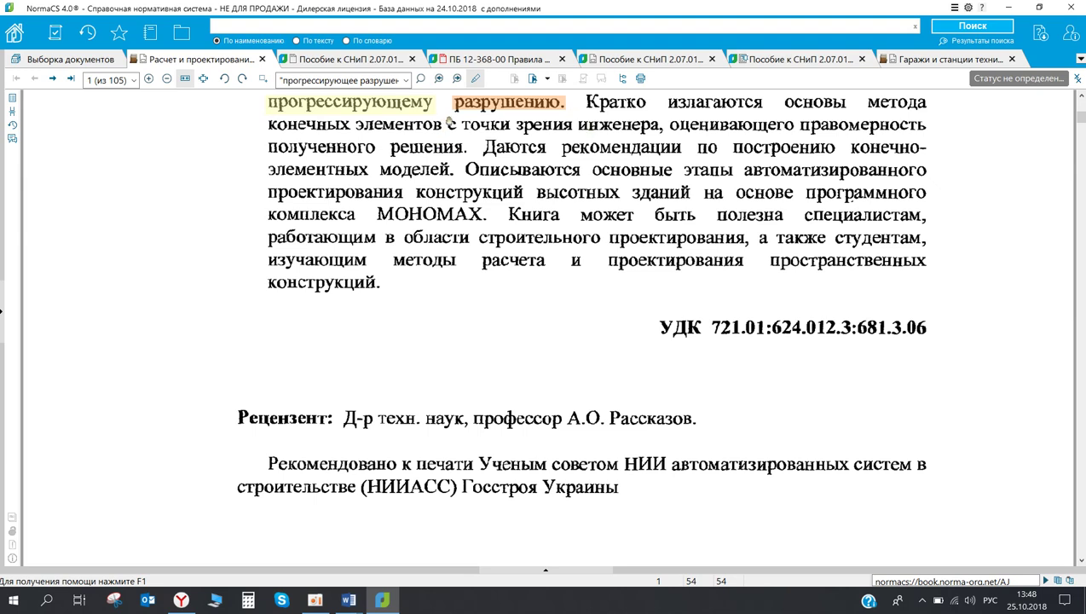
{"action": "scroll", "coordinate": [449, 136], "scroll_direction": "up", "scroll_amount": 3}
{"action": "left_click", "coordinate": [457, 80]}
{"action": "left_click", "coordinate": [457, 79]}
{"action": "left_click", "coordinate": [459, 79]}
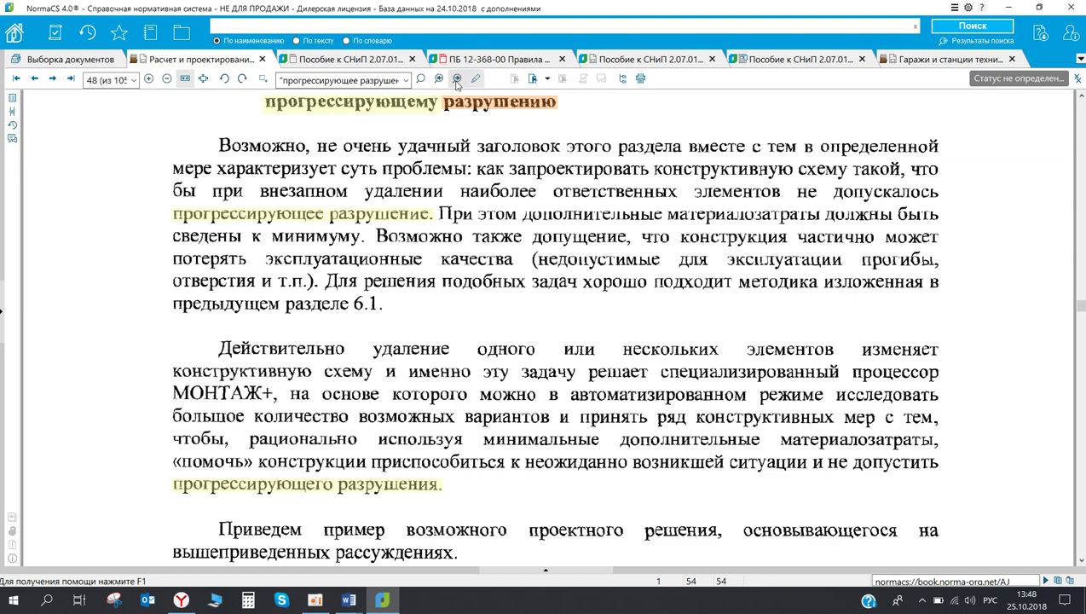
{"action": "left_click", "coordinate": [457, 79]}
{"action": "left_click", "coordinate": [456, 79]}
{"action": "left_click", "coordinate": [457, 79]}
{"action": "left_click", "coordinate": [457, 79]}
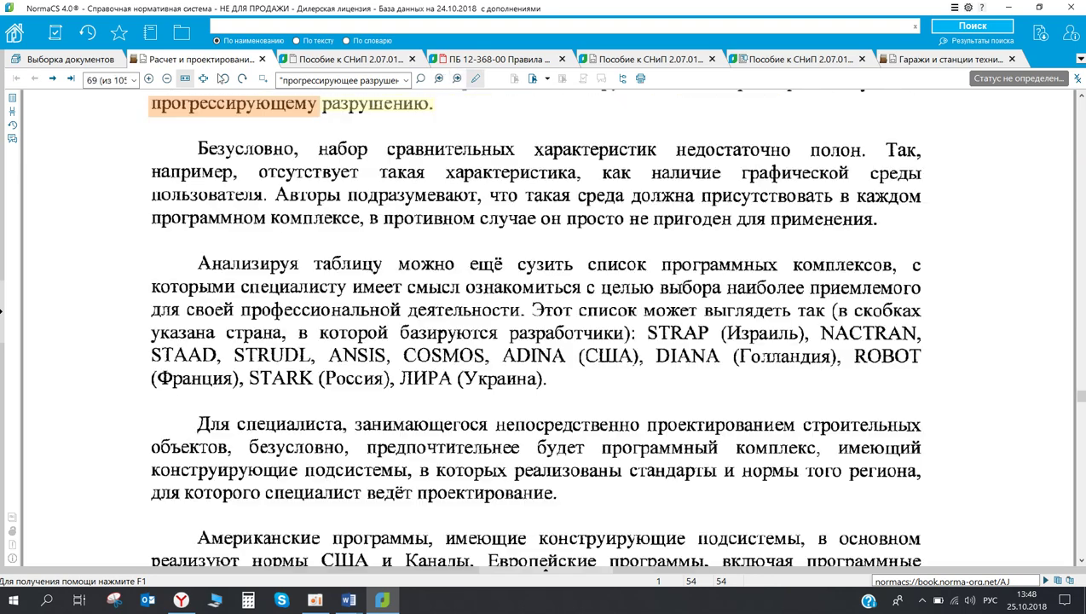
{"action": "left_click", "coordinate": [83, 59]}
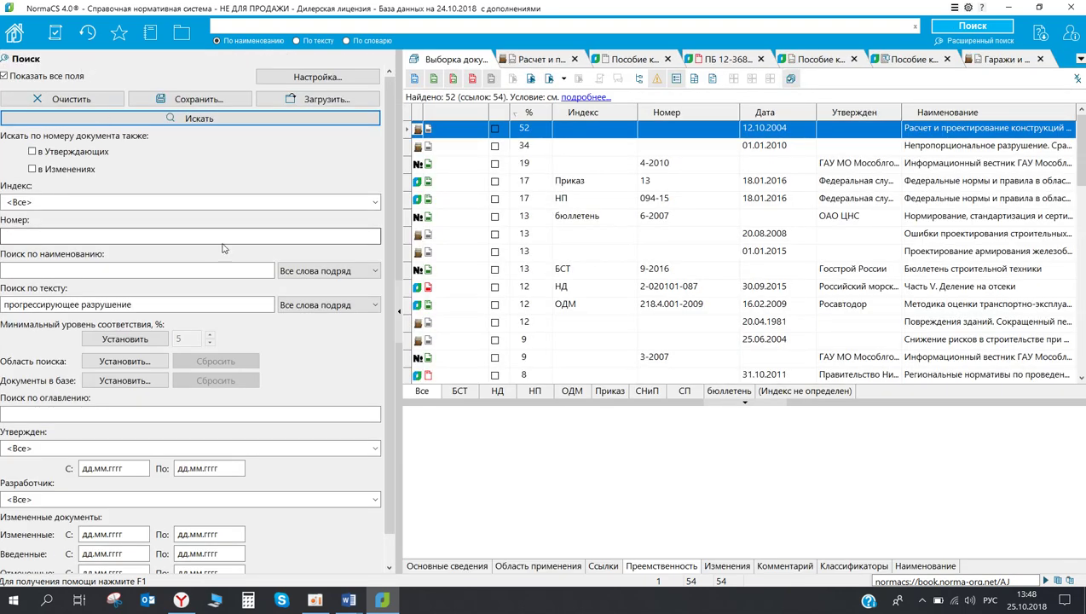
- Try to restrict the search area to the classifier section "Техническая библиотека"
{"action": "scroll", "coordinate": [219, 260], "scroll_direction": "down", "scroll_amount": 1}
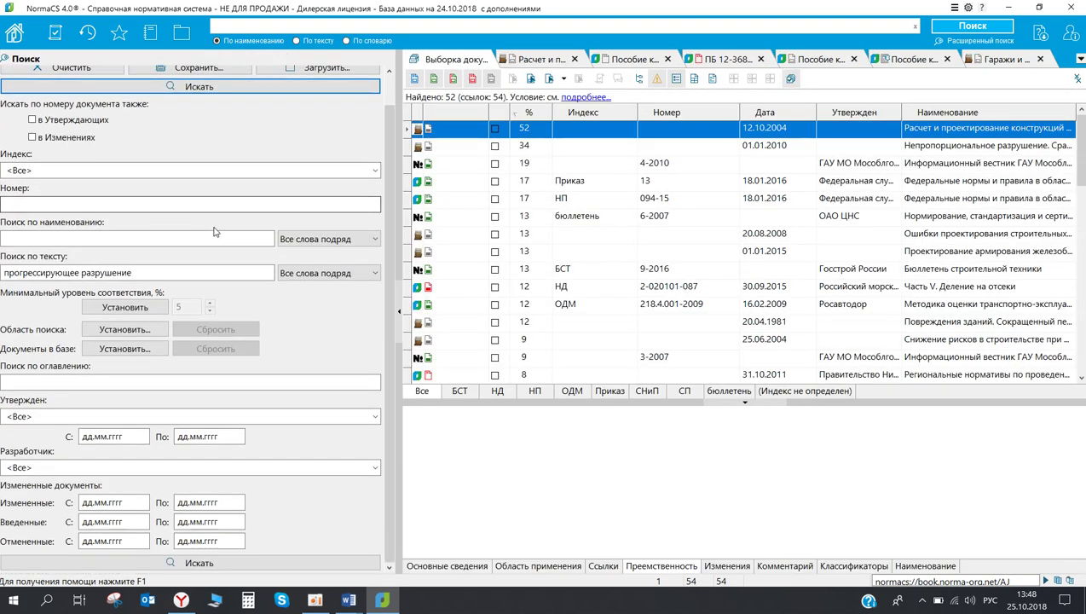
{"action": "left_click", "coordinate": [126, 329]}
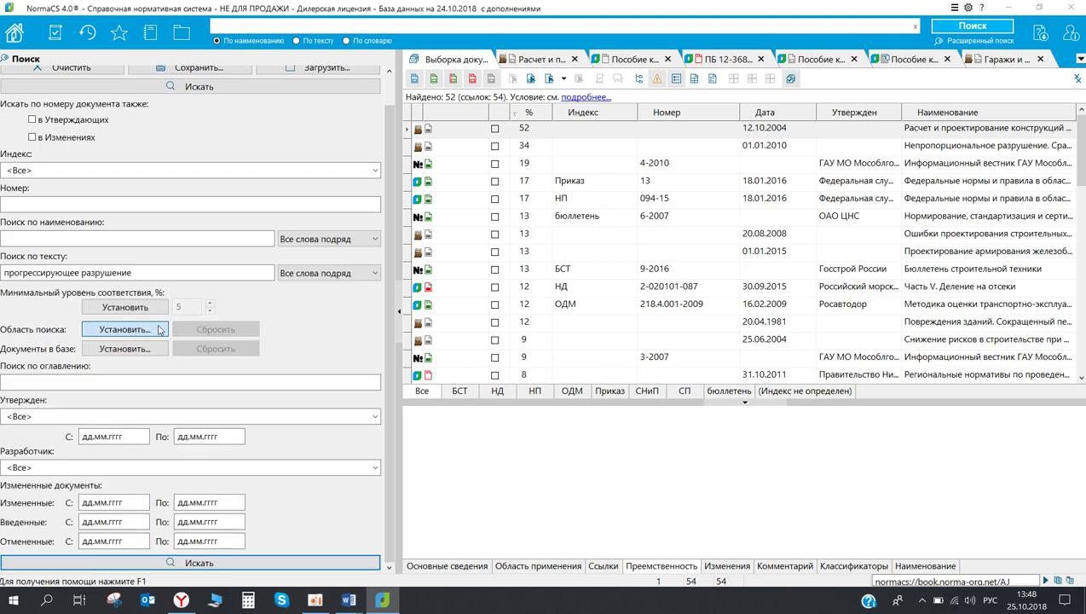
{"action": "left_click", "coordinate": [386, 389]}
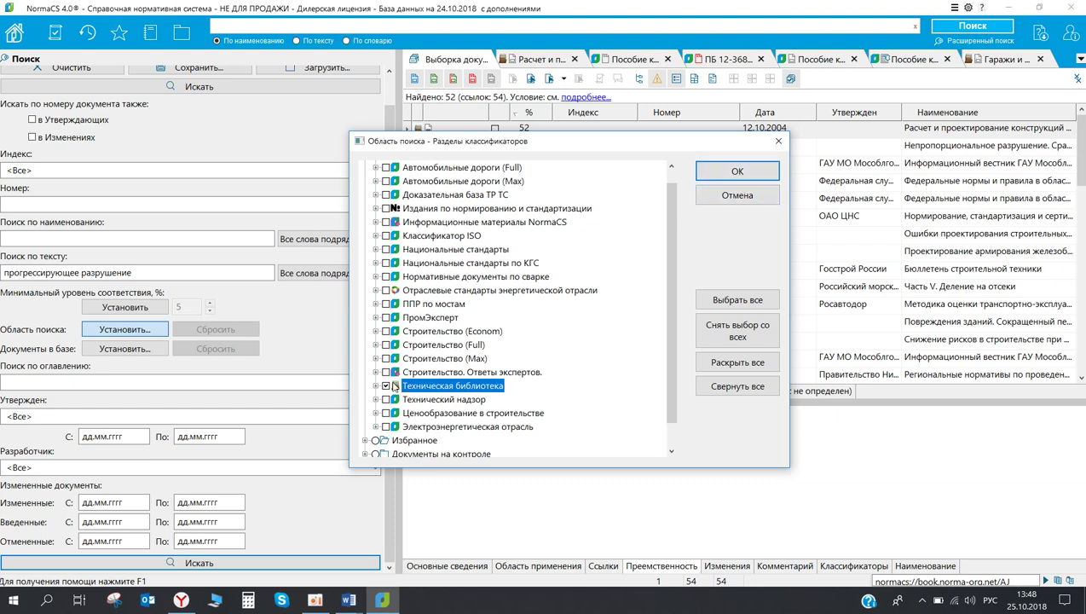
{"action": "left_click", "coordinate": [729, 174]}
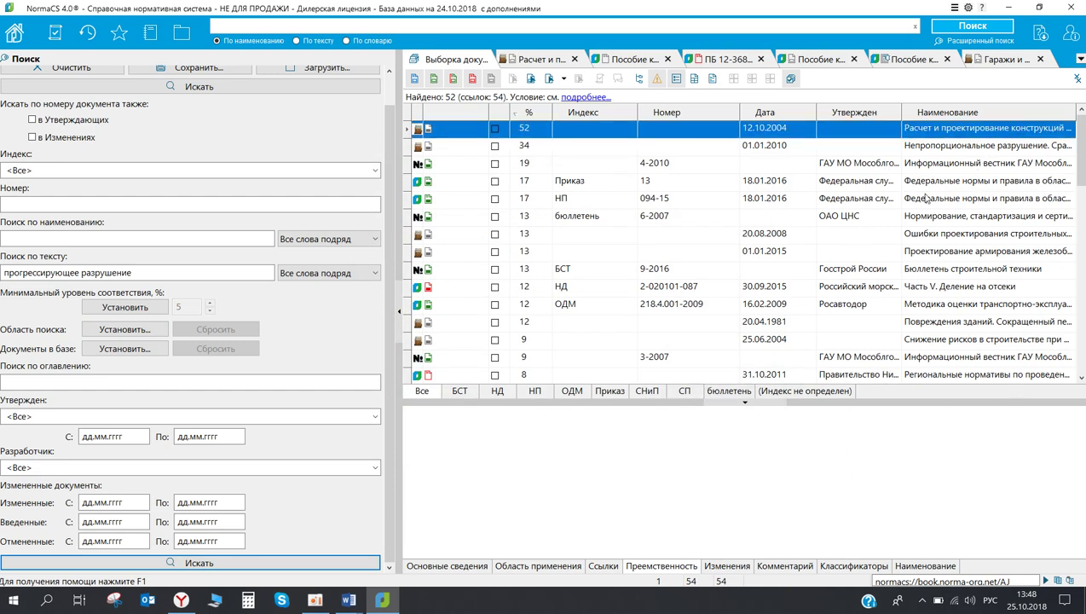
- Widen the results' Наименование column, collapse the search form and select the book "Непропорциональное разрушение. Сравнение методов расчета"
{"action": "left_click_drag", "start_coordinate": [901, 112], "coordinate": [868, 116]}
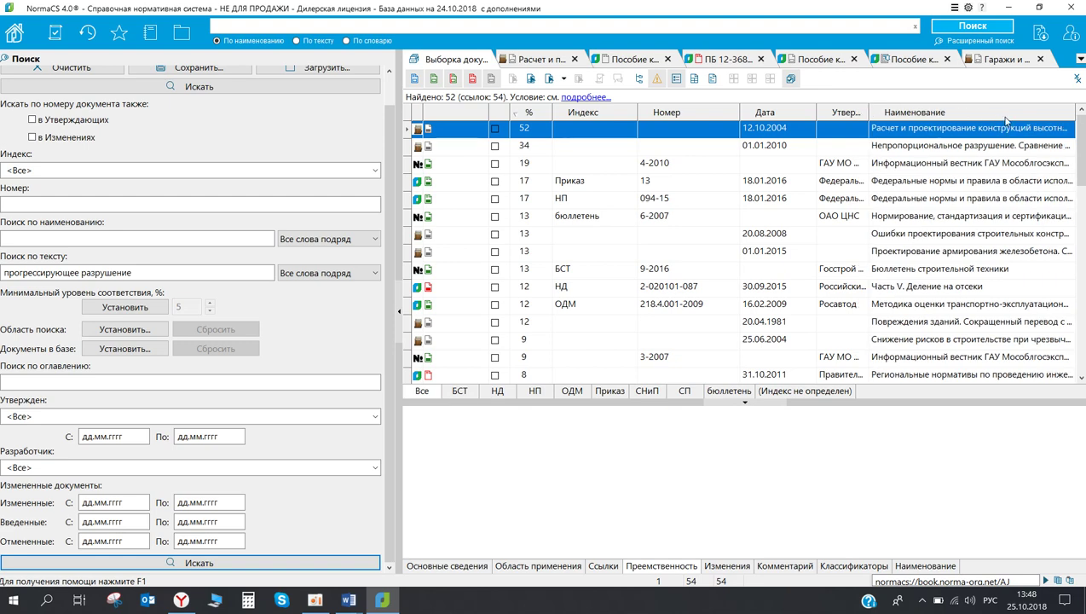
{"action": "left_click", "coordinate": [398, 312]}
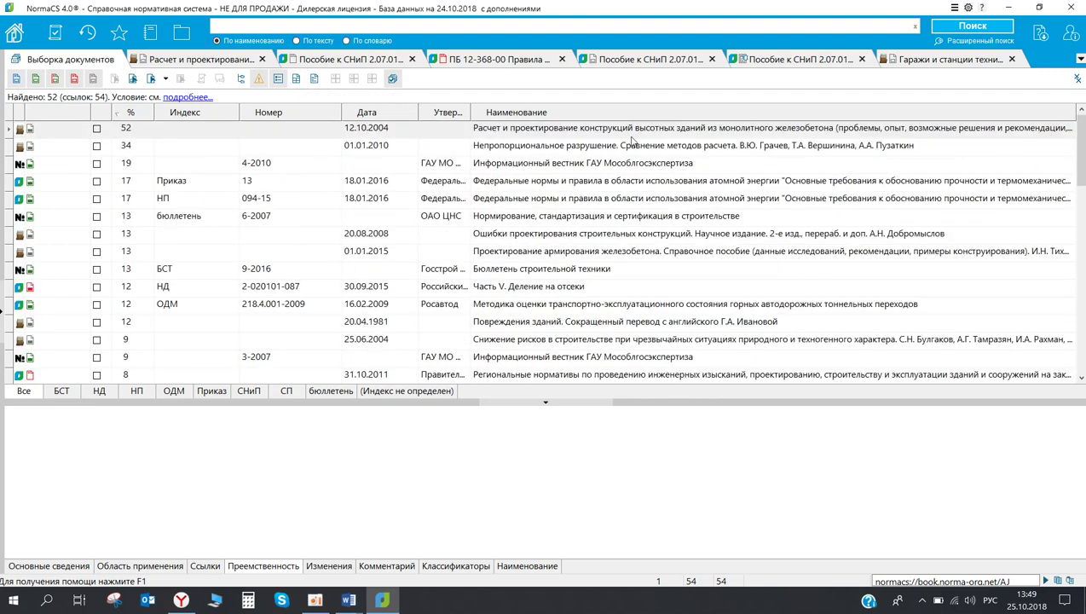
{"action": "left_click", "coordinate": [910, 145]}
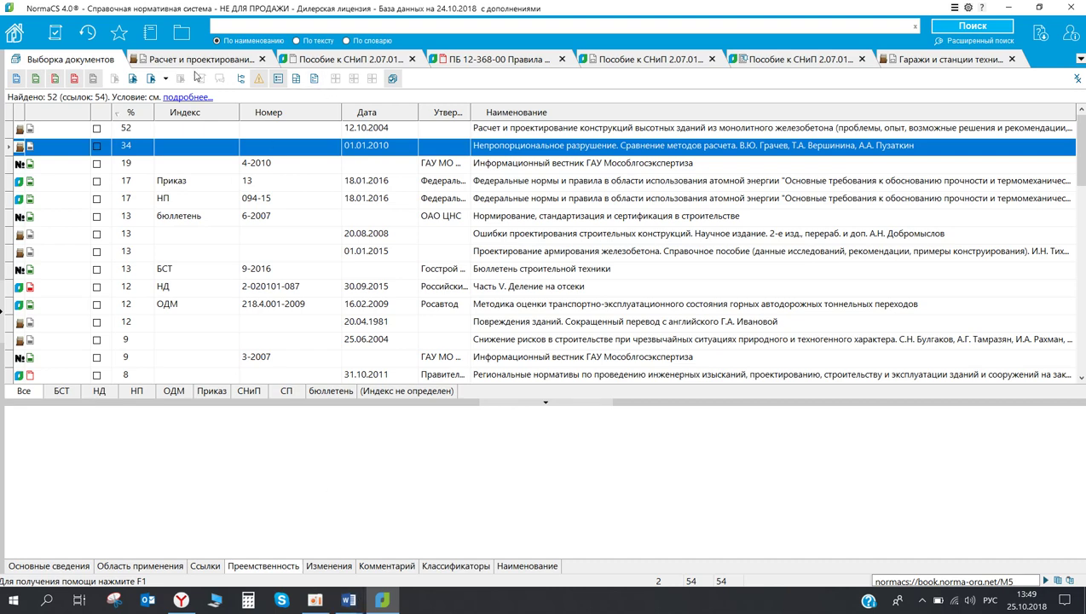
- Reopen the advanced search form and filter the Разработчик list by "мчс"
{"action": "left_click", "coordinate": [951, 42]}
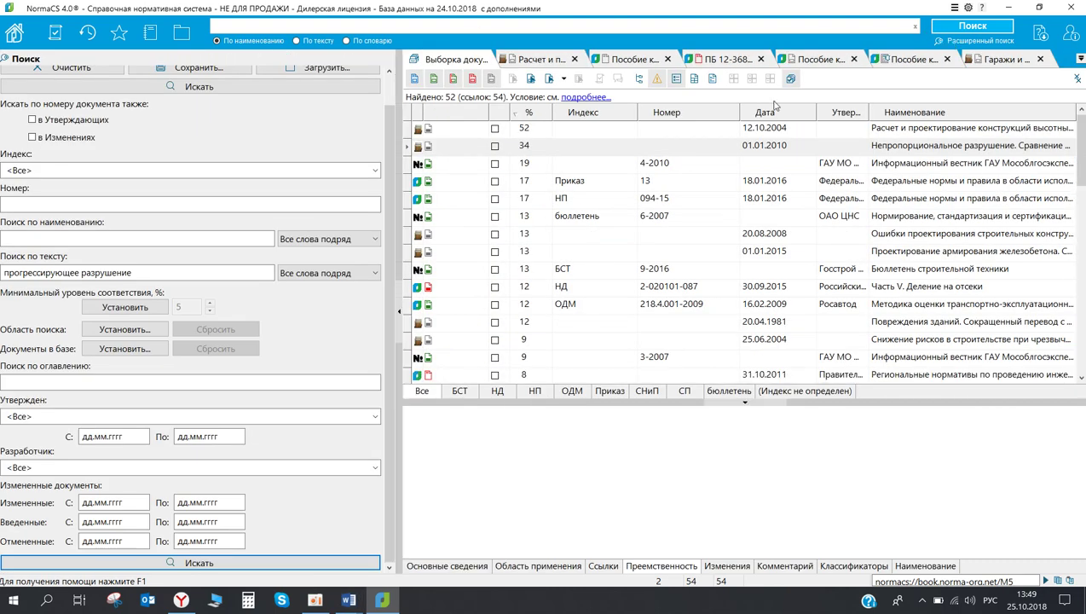
{"action": "left_click", "coordinate": [58, 417]}
{"action": "left_click", "coordinate": [45, 466]}
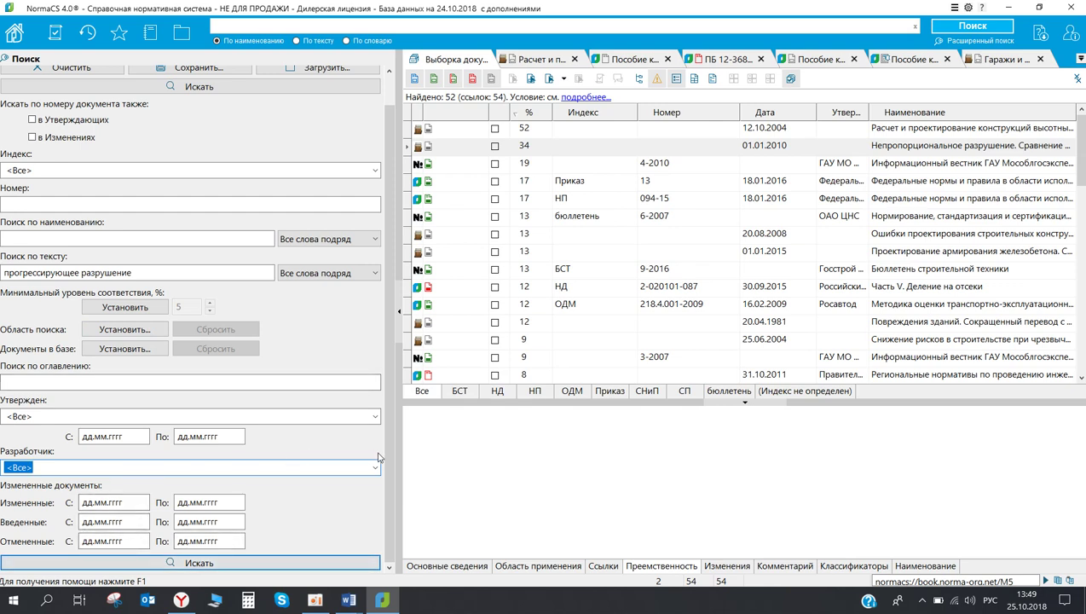
{"action": "key", "text": "BackSpace"}
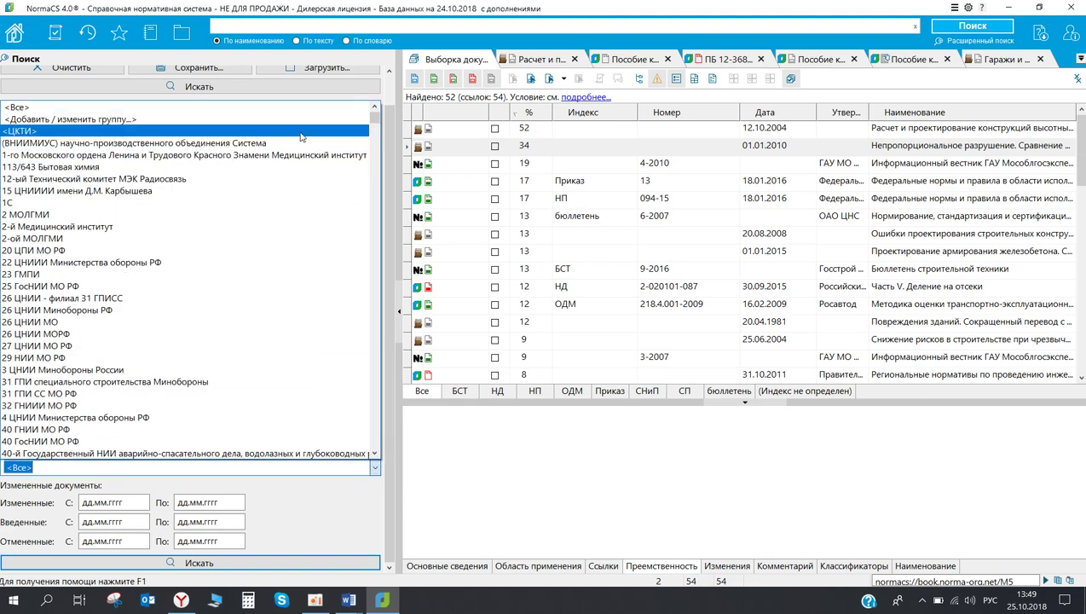
{"action": "left_click", "coordinate": [442, 483]}
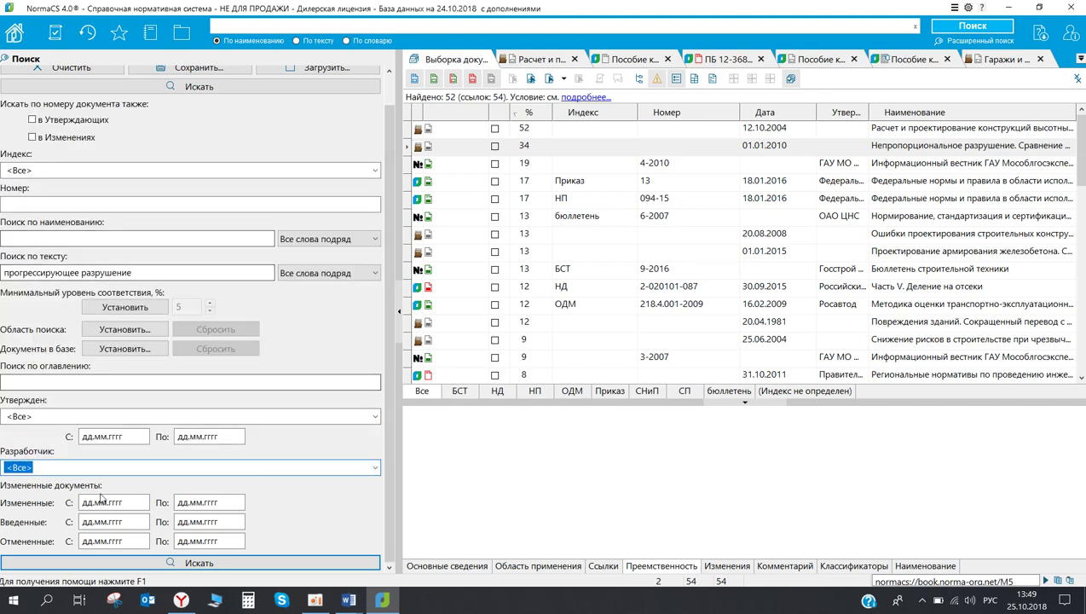
{"action": "key", "text": "BackSpace"}
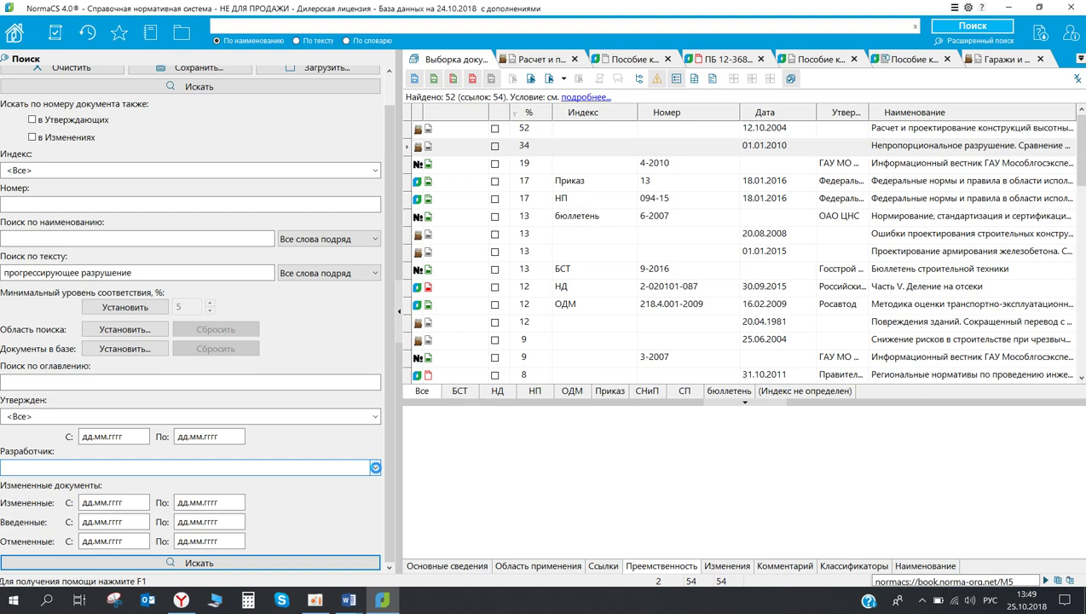
{"action": "left_click", "coordinate": [375, 467]}
{"action": "type", "text": "мчс"}
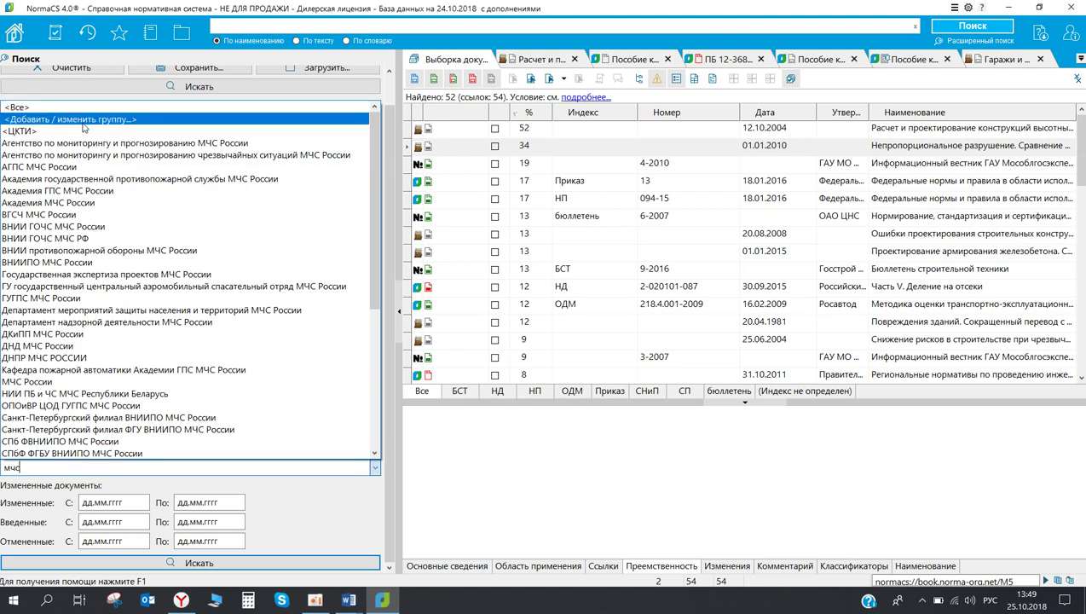
- Start adding a developer group, filter the organisations by "мчс" and add all the matching ones to the group
{"action": "left_click", "coordinate": [82, 109]}
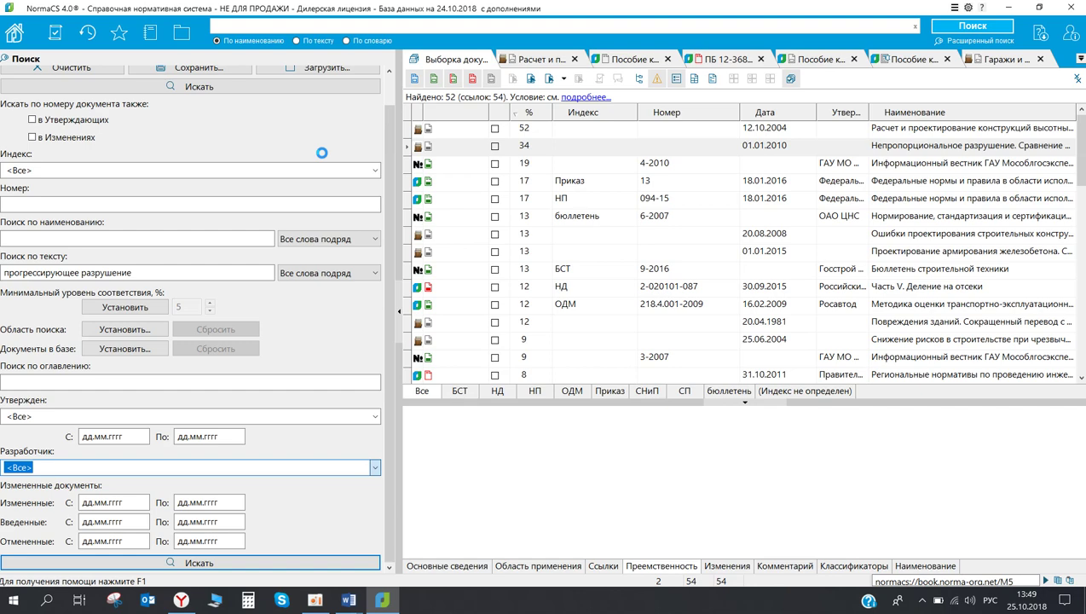
{"action": "type", "text": "мчс"}
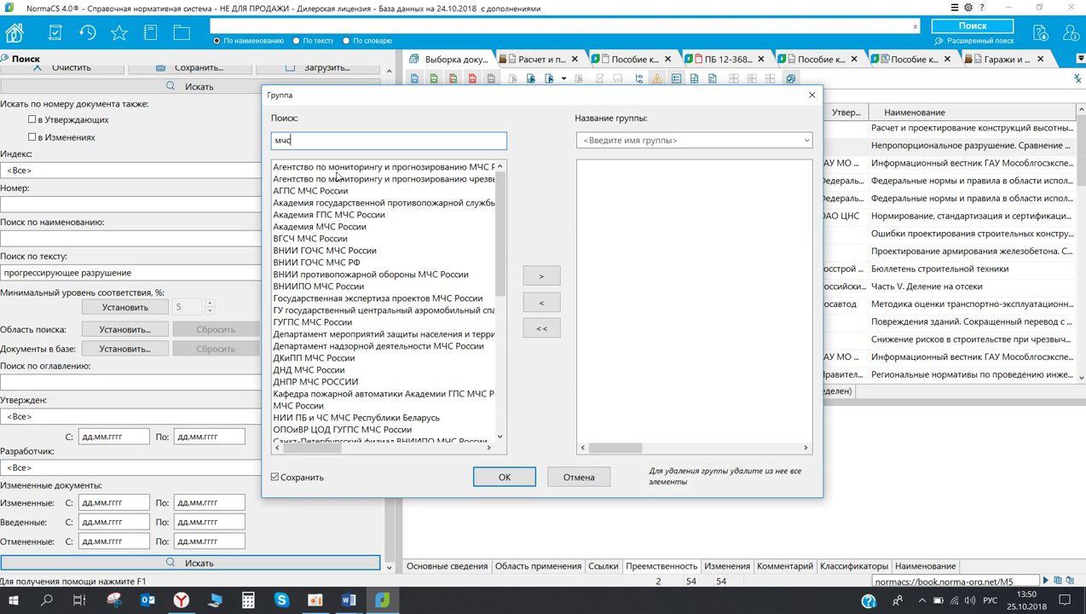
{"action": "left_click_drag", "start_coordinate": [503, 219], "coordinate": [374, 209]}
{"action": "left_click", "coordinate": [380, 170]}
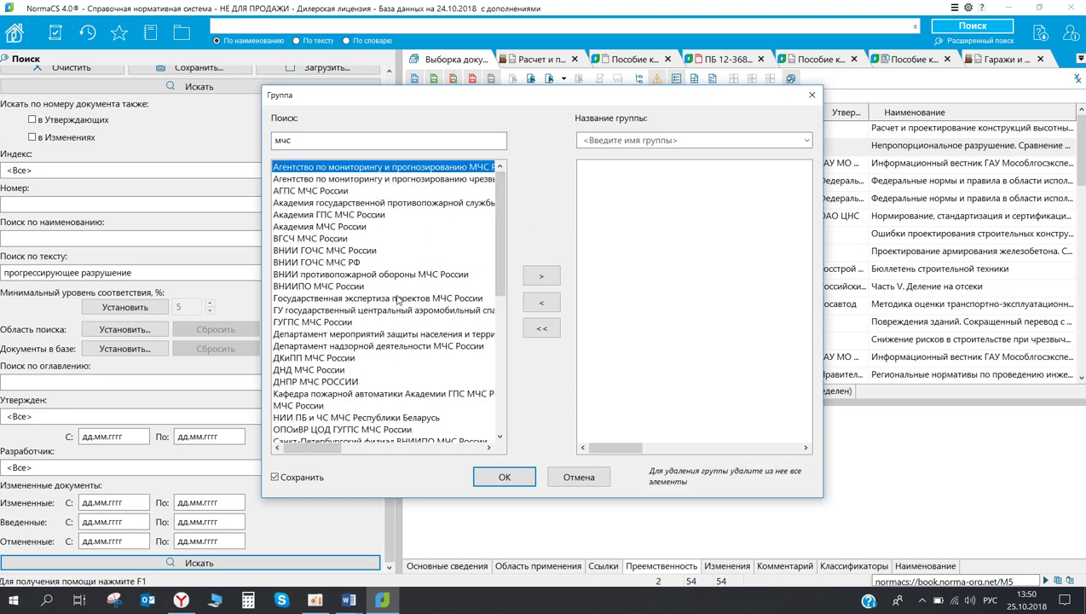
{"action": "scroll", "coordinate": [397, 304], "scroll_direction": "down", "scroll_amount": 7}
{"action": "scroll", "coordinate": [380, 418], "scroll_direction": "down", "scroll_amount": 2}
{"action": "left_click", "coordinate": [348, 431], "text": "shift"}
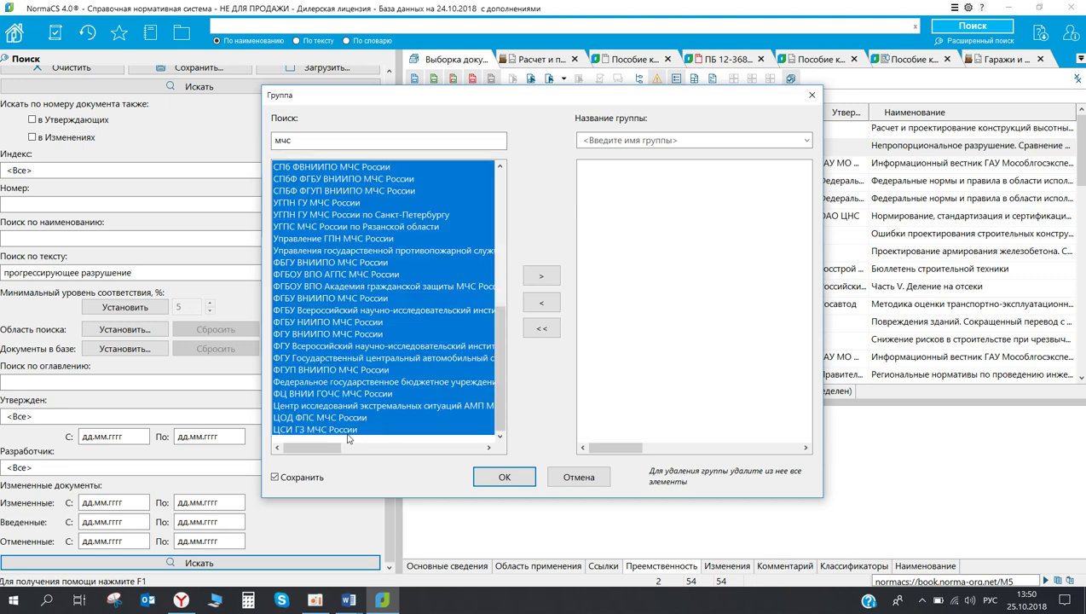
{"action": "left_click", "coordinate": [541, 275]}
- Name the developer group "мчс", save it and choose it as the Разработчик search condition
{"action": "left_click", "coordinate": [652, 139]}
{"action": "type", "text": "мчс"}
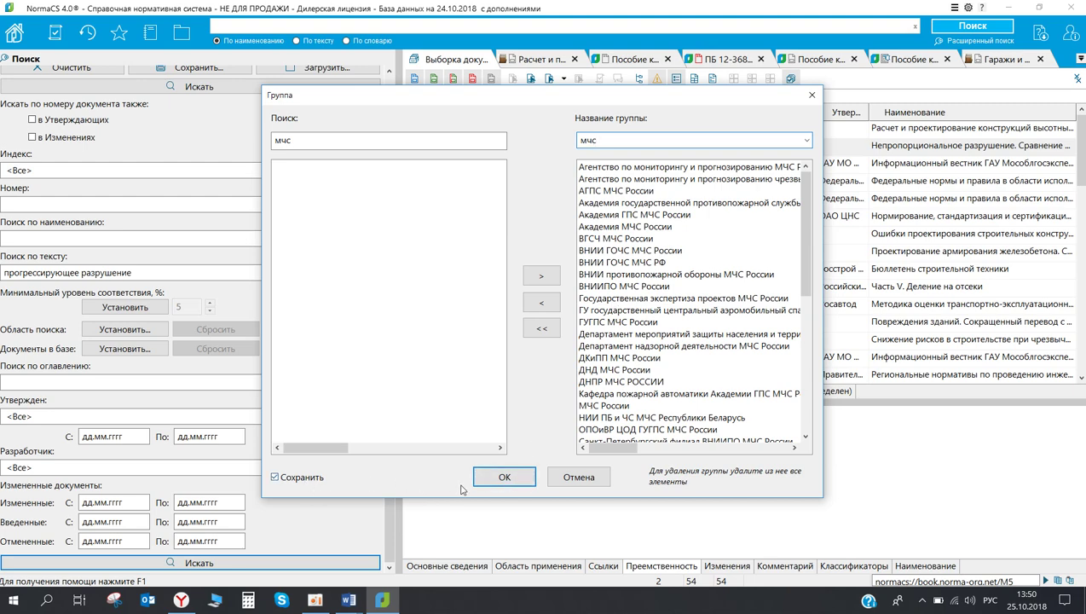
{"action": "left_click", "coordinate": [505, 479]}
{"action": "left_click", "coordinate": [427, 295]}
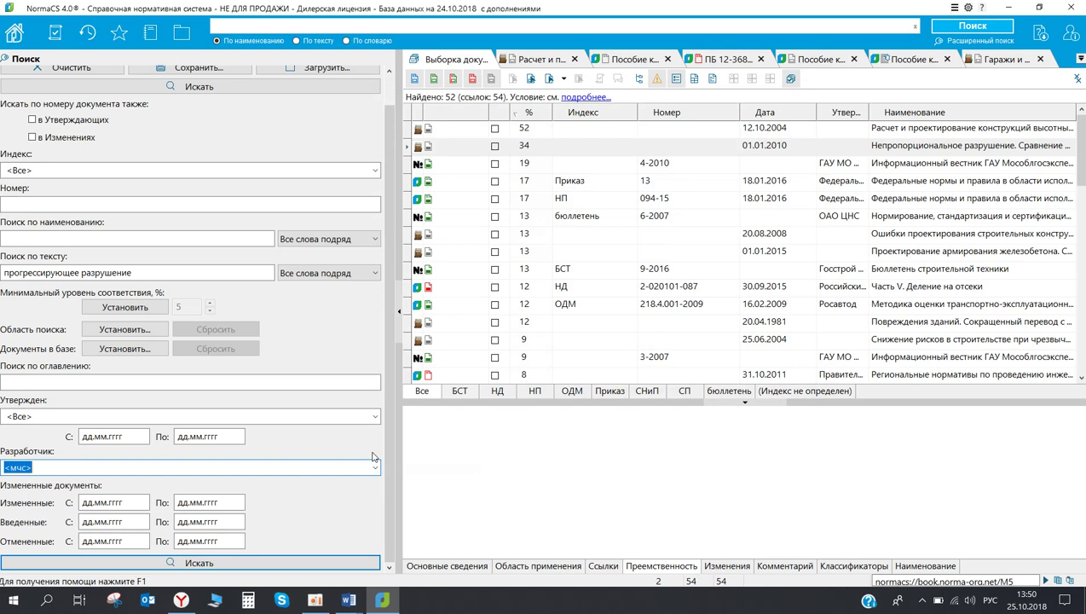
{"action": "left_click", "coordinate": [375, 467]}
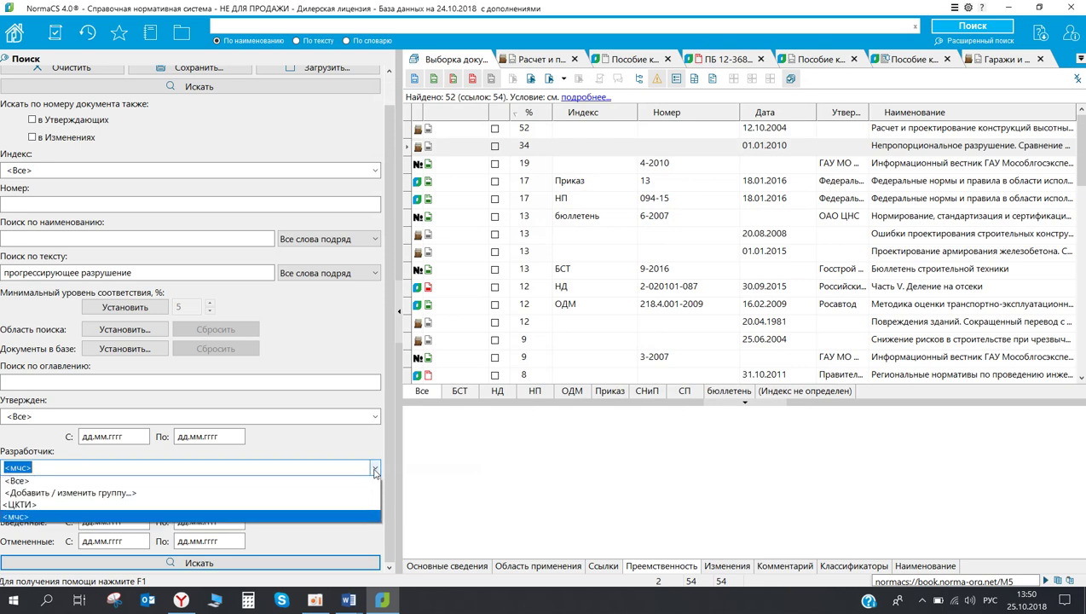
{"action": "left_click", "coordinate": [23, 520]}
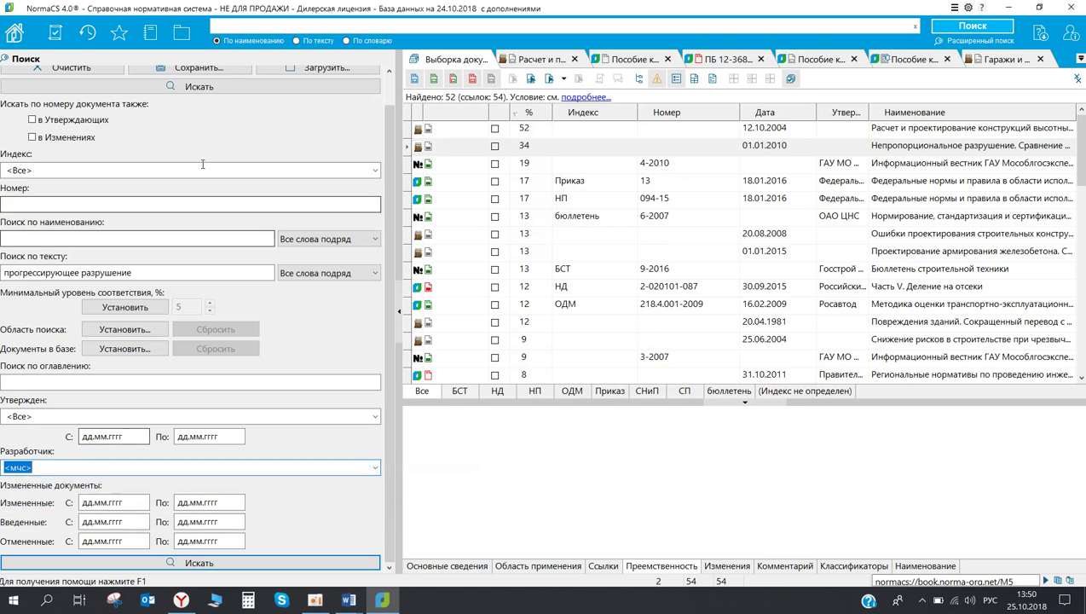
- Run the search with the "мчс" developer group, clear the text condition and search again by developer alone
{"action": "left_click", "coordinate": [234, 85]}
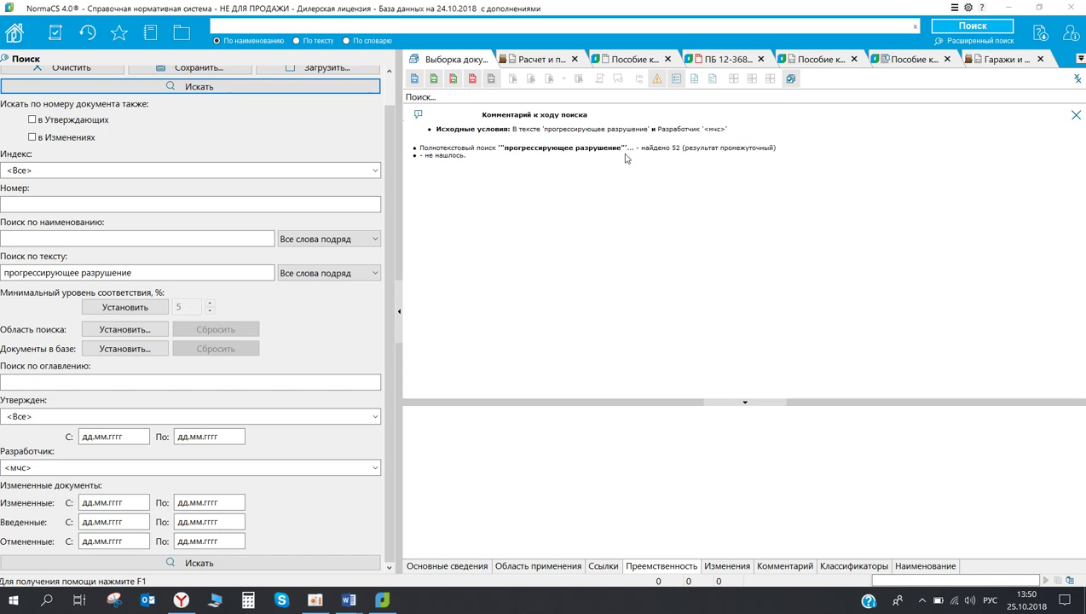
{"action": "left_click", "coordinate": [137, 275]}
{"action": "key", "text": "ctrl+a"}
{"action": "key", "text": "BackSpace"}
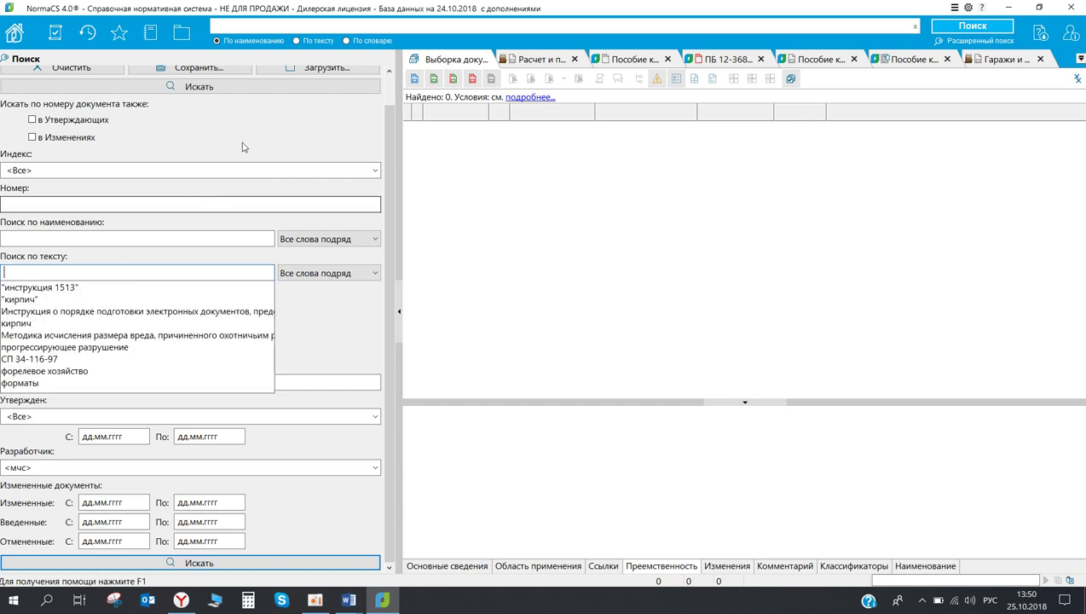
{"action": "left_click", "coordinate": [209, 88]}
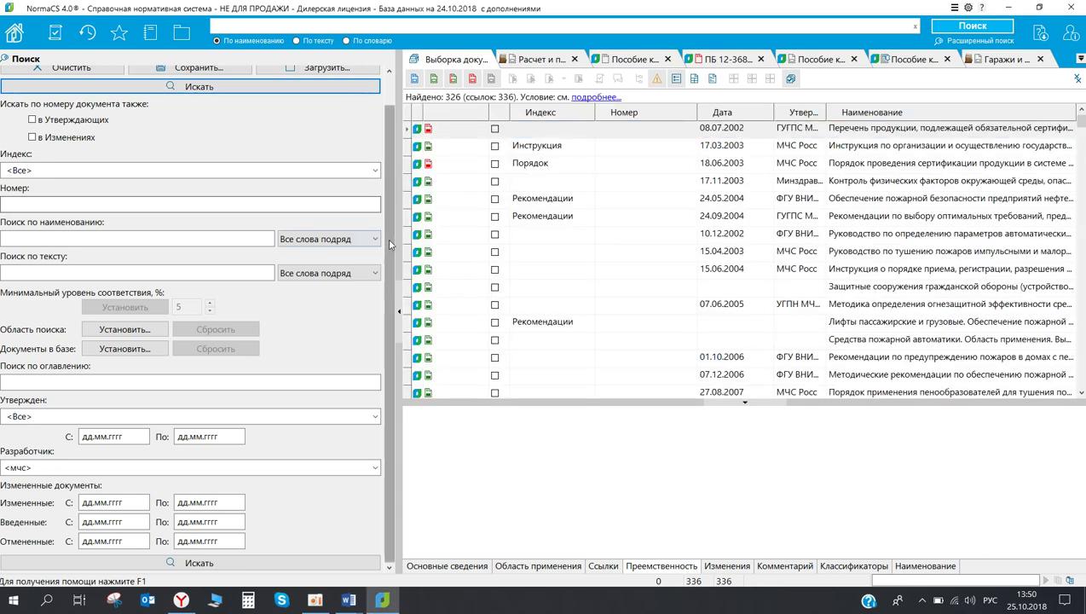
- Examine the document groups offered for the Индекс search condition
{"action": "scroll", "coordinate": [375, 230], "scroll_direction": "up", "scroll_amount": 1}
{"action": "left_click", "coordinate": [375, 201]}
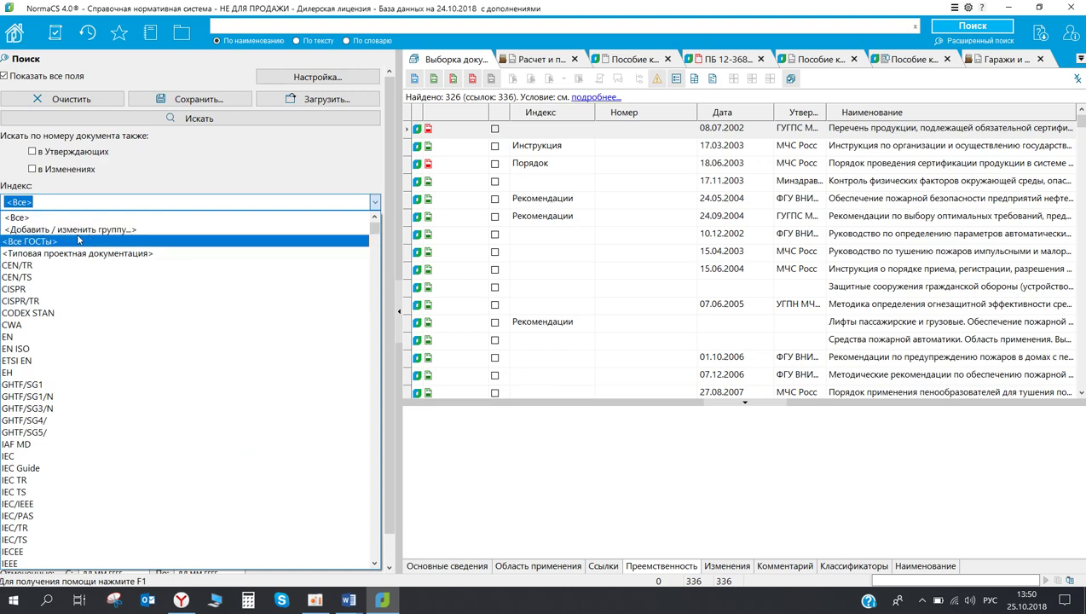
{"action": "left_click", "coordinate": [270, 180]}
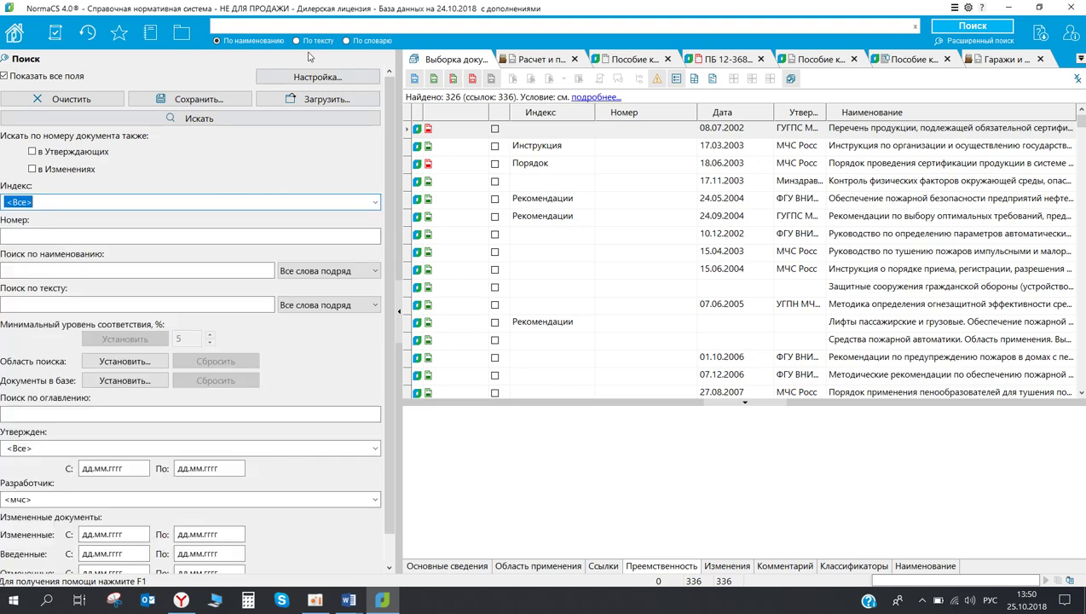
- Open the dictionary of terms (Словарь терминов) and look up "проект"
{"action": "left_click", "coordinate": [149, 36]}
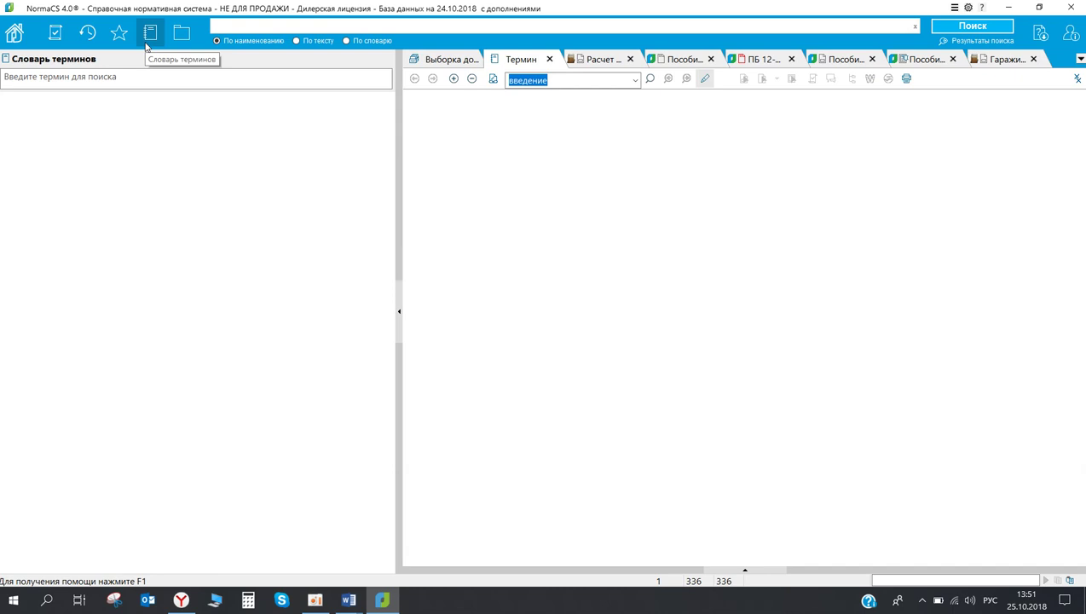
{"action": "left_click", "coordinate": [106, 81]}
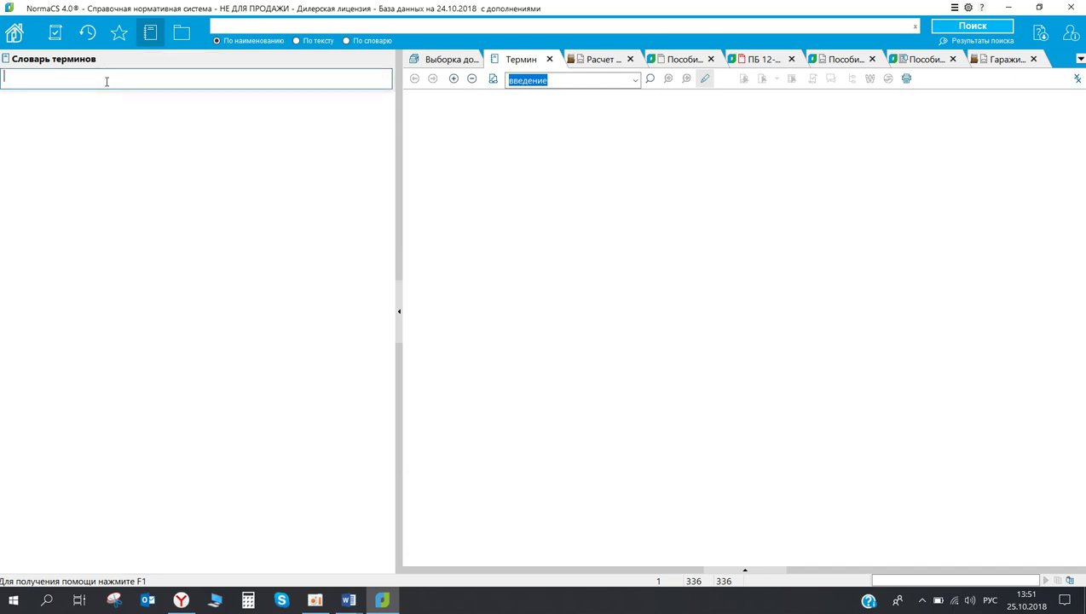
{"action": "type", "text": "порек"}
{"action": "key", "text": "BackSpace"}
{"action": "key", "text": "BackSpace"}
{"action": "key", "text": "BackSpace"}
{"action": "type", "text": "роект"}
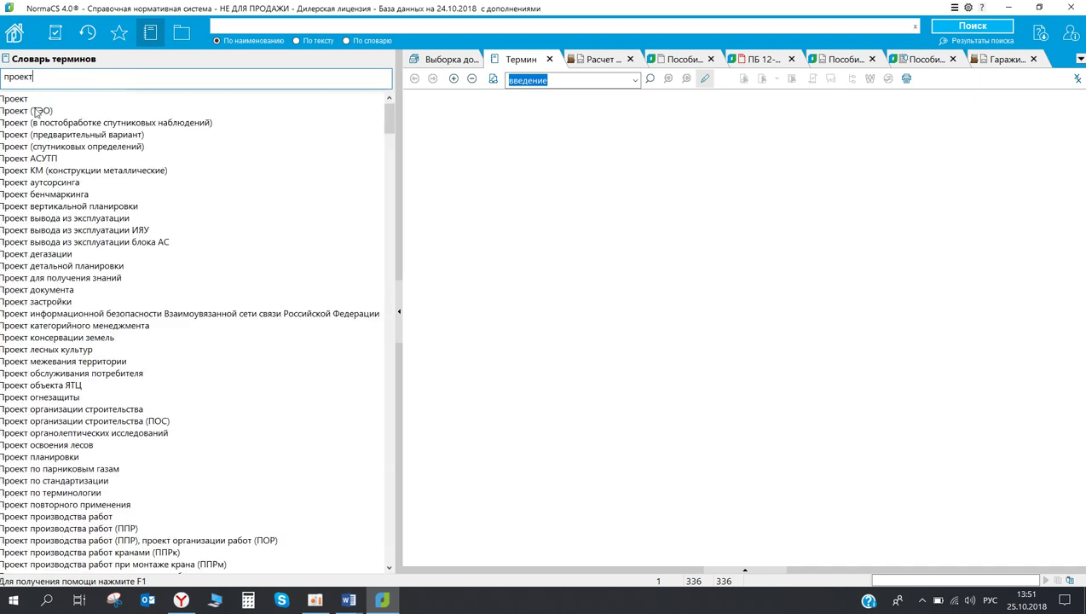
- Browse the found terms and view definitions such as "Проект документа" and "Проект объекта ЯТЦ"
{"action": "scroll", "coordinate": [36, 160], "scroll_direction": "down", "scroll_amount": 8}
{"action": "scroll", "coordinate": [41, 237], "scroll_direction": "down", "scroll_amount": 5}
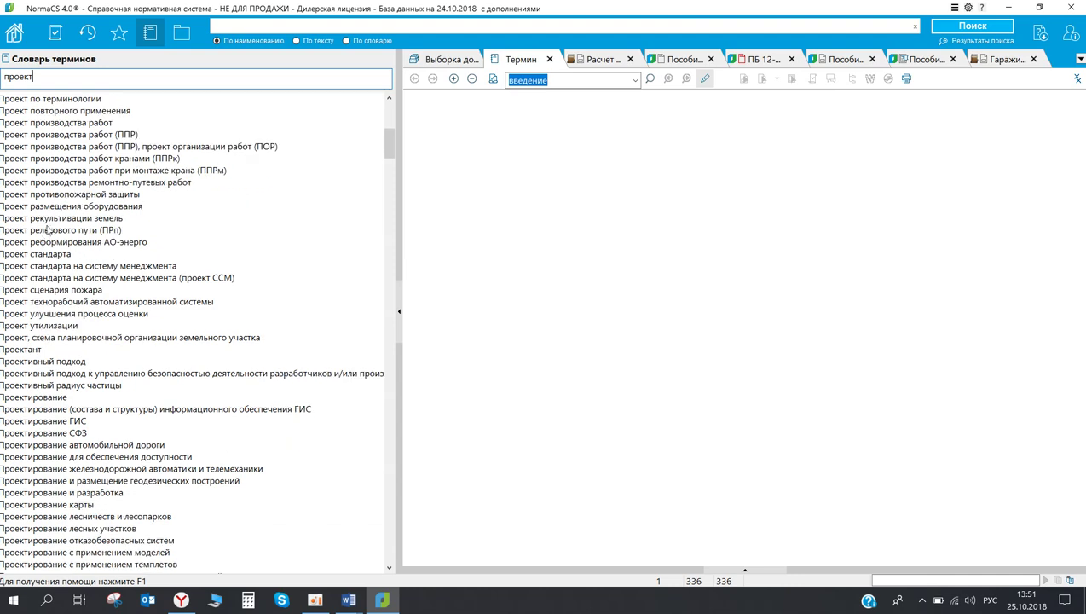
{"action": "scroll", "coordinate": [68, 178], "scroll_direction": "up", "scroll_amount": 4}
{"action": "scroll", "coordinate": [63, 194], "scroll_direction": "up", "scroll_amount": 2}
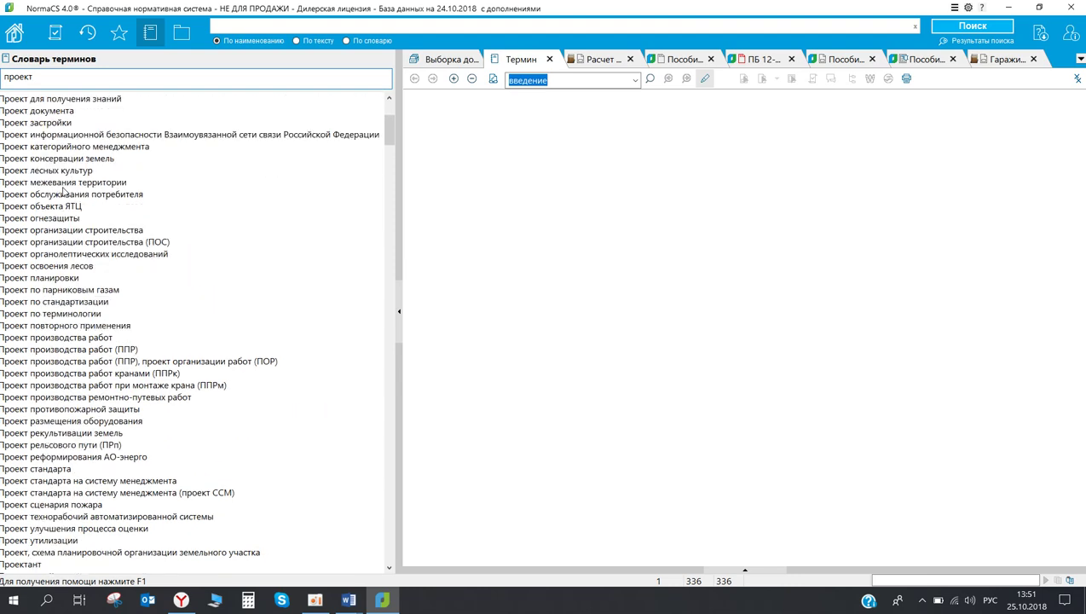
{"action": "left_click", "coordinate": [49, 114]}
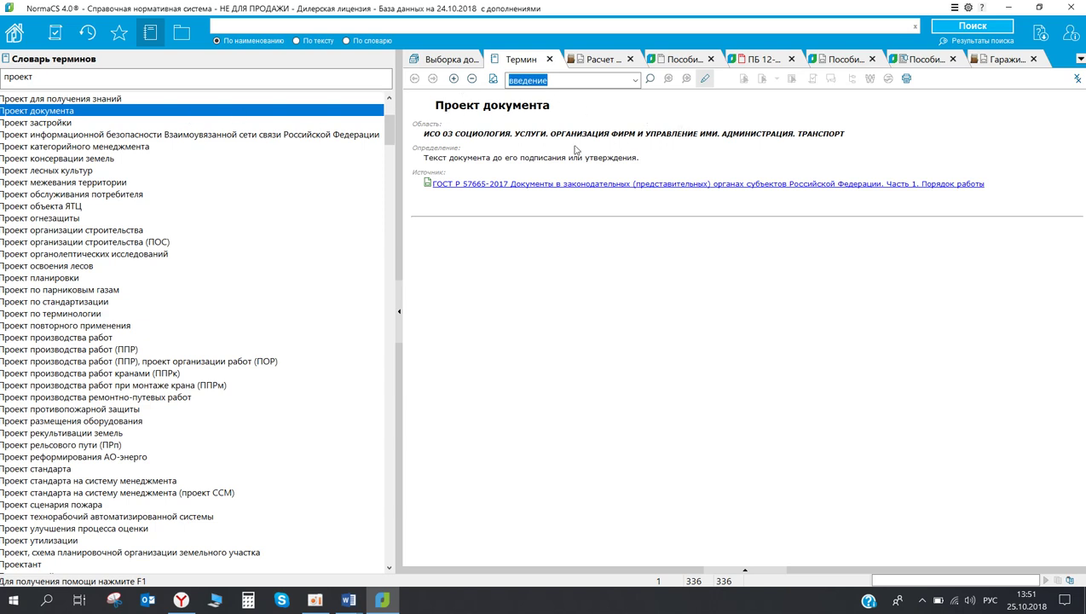
{"action": "left_click", "coordinate": [61, 124]}
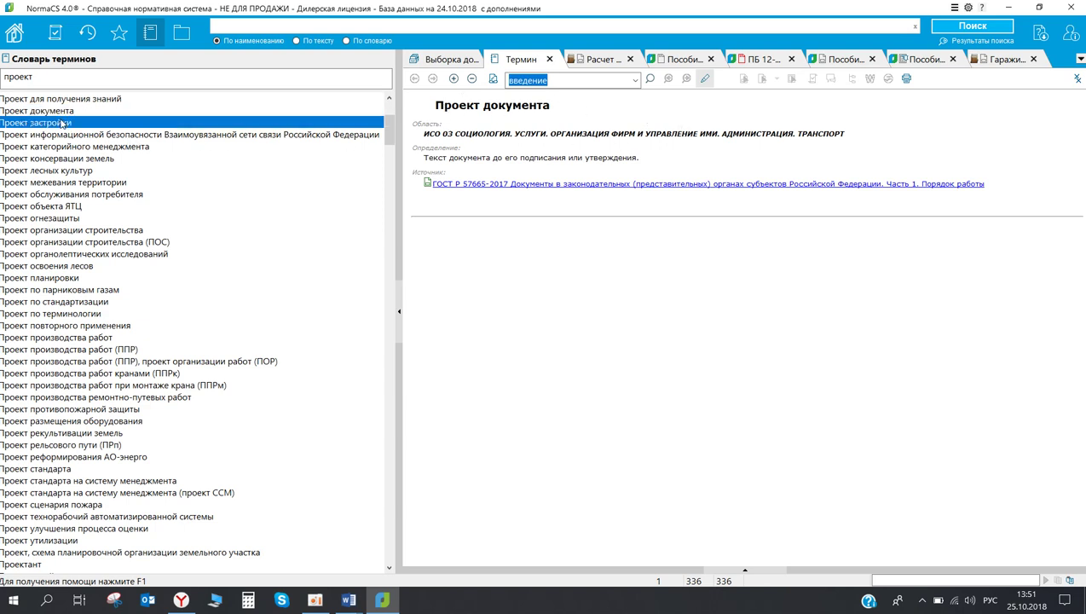
{"action": "left_click", "coordinate": [58, 171]}
{"action": "left_click", "coordinate": [58, 206]}
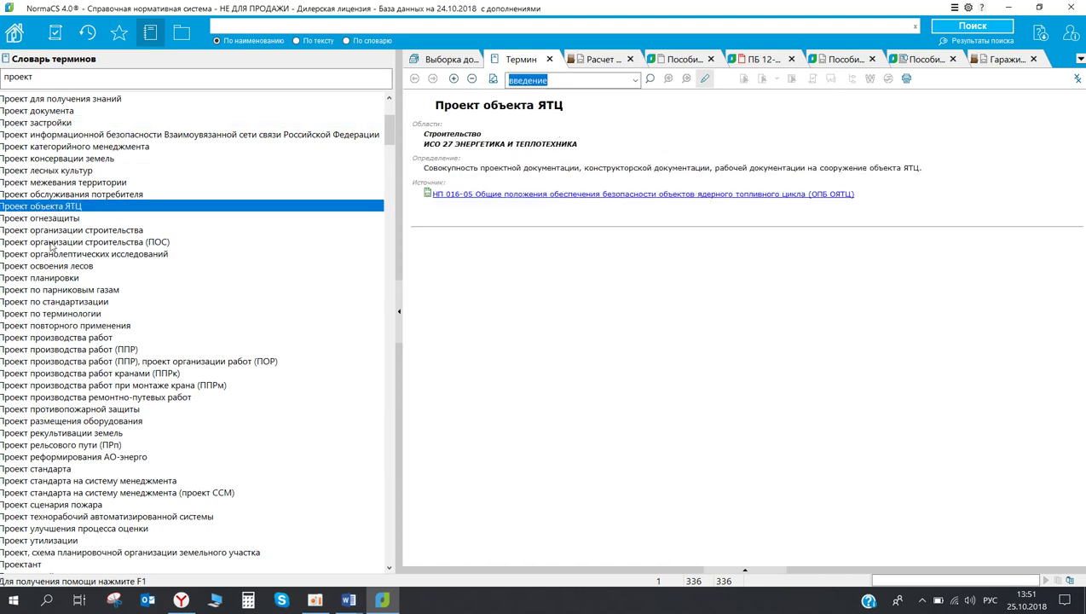
- Read the definitions of the term "Проект" and open its source document ISO 10005:2005
{"action": "scroll", "coordinate": [62, 278], "scroll_direction": "up", "scroll_amount": 5}
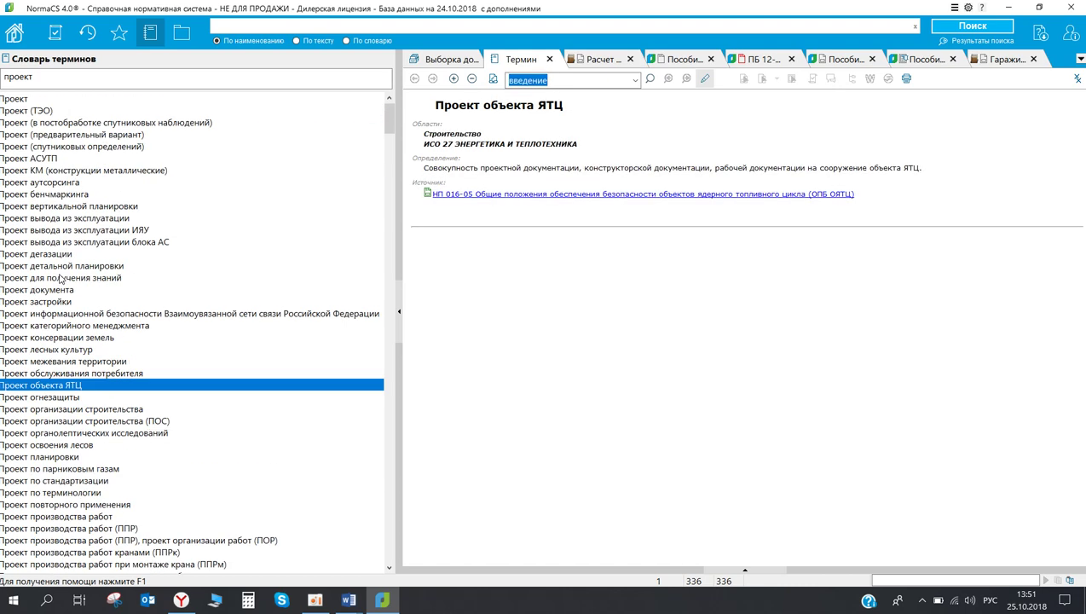
{"action": "left_click", "coordinate": [24, 101]}
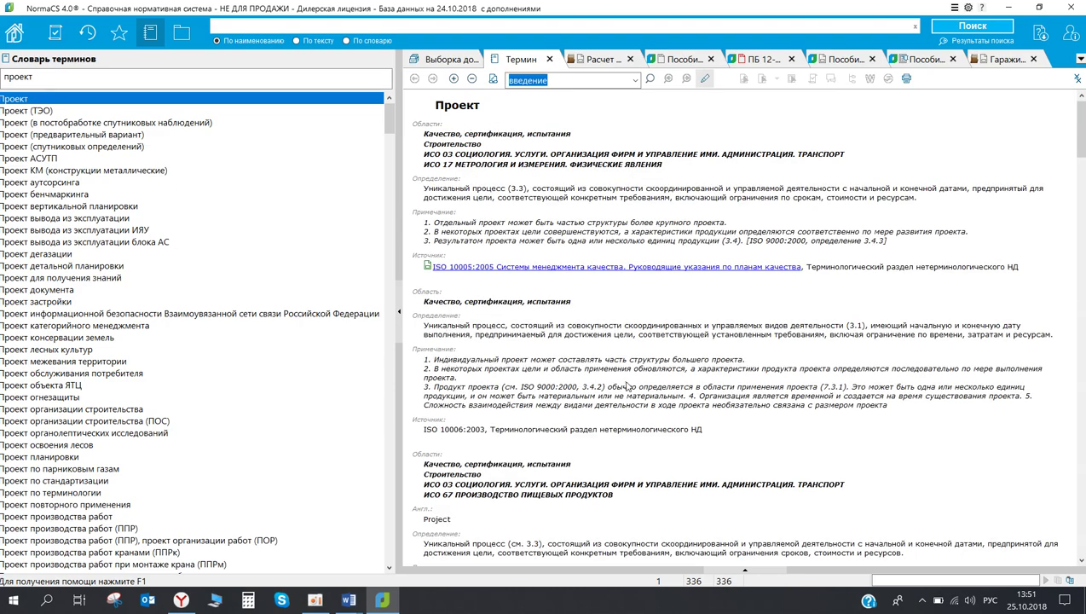
{"action": "scroll", "coordinate": [626, 387], "scroll_direction": "down", "scroll_amount": 5}
{"action": "scroll", "coordinate": [626, 387], "scroll_direction": "up", "scroll_amount": 5}
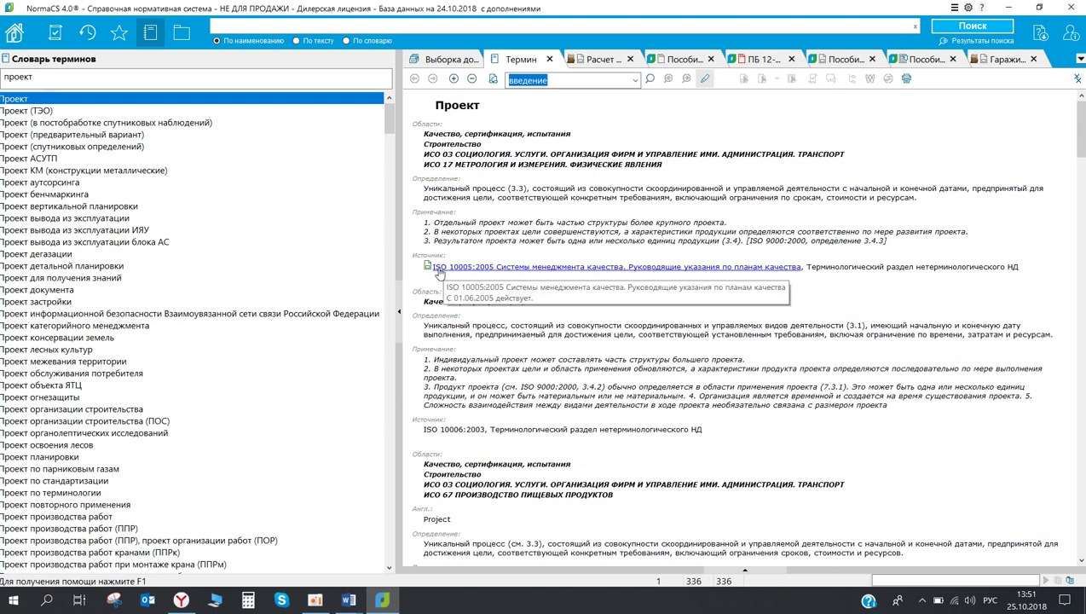
{"action": "left_click", "coordinate": [564, 268]}
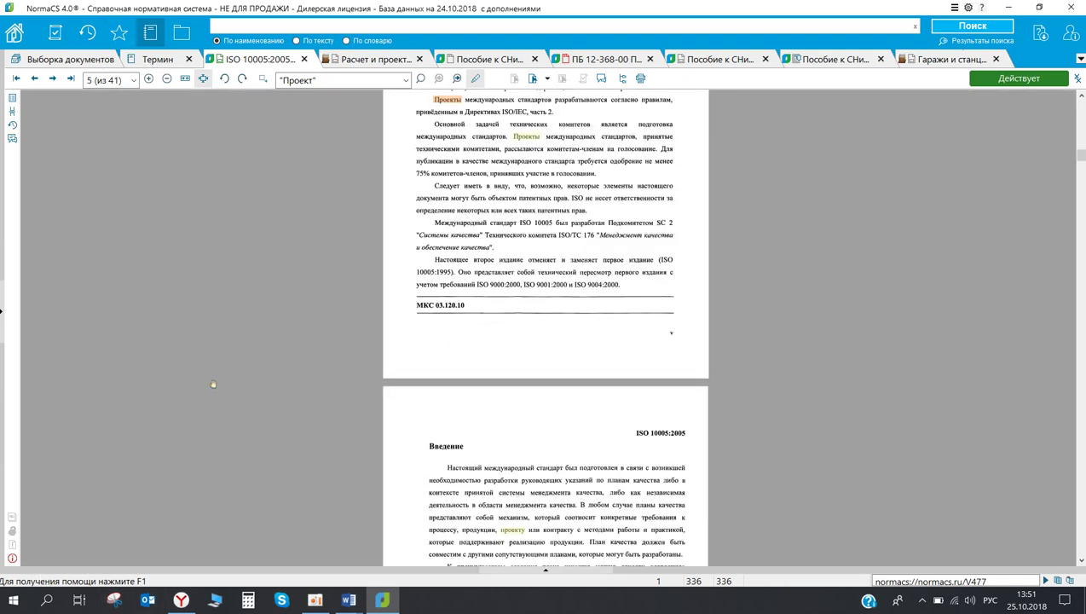
- Show the favourites folders (Избранное) and return to the search results, selecting the document dated 15.06.2004
{"action": "left_click", "coordinate": [125, 40]}
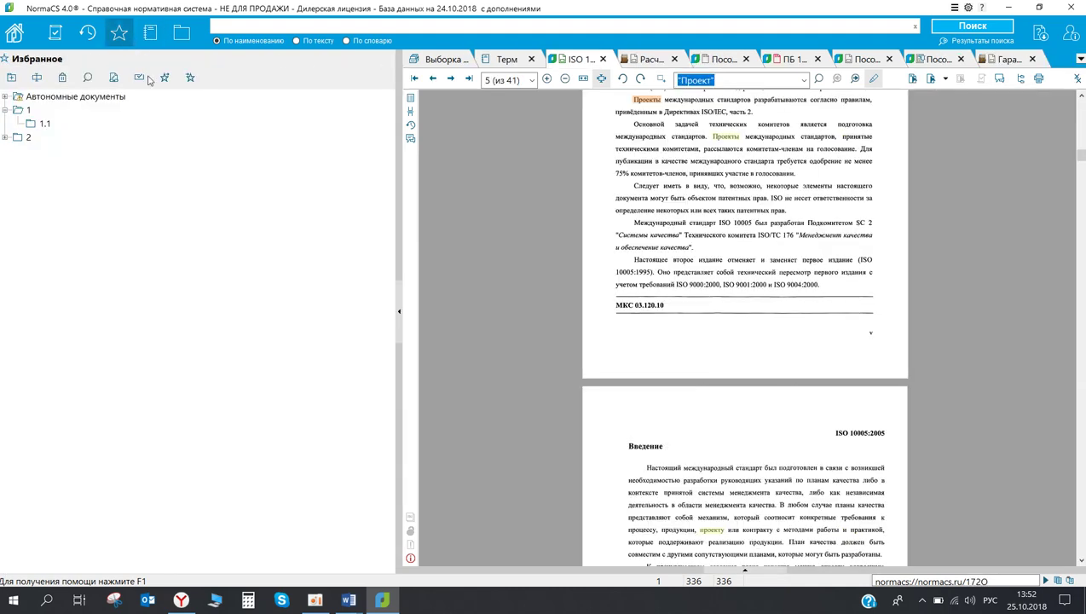
{"action": "left_click", "coordinate": [448, 60]}
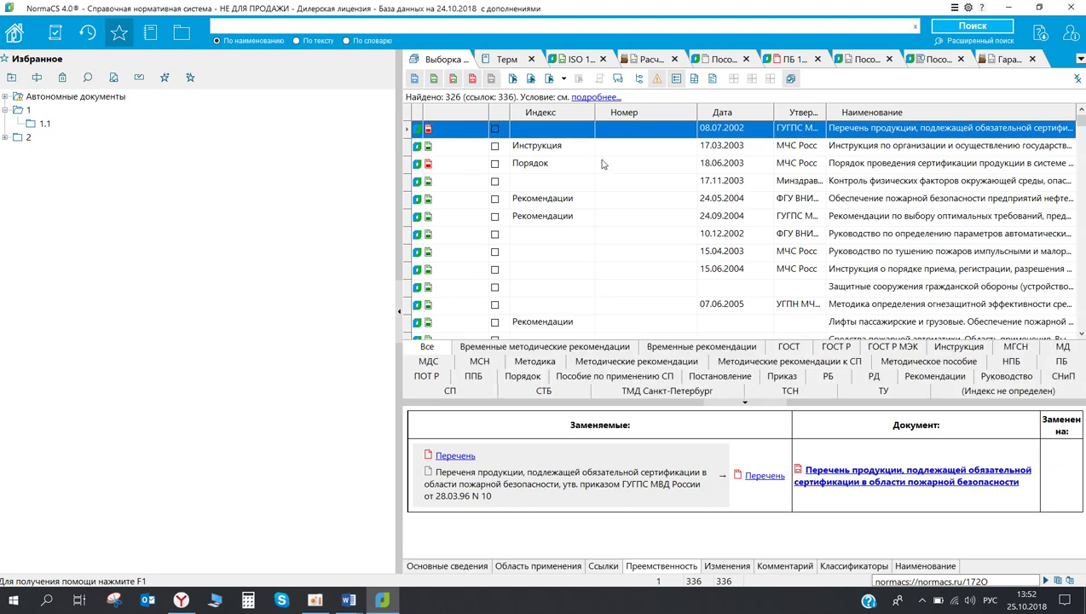
{"action": "key", "text": "Down"}
{"action": "left_click", "coordinate": [603, 236]}
{"action": "left_click", "coordinate": [613, 267]}
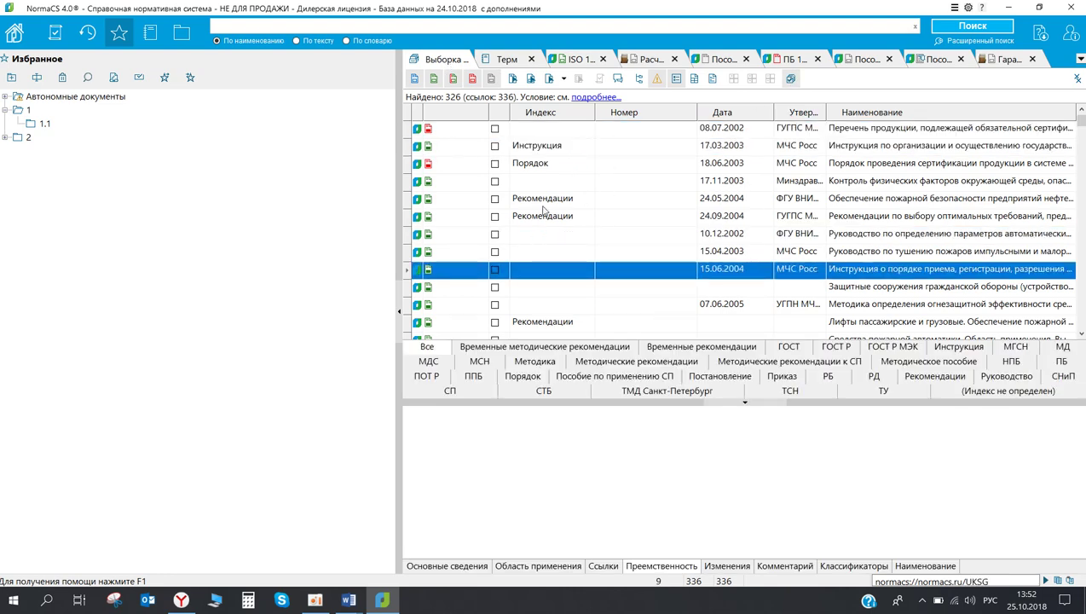
- Mark the first six documents in the search results
{"action": "left_click", "coordinate": [495, 128]}
{"action": "left_click", "coordinate": [494, 146]}
{"action": "left_click", "coordinate": [494, 163]}
{"action": "left_click", "coordinate": [494, 181]}
{"action": "left_click", "coordinate": [495, 198]}
{"action": "left_click", "coordinate": [494, 215]}
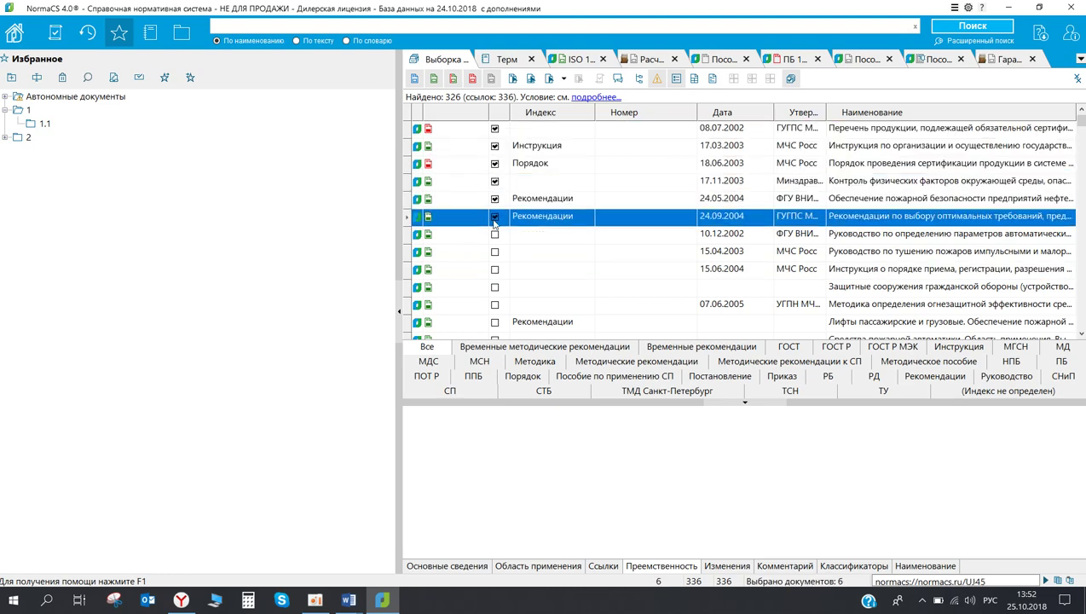
- Mark the seventh document, dated 10.12.2002, and toggle the selection checkboxes in the results list off and back on
{"action": "left_click", "coordinate": [495, 233]}
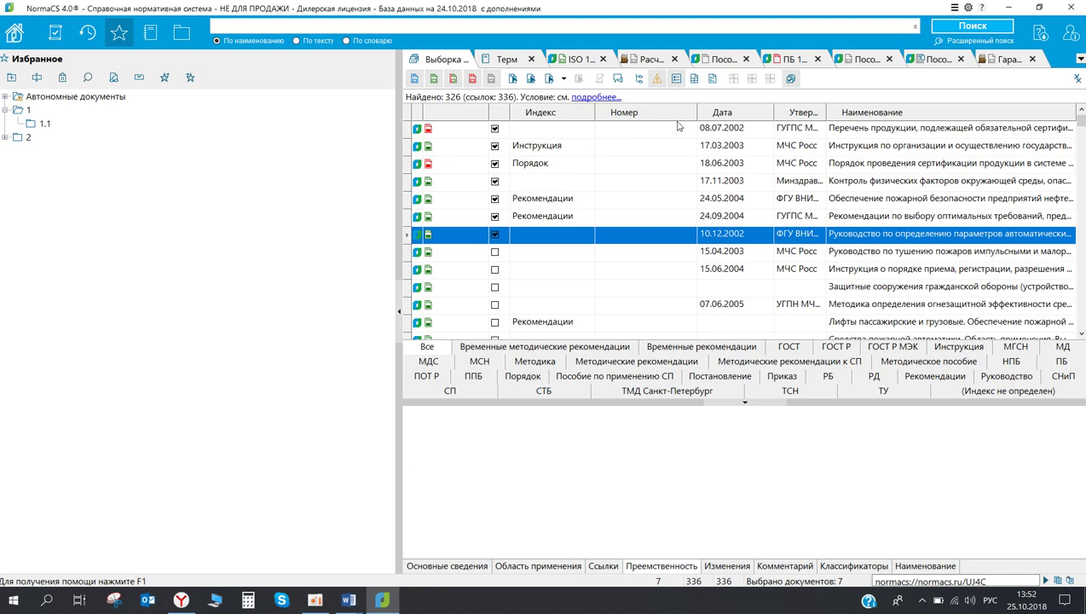
{"action": "left_click", "coordinate": [790, 80]}
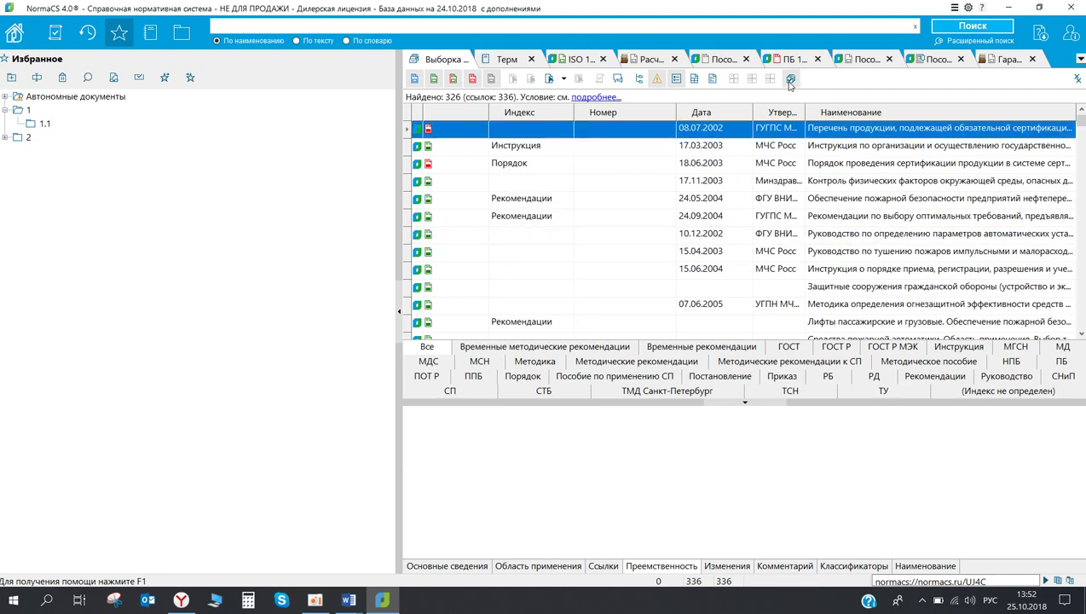
{"action": "left_click", "coordinate": [793, 80]}
{"action": "left_click", "coordinate": [792, 80]}
{"action": "left_click", "coordinate": [791, 79]}
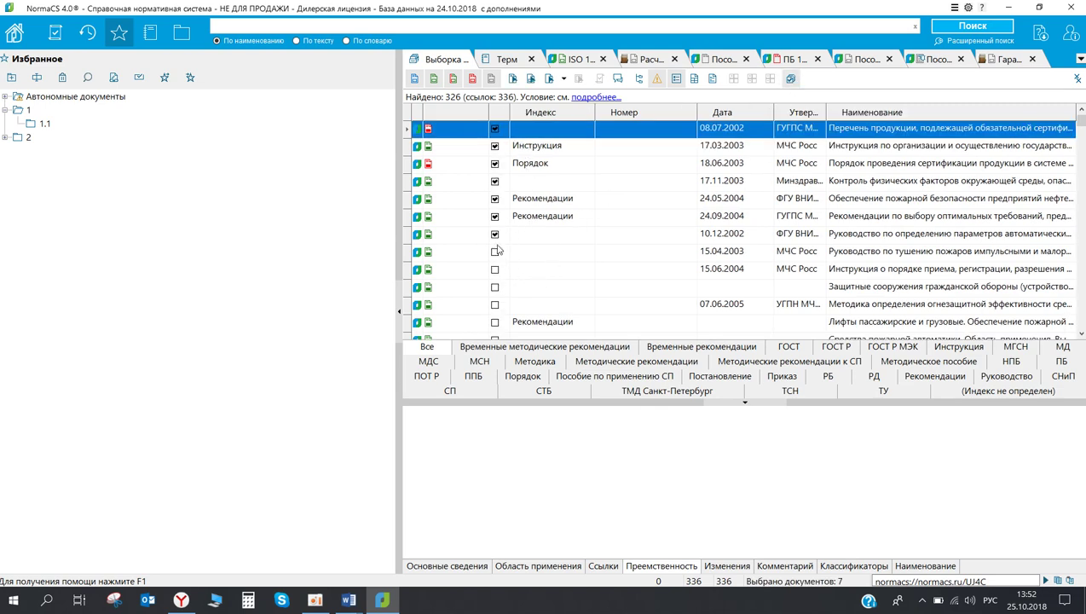
{"action": "right_click", "coordinate": [541, 127]}
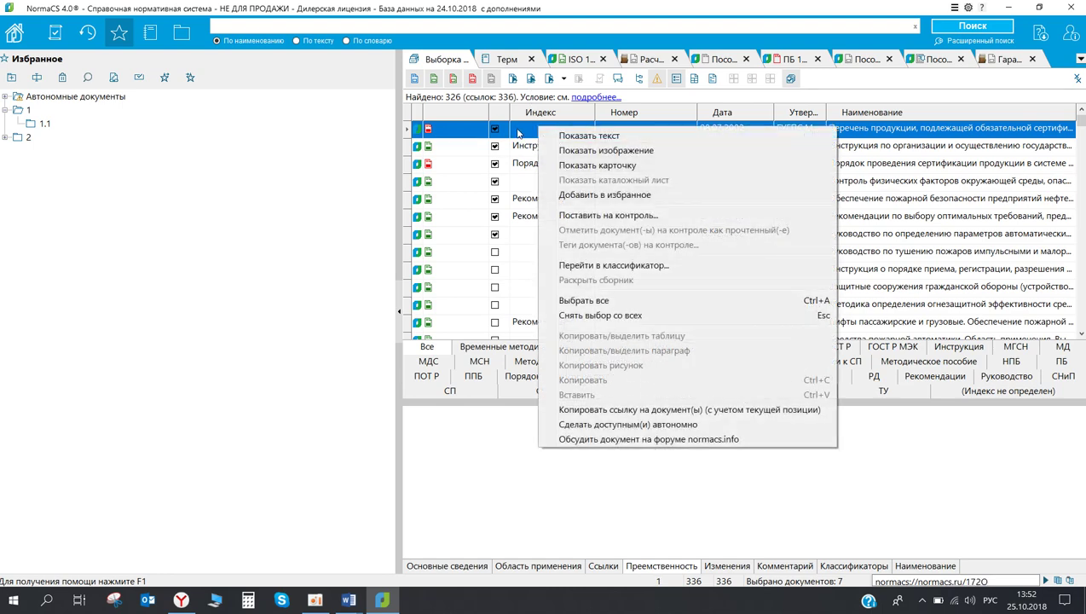
{"action": "right_click", "coordinate": [518, 131]}
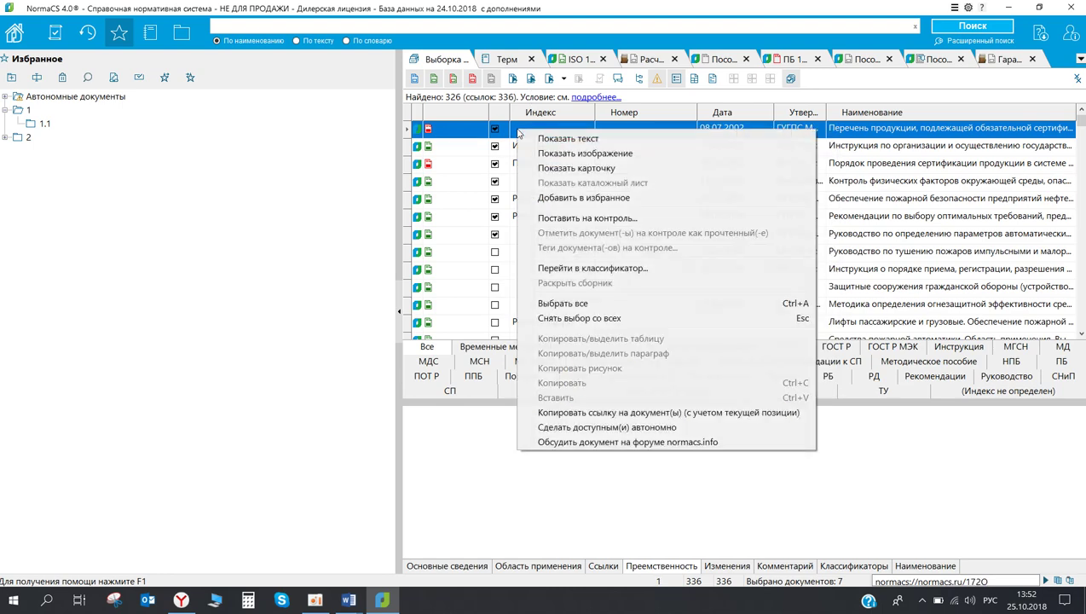
{"action": "left_click", "coordinate": [563, 198]}
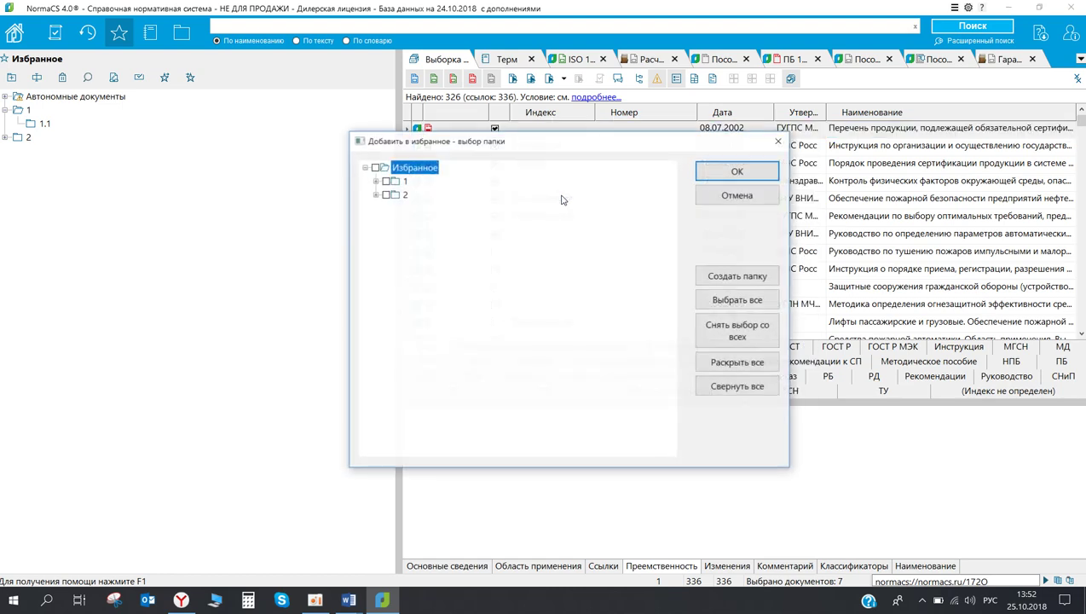
{"action": "left_click", "coordinate": [736, 196]}
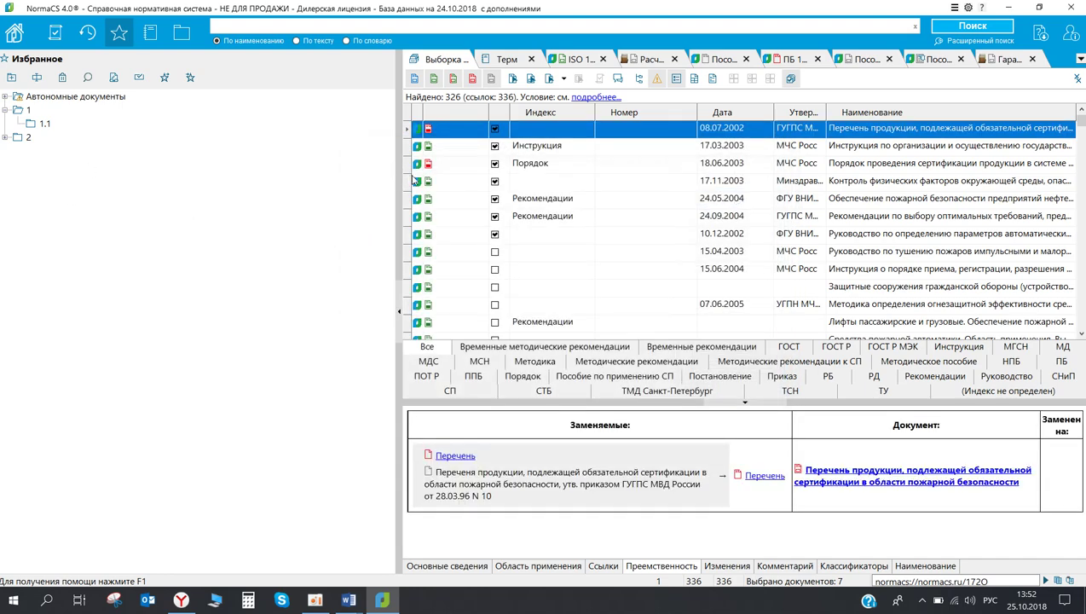
- Add the seven marked documents to the root of Избранное, declining to put each one on control
{"action": "right_click", "coordinate": [537, 129]}
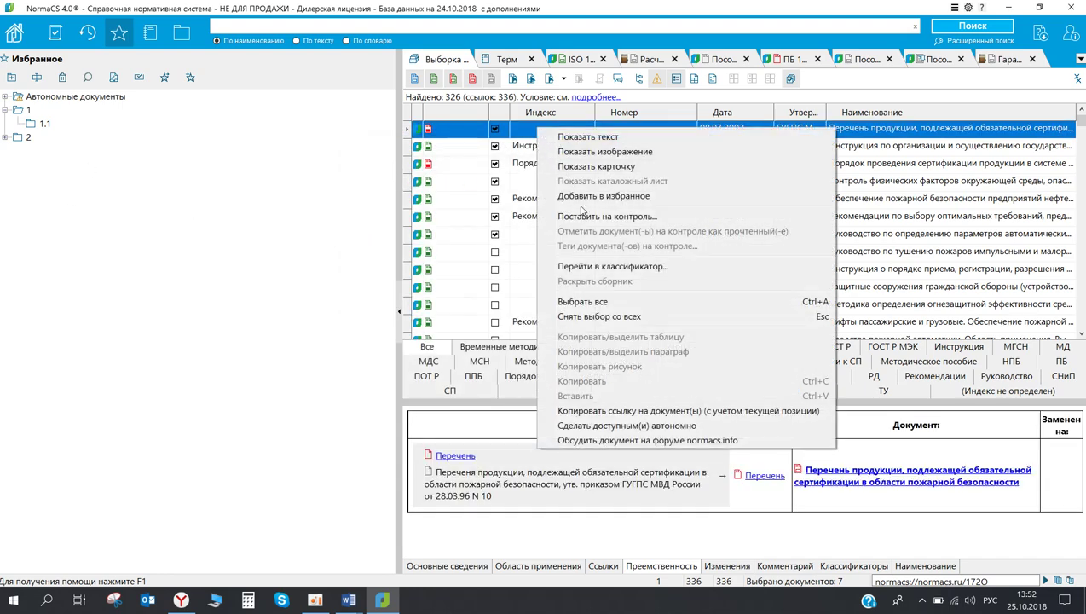
{"action": "left_click", "coordinate": [523, 126]}
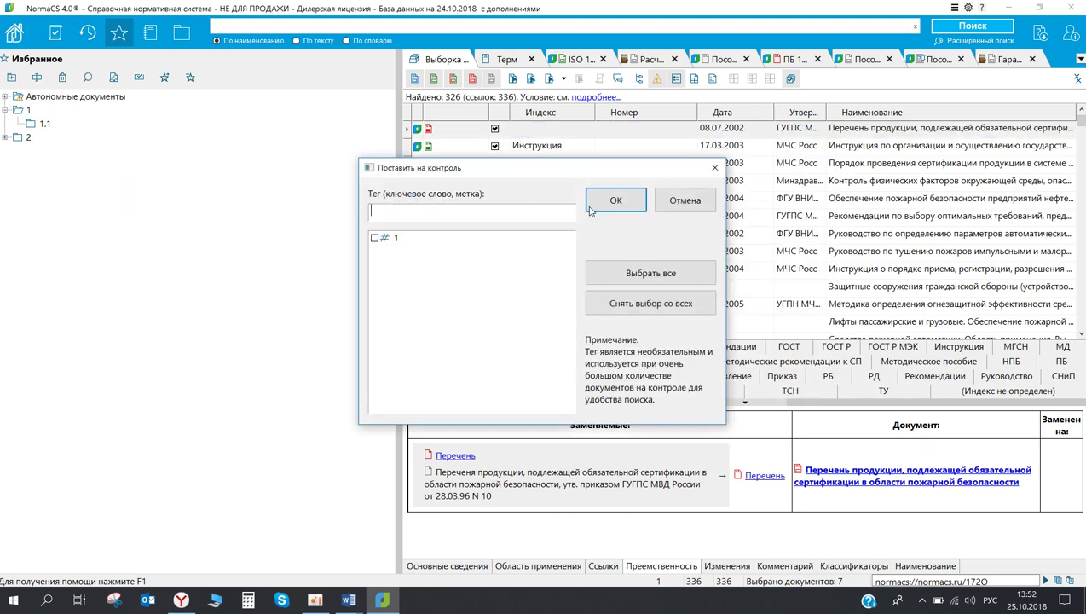
{"action": "left_click", "coordinate": [685, 202]}
{"action": "left_click", "coordinate": [686, 201]}
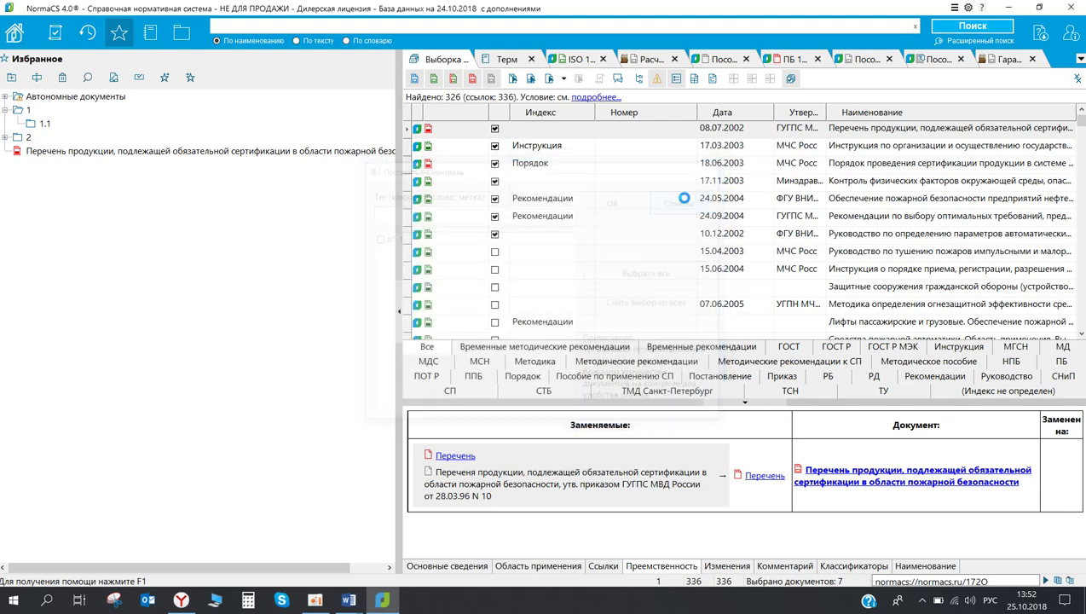
{"action": "left_click", "coordinate": [685, 201]}
{"action": "left_click", "coordinate": [686, 201]}
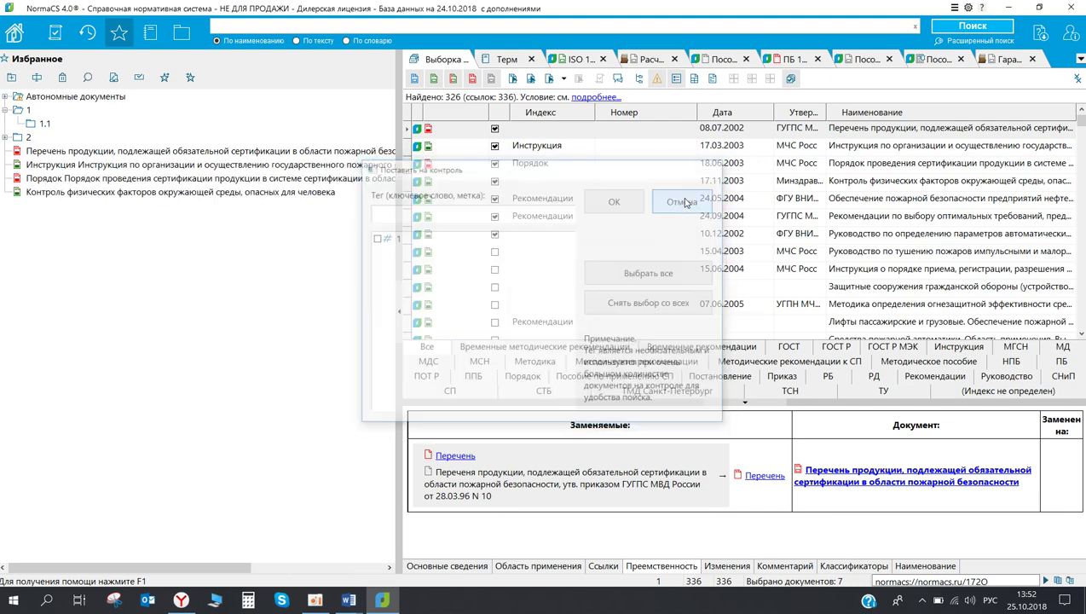
{"action": "left_click", "coordinate": [685, 201]}
{"action": "left_click", "coordinate": [685, 201]}
{"action": "left_click", "coordinate": [662, 207]}
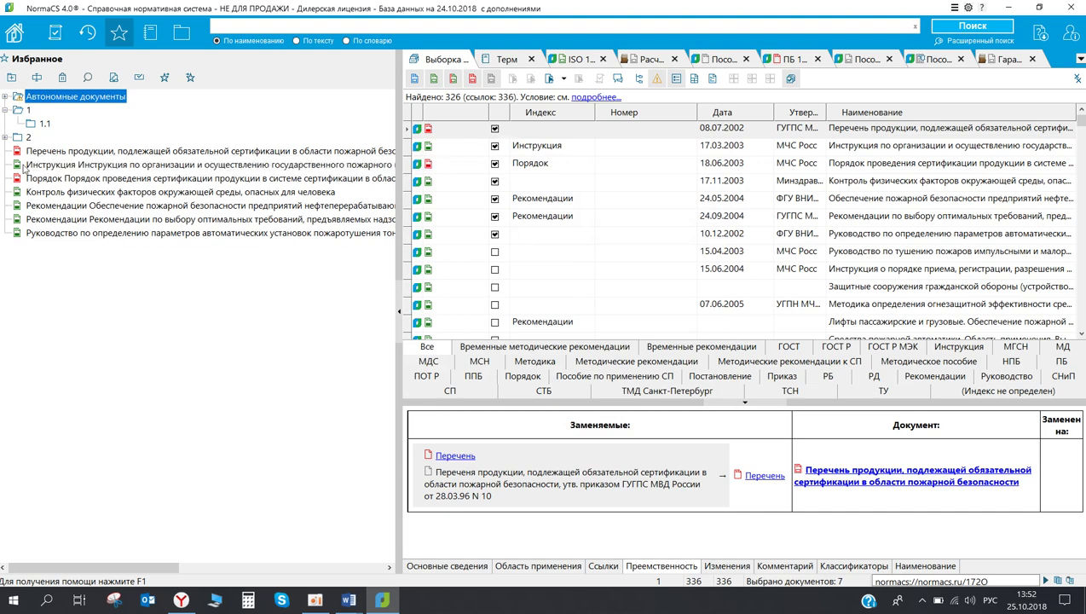
- Expand favourites folder 2 and move the document "Инструкция по организации и осуществлению государственного пожарного…" into folder 1.1 without putting it on control
{"action": "left_click", "coordinate": [6, 138]}
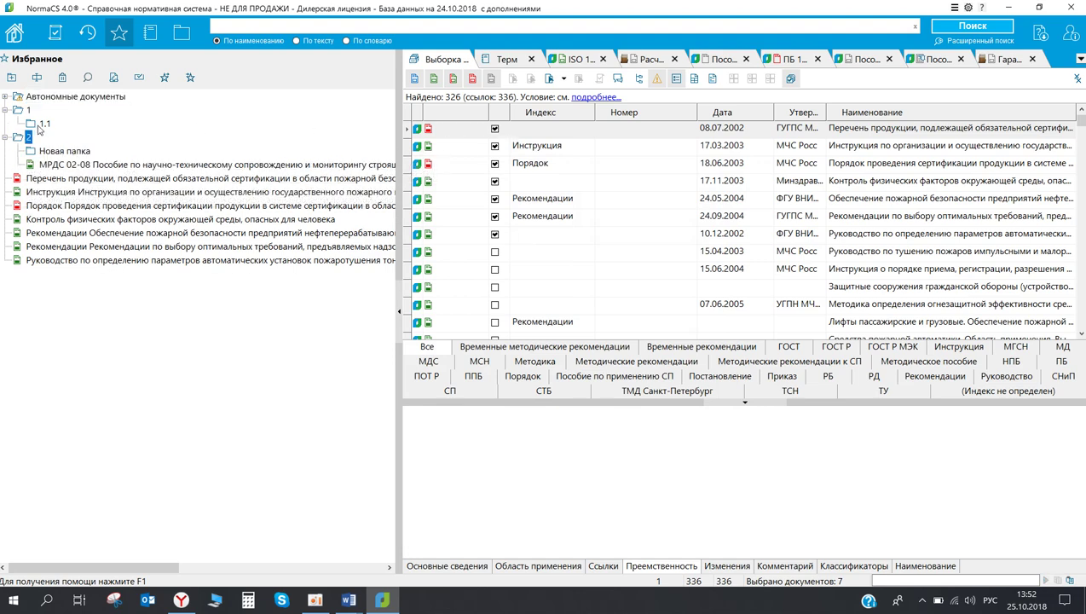
{"action": "left_click", "coordinate": [56, 193]}
{"action": "left_click_drag", "start_coordinate": [107, 182], "coordinate": [45, 125]}
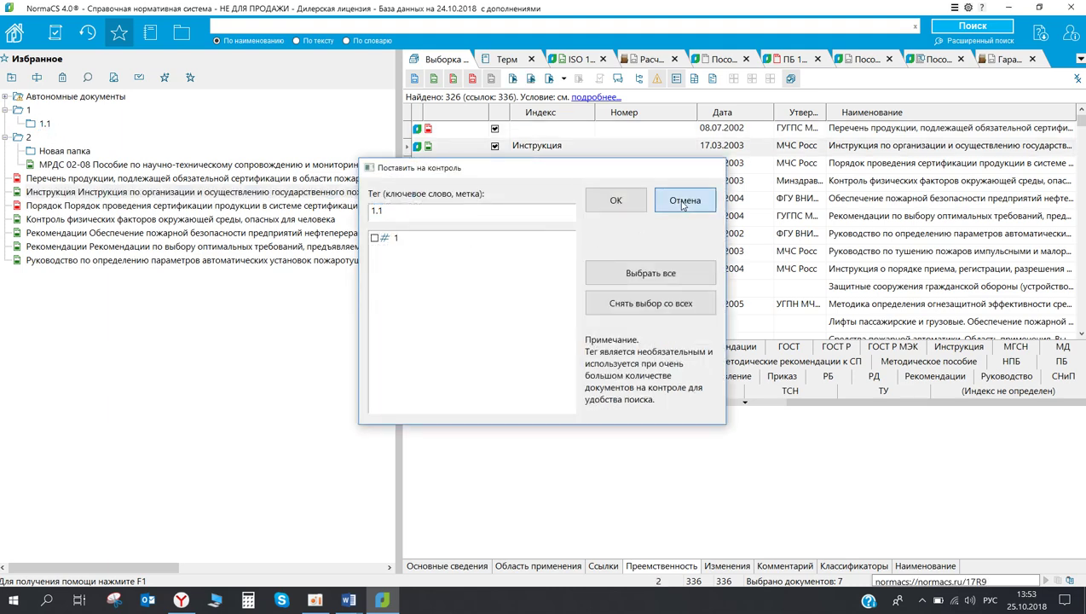
{"action": "left_click", "coordinate": [673, 205]}
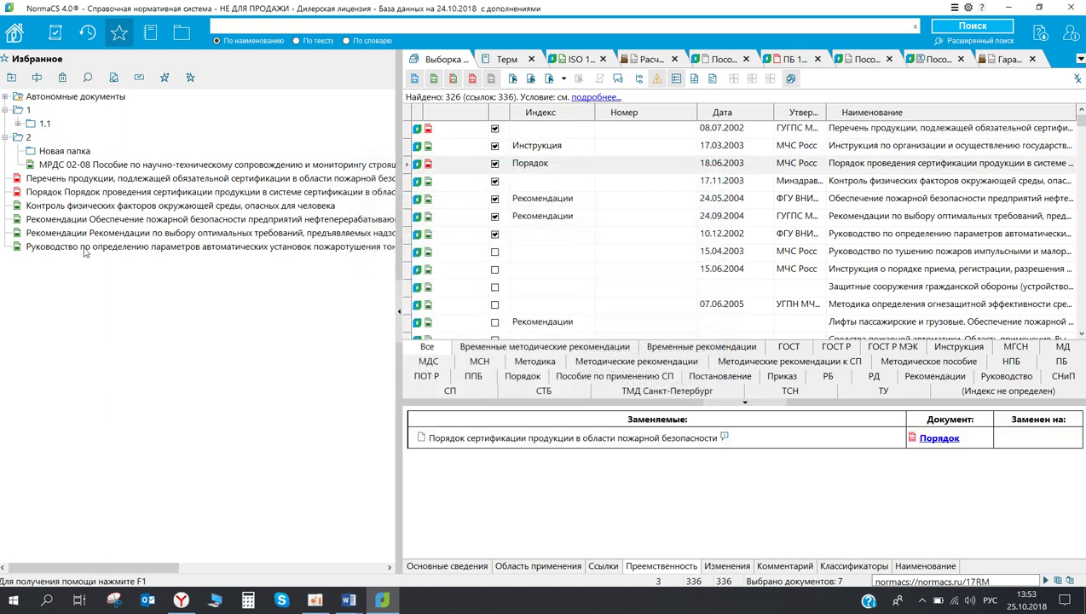
- Move "Контроль физических факторов окружающей среды" into "Новая папка" without control, and expand that folder and folder 1.1
{"action": "left_click", "coordinate": [39, 206]}
{"action": "left_click_drag", "start_coordinate": [61, 153], "coordinate": [62, 155]}
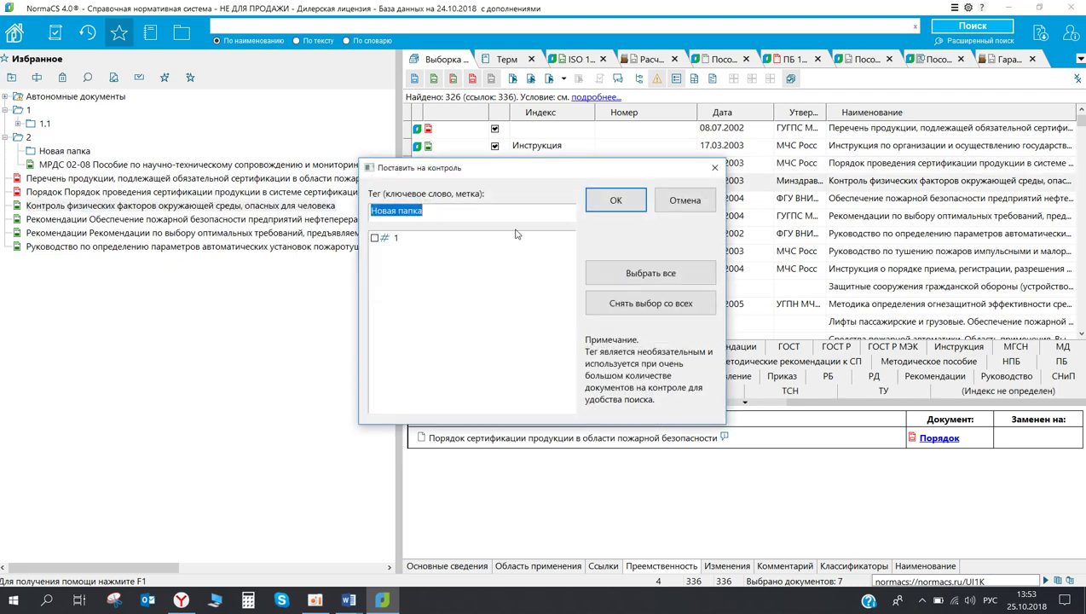
{"action": "left_click", "coordinate": [682, 201]}
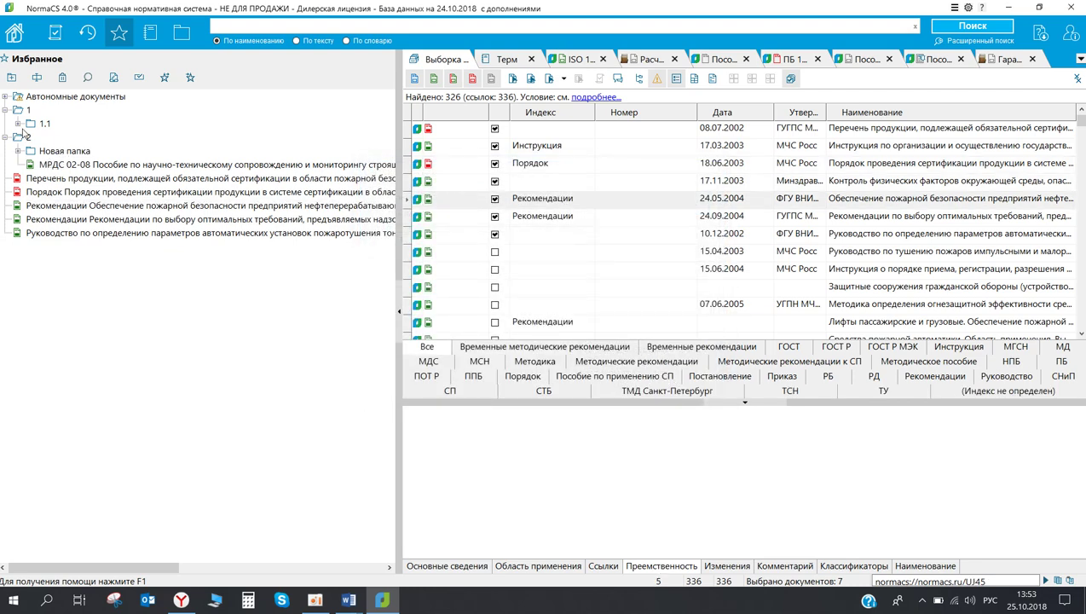
{"action": "double_click", "coordinate": [25, 125]}
{"action": "left_click", "coordinate": [19, 165]}
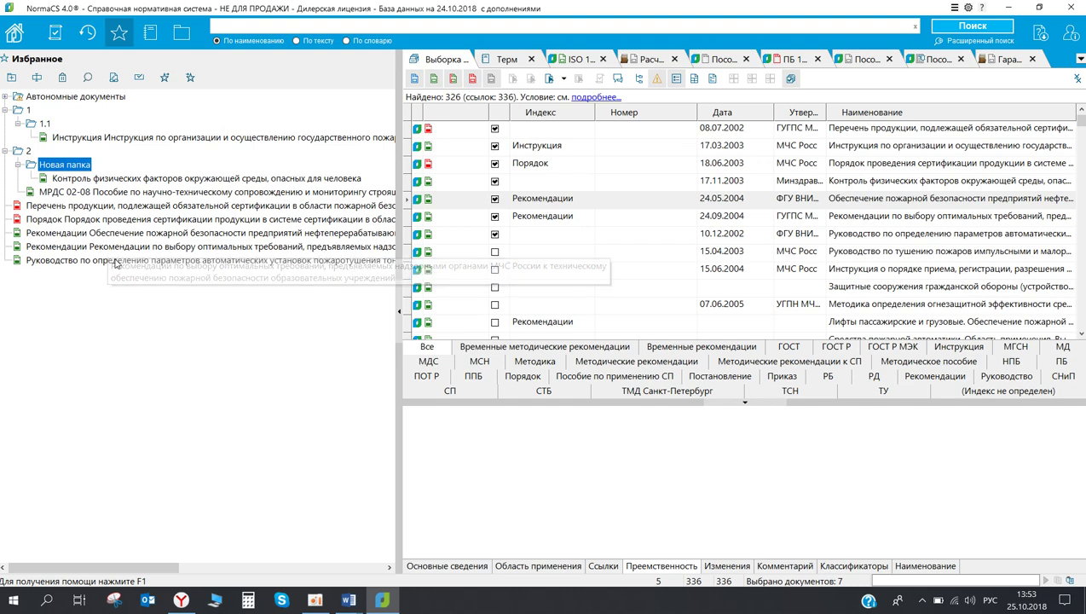
- View the export and import settings for the favourites, closing both without exporting or importing anything
{"action": "left_click", "coordinate": [165, 78]}
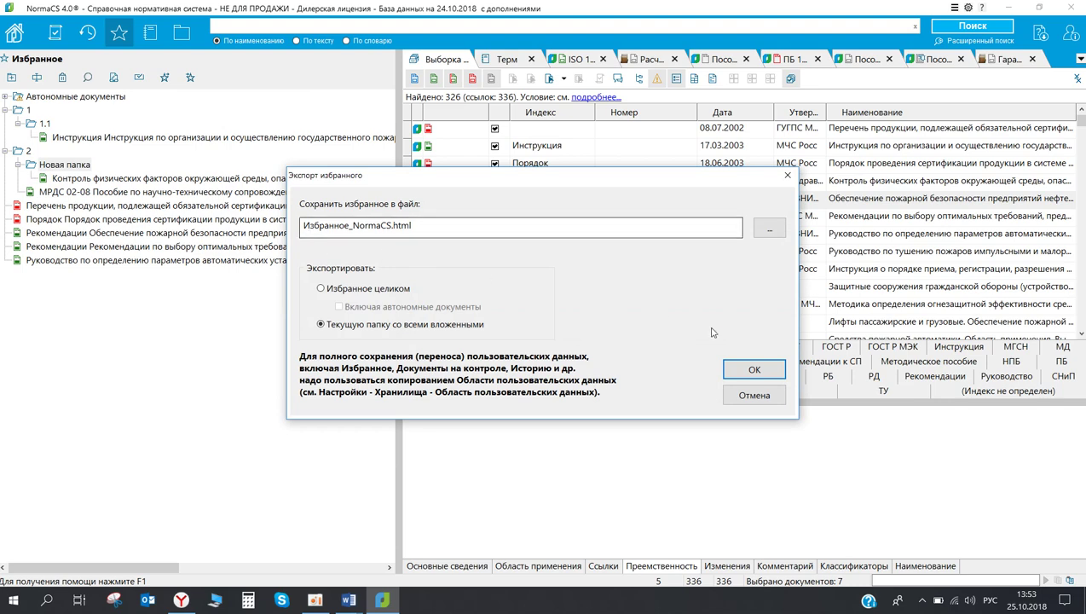
{"action": "left_click", "coordinate": [753, 398]}
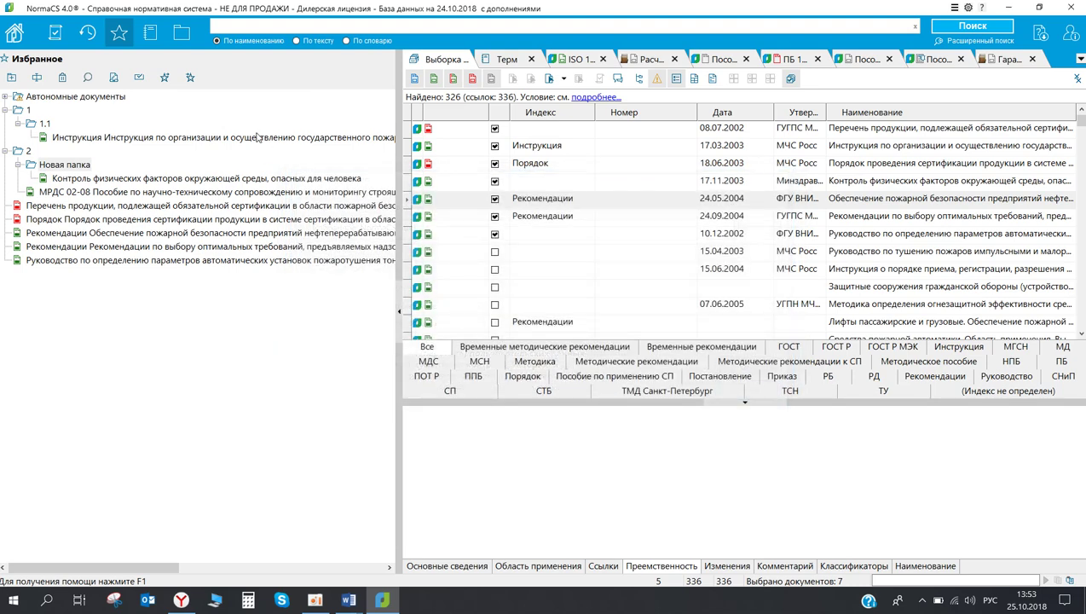
{"action": "left_click", "coordinate": [190, 77]}
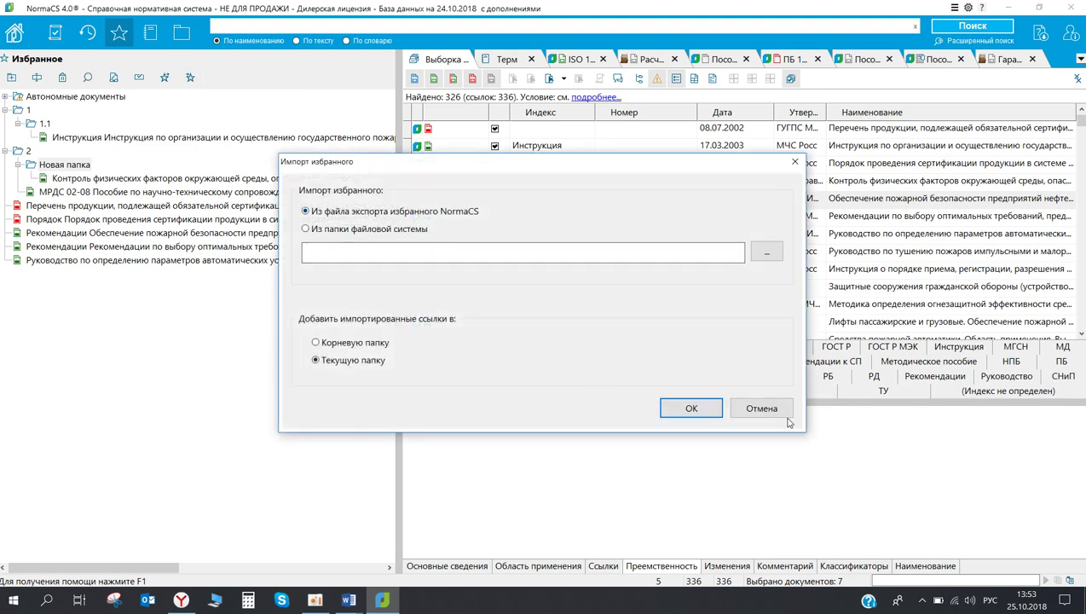
{"action": "left_click", "coordinate": [762, 408]}
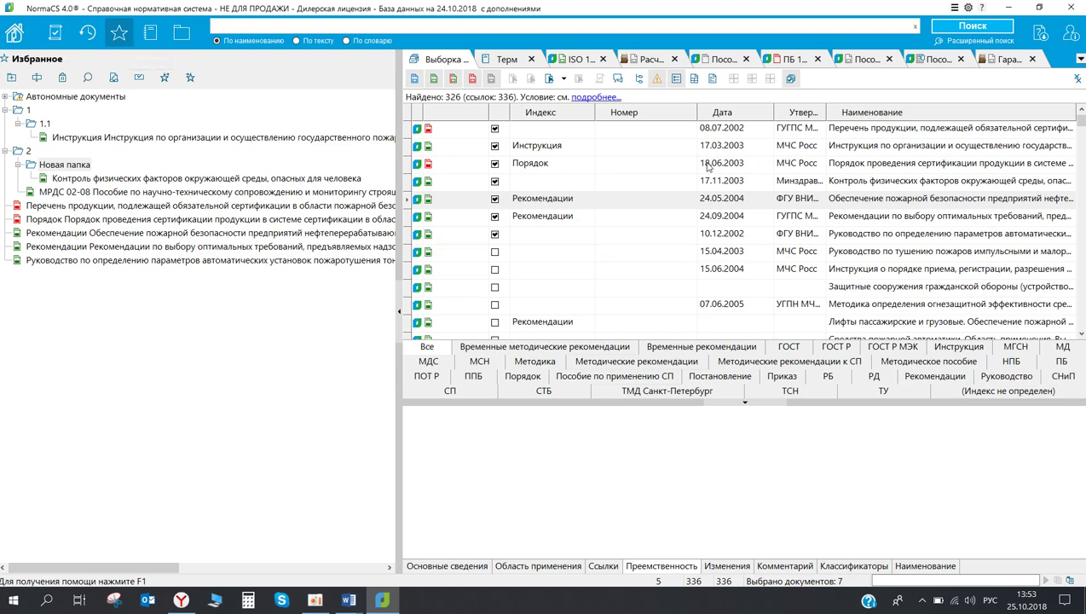
- Clear the marks from the seven marked documents in the search results
{"action": "right_click", "coordinate": [542, 207]}
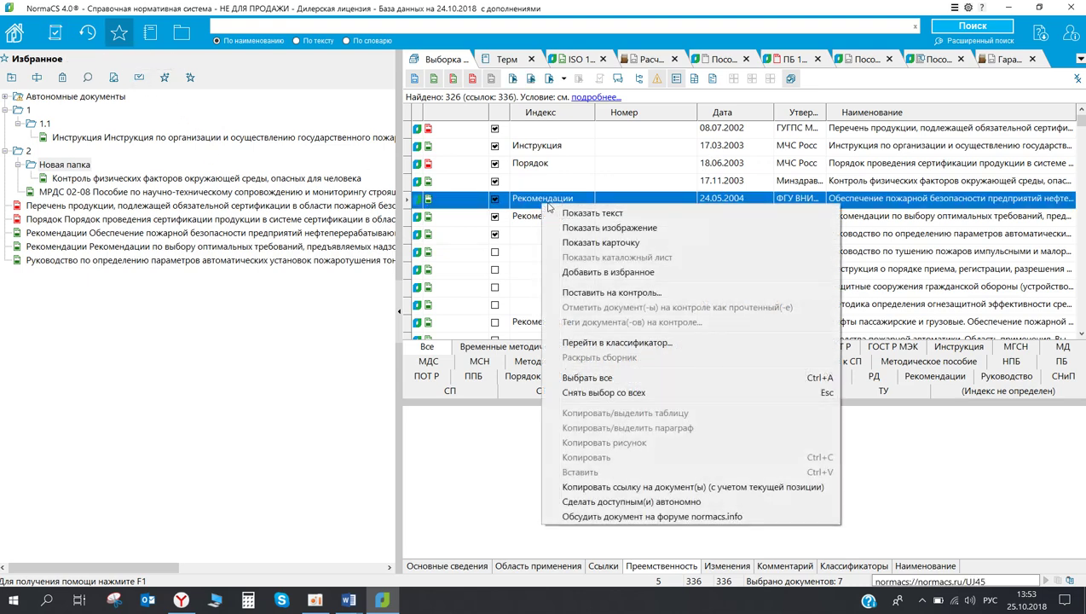
{"action": "left_click", "coordinate": [611, 292]}
{"action": "left_click", "coordinate": [495, 128]}
{"action": "left_click", "coordinate": [495, 145]}
{"action": "left_click", "coordinate": [495, 163]}
{"action": "left_click", "coordinate": [495, 181]}
{"action": "left_click", "coordinate": [495, 201]}
{"action": "left_click", "coordinate": [495, 216]}
{"action": "left_click", "coordinate": [495, 234]}
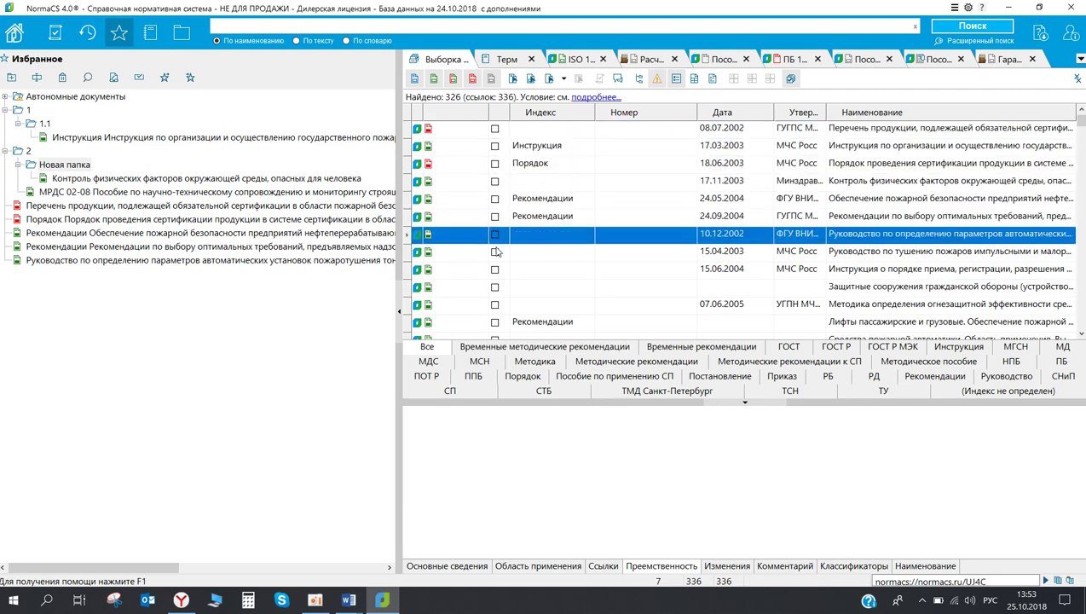
- Add "Защитные сооружения гражданской обороны" to the favourites folder "Новая папка" and put it on control with tag 1
{"action": "left_click", "coordinate": [528, 290]}
{"action": "right_click", "coordinate": [528, 290]}
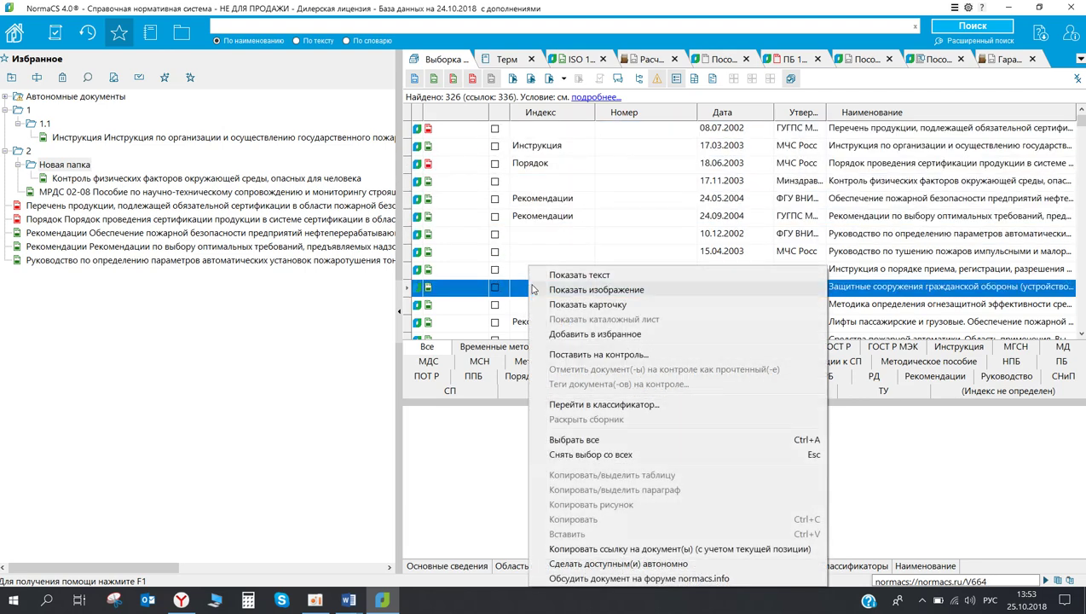
{"action": "left_click", "coordinate": [606, 334]}
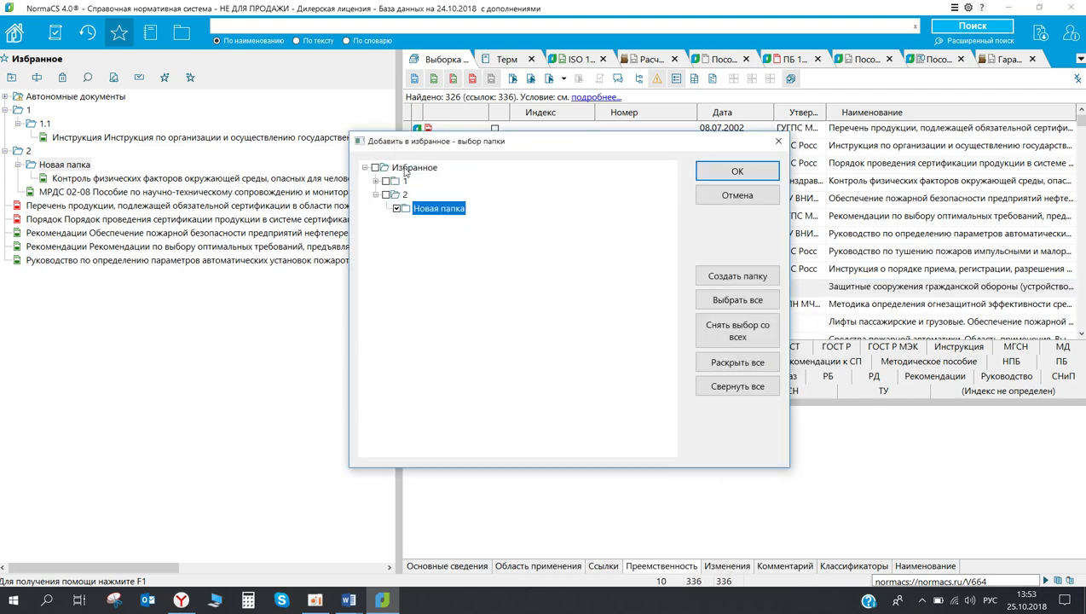
{"action": "left_click", "coordinate": [739, 172]}
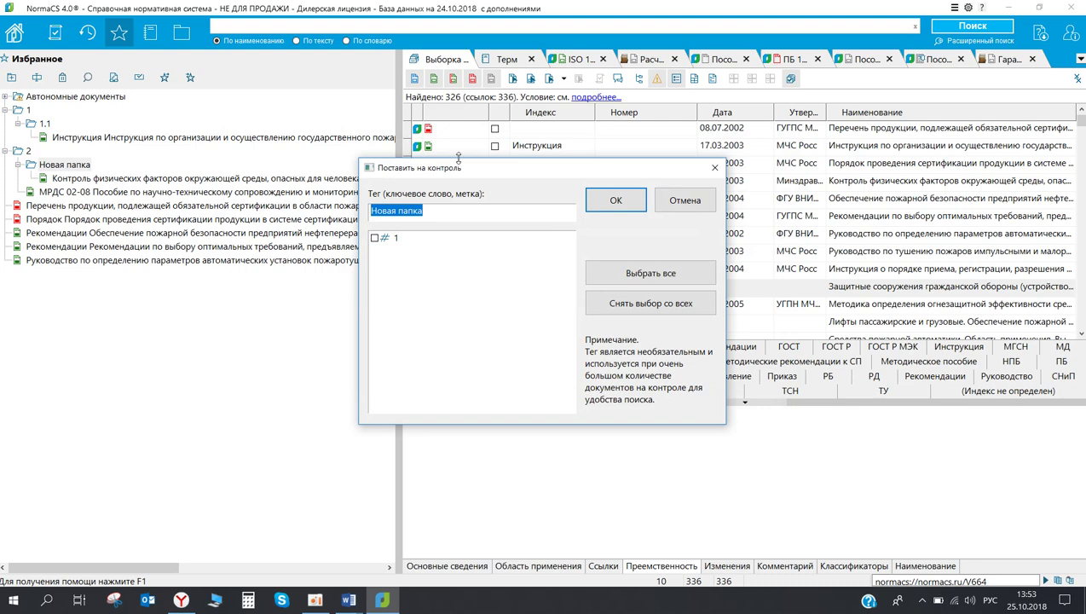
{"action": "left_click_drag", "start_coordinate": [463, 169], "coordinate": [393, 146]}
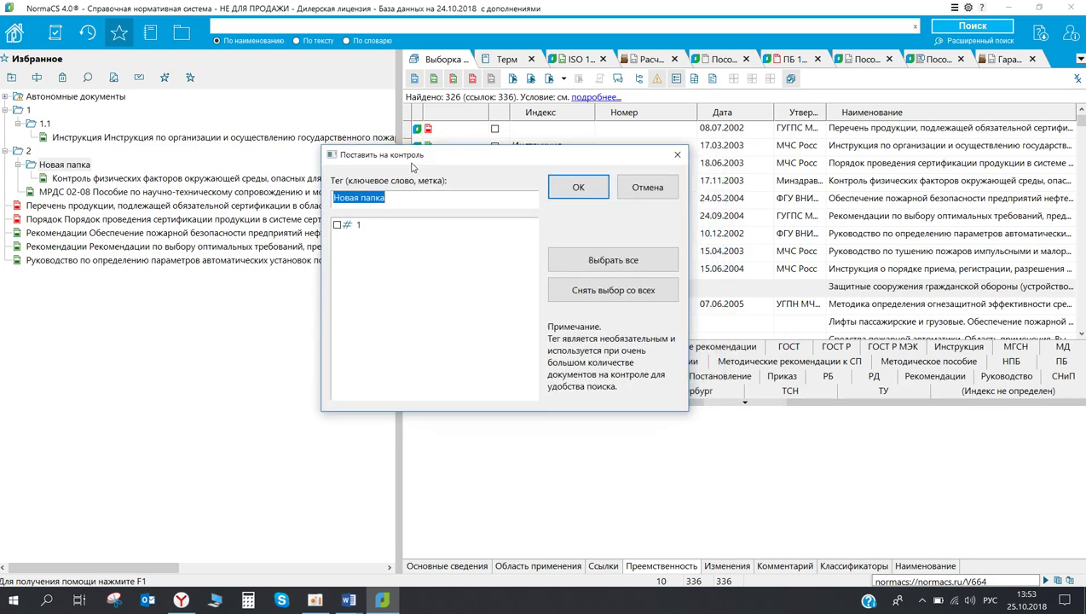
{"action": "left_click", "coordinate": [337, 225]}
{"action": "left_click", "coordinate": [578, 187]}
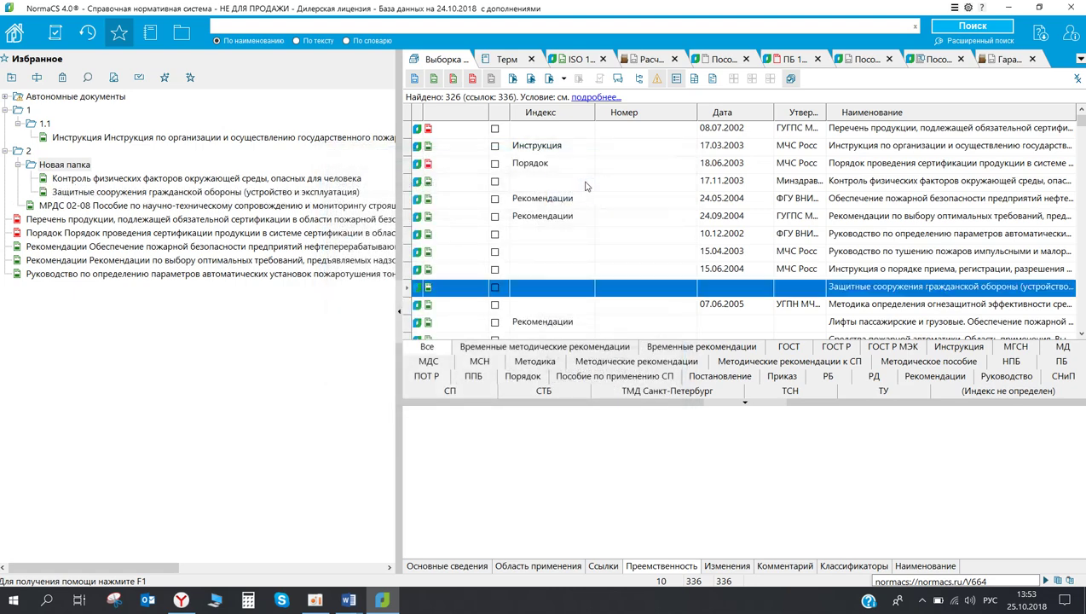
- View the documents on control (На контроле) and the recently opened documents from "Сегодня"
{"action": "left_click", "coordinate": [55, 32]}
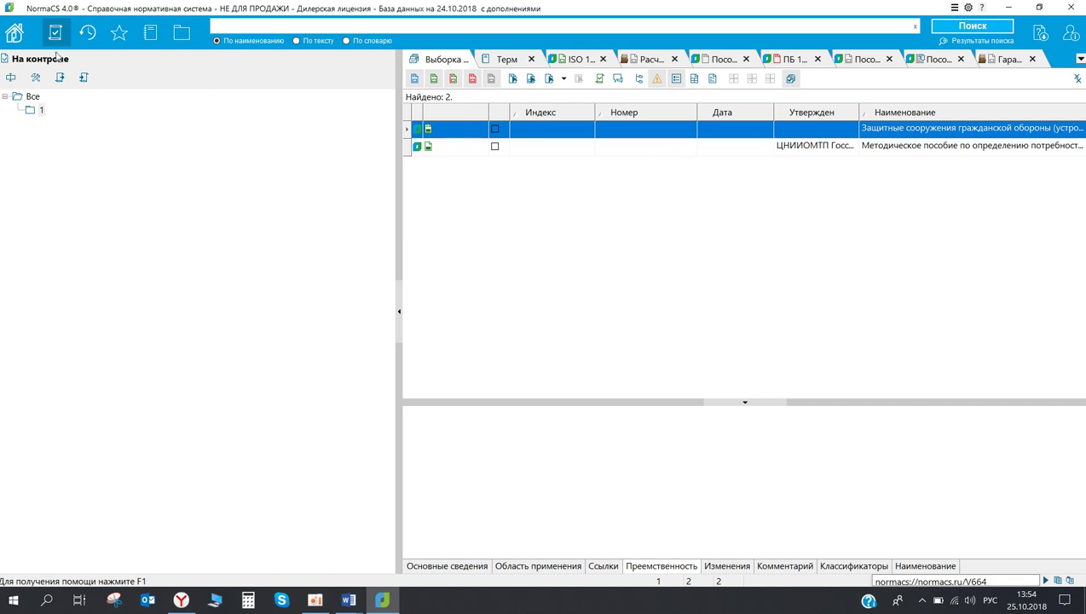
{"action": "left_click", "coordinate": [88, 34]}
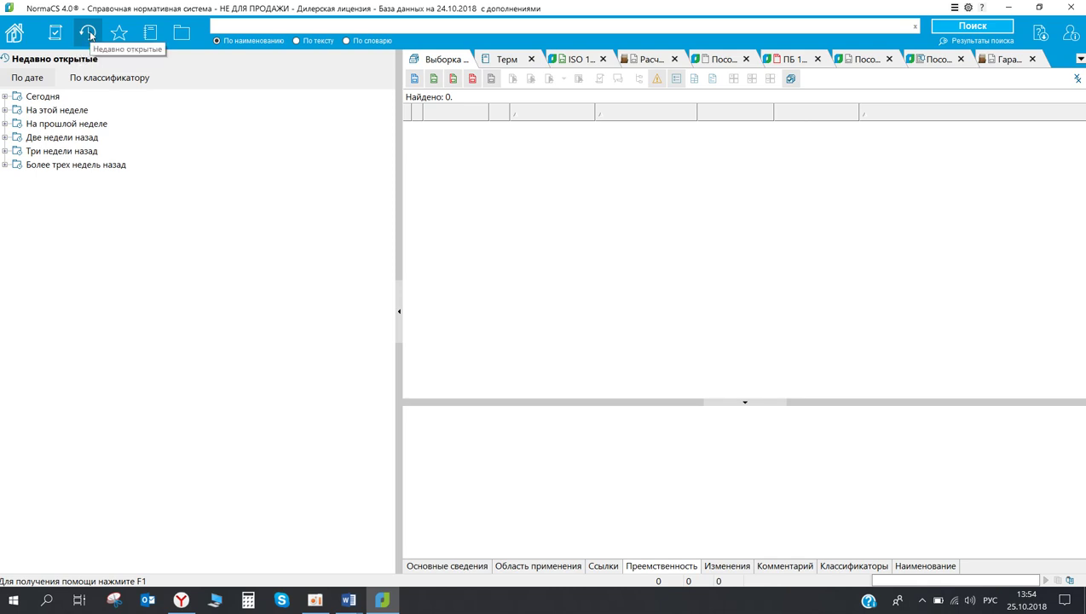
{"action": "left_click", "coordinate": [8, 96]}
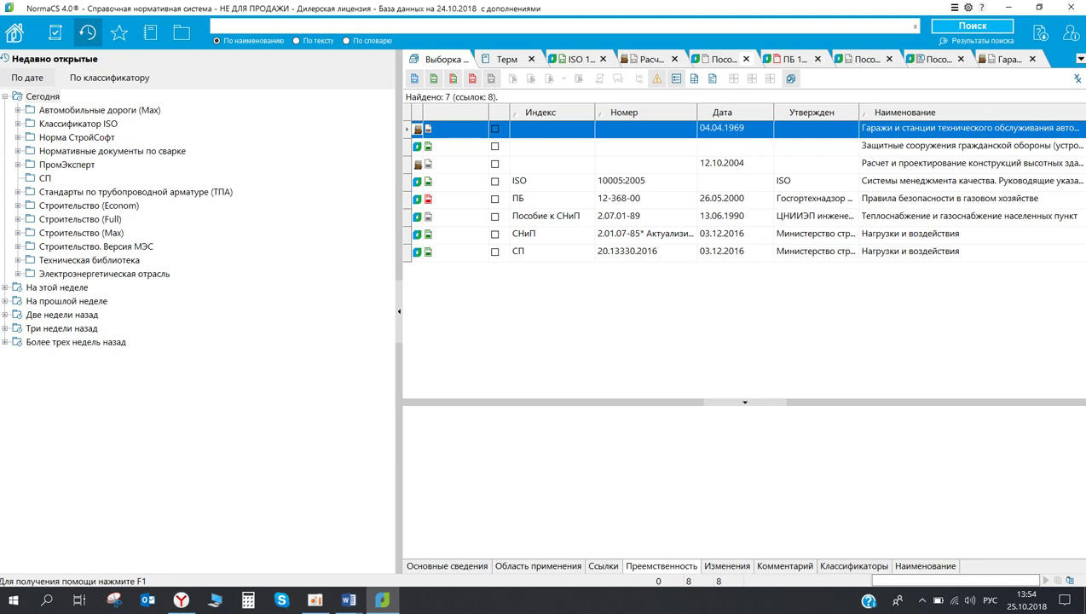
- Switch to Doc15.doc in Word, maximize its window and display the NormaCS add-in commands
{"action": "mouse_move", "coordinate": [348, 599]}
{"action": "left_click", "coordinate": [307, 560]}
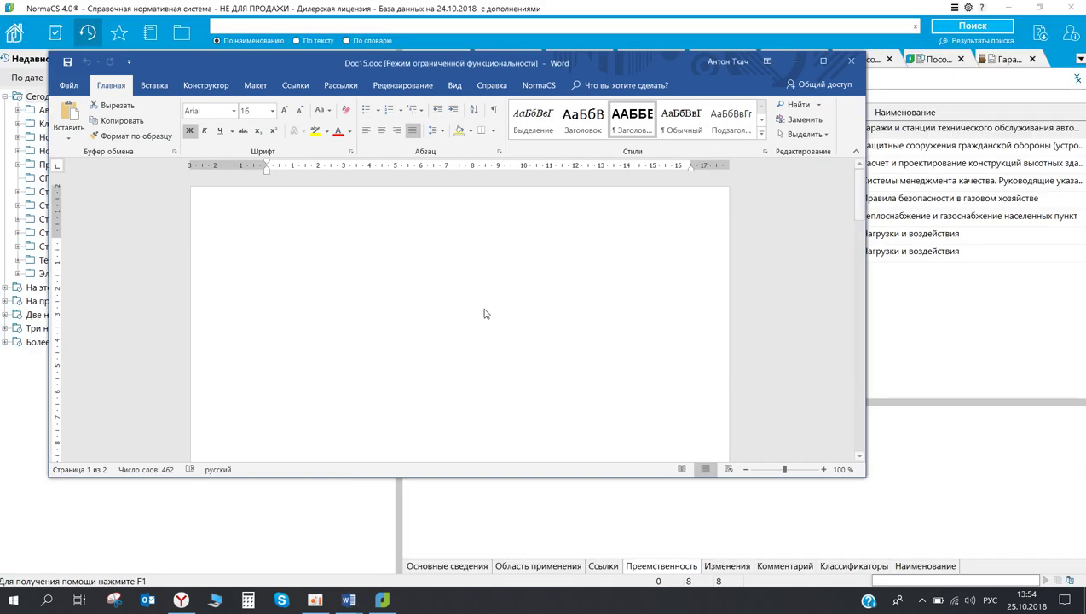
{"action": "left_click", "coordinate": [823, 62]}
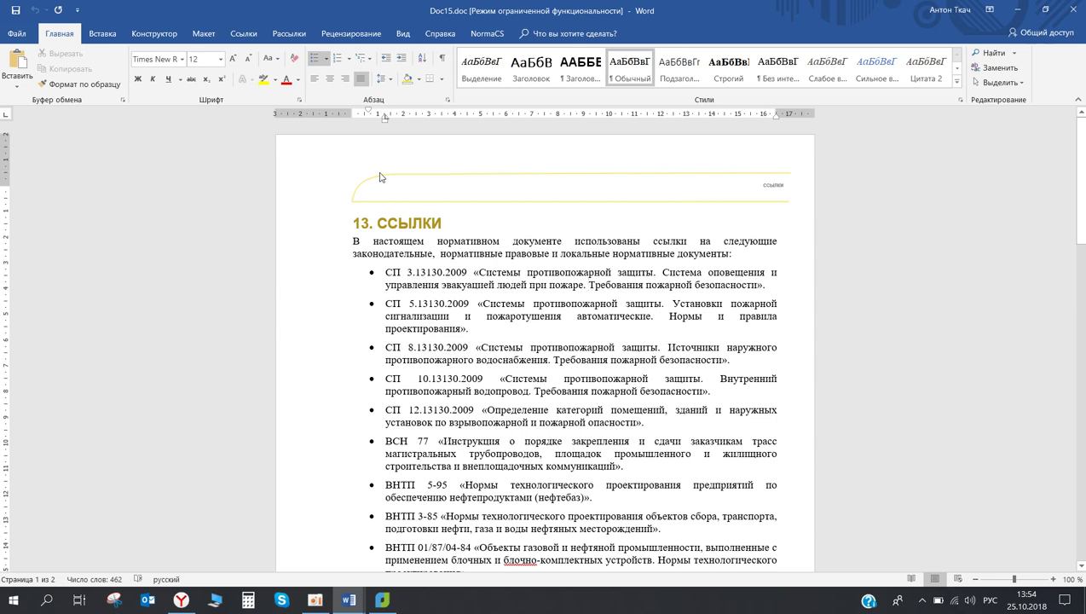
{"action": "left_click", "coordinate": [487, 34]}
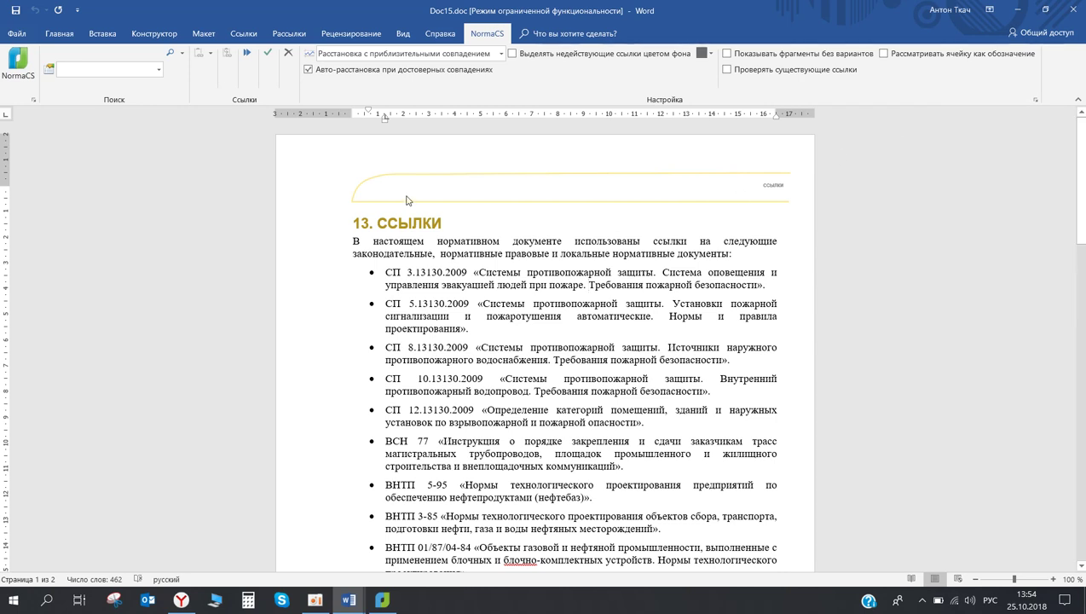
- Place the text cursor before the heading "13. ССЫЛКИ" and start the NormaCS automatic placement of links from there
{"action": "left_click", "coordinate": [59, 33]}
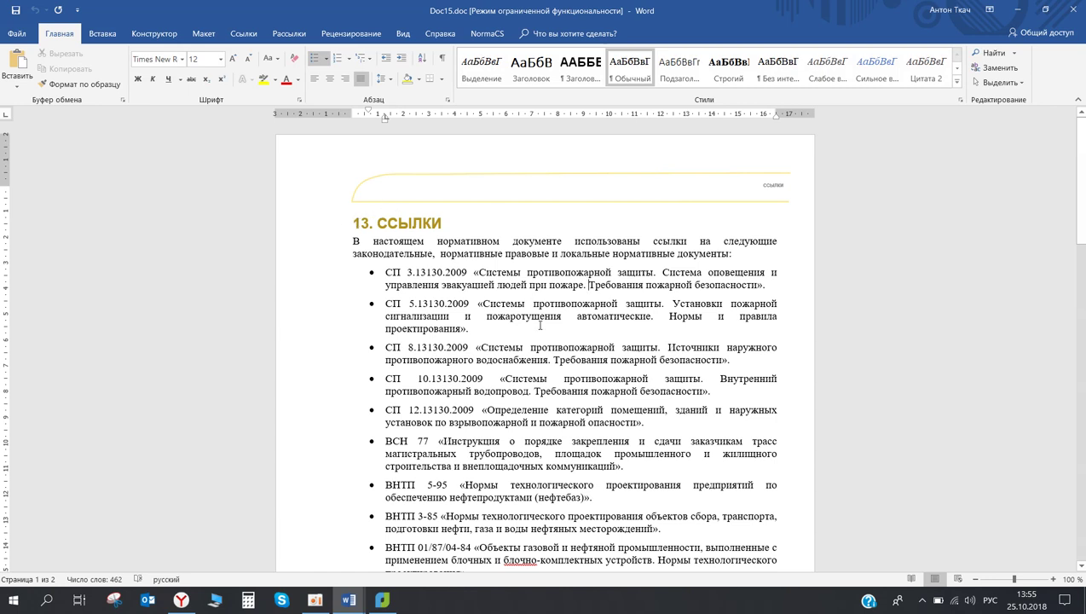
{"action": "left_click", "coordinate": [480, 33]}
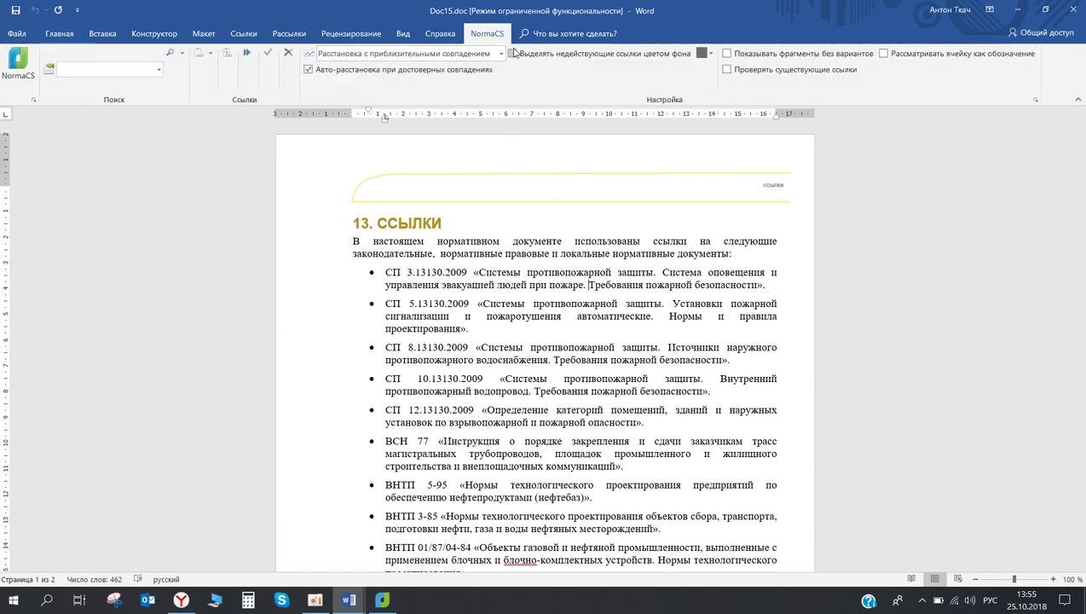
{"action": "left_click", "coordinate": [350, 224]}
{"action": "scroll", "coordinate": [426, 298], "scroll_direction": "down", "scroll_amount": 3}
{"action": "scroll", "coordinate": [483, 316], "scroll_direction": "up", "scroll_amount": 3}
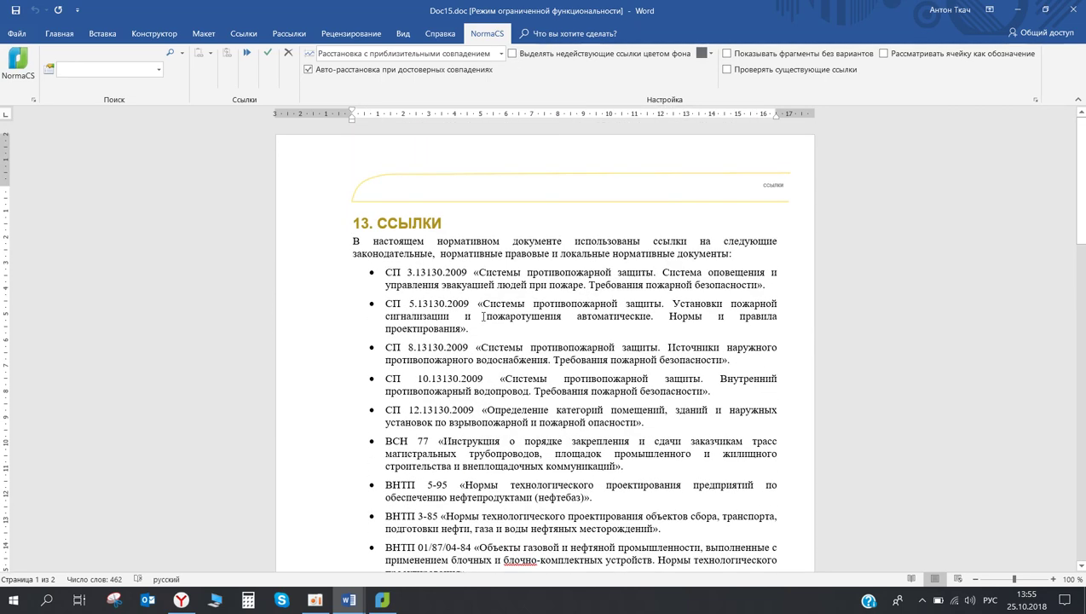
{"action": "left_click", "coordinate": [248, 56]}
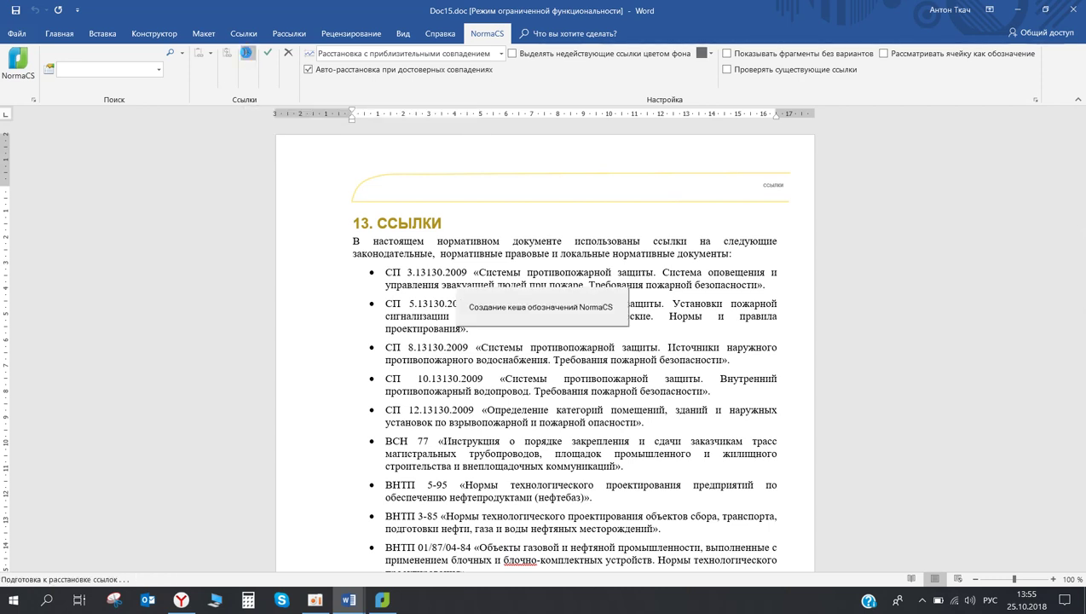
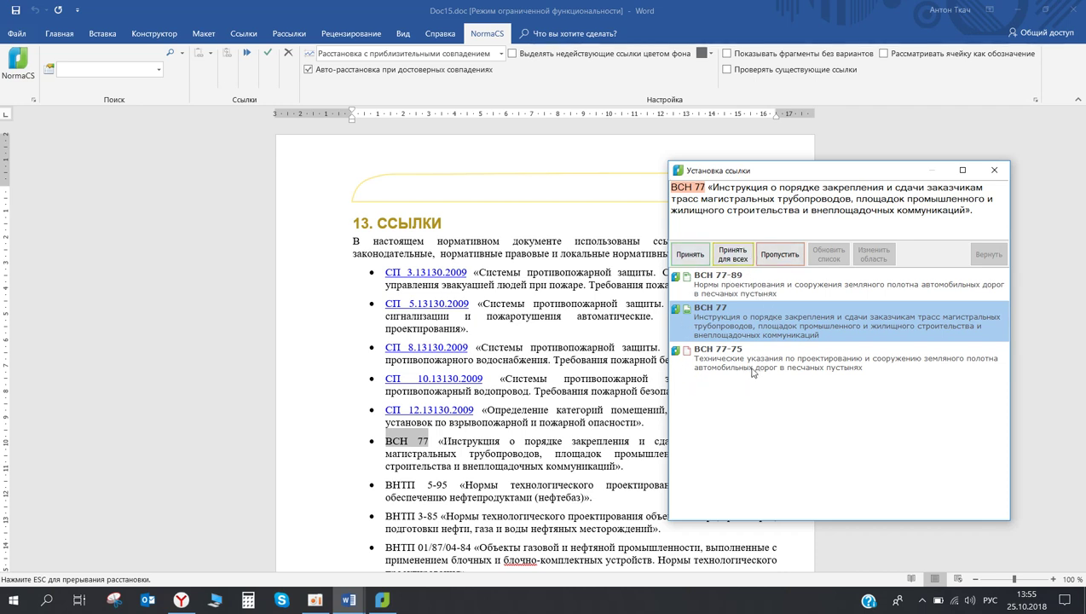
- Compare the candidate documents for the ВСН 77 reference, select ВСН 77-89 and accept it for all occurrences
{"action": "left_click", "coordinate": [739, 288]}
{"action": "left_click", "coordinate": [746, 324]}
{"action": "left_click", "coordinate": [747, 349]}
{"action": "left_click", "coordinate": [752, 309]}
{"action": "left_click", "coordinate": [755, 296]}
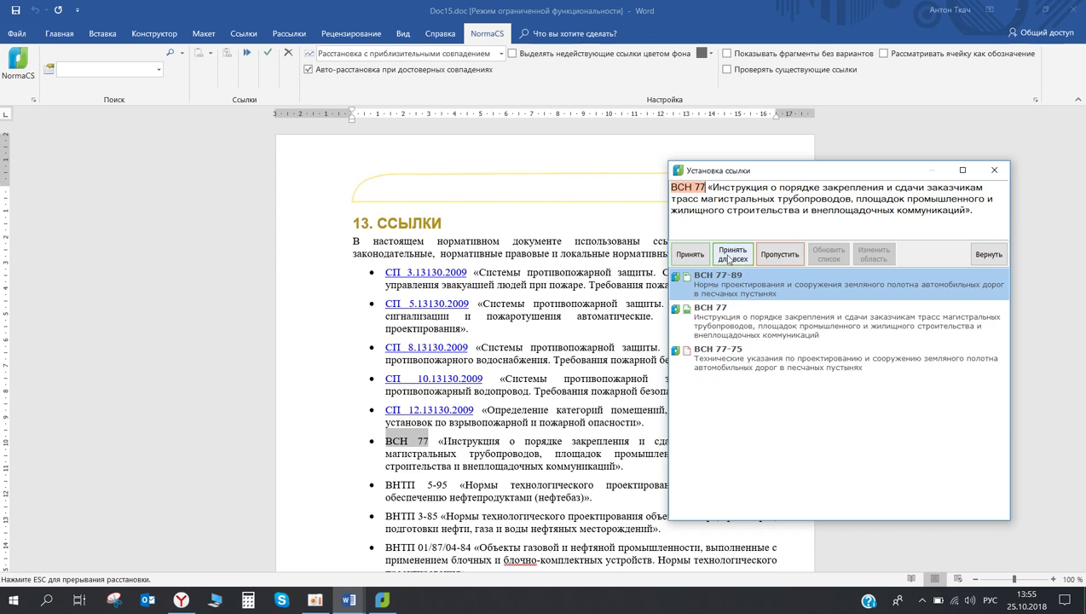
{"action": "left_click", "coordinate": [731, 257]}
{"action": "left_click", "coordinate": [732, 258]}
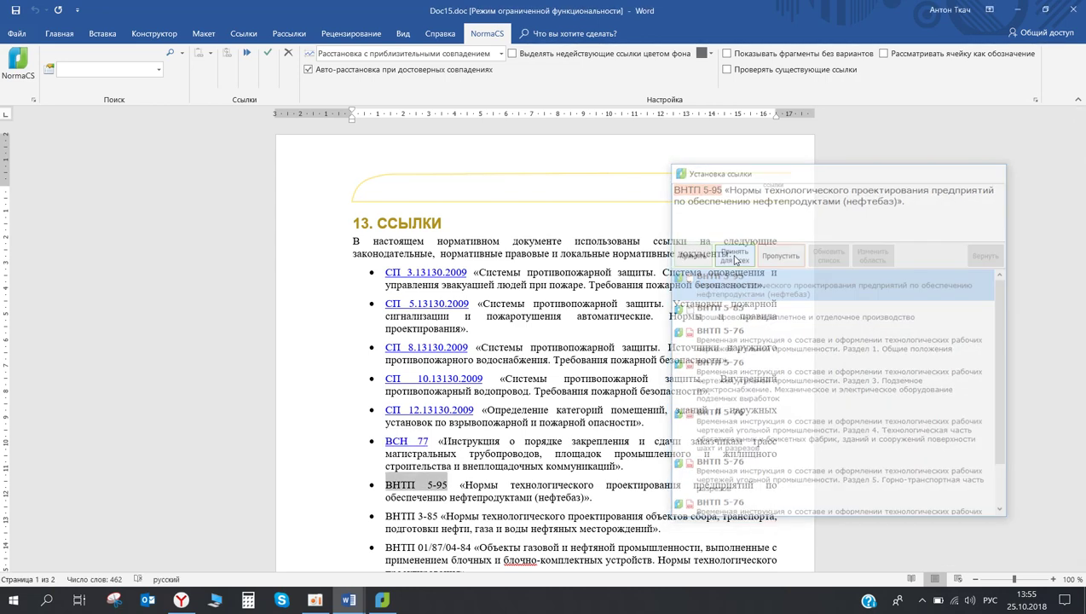